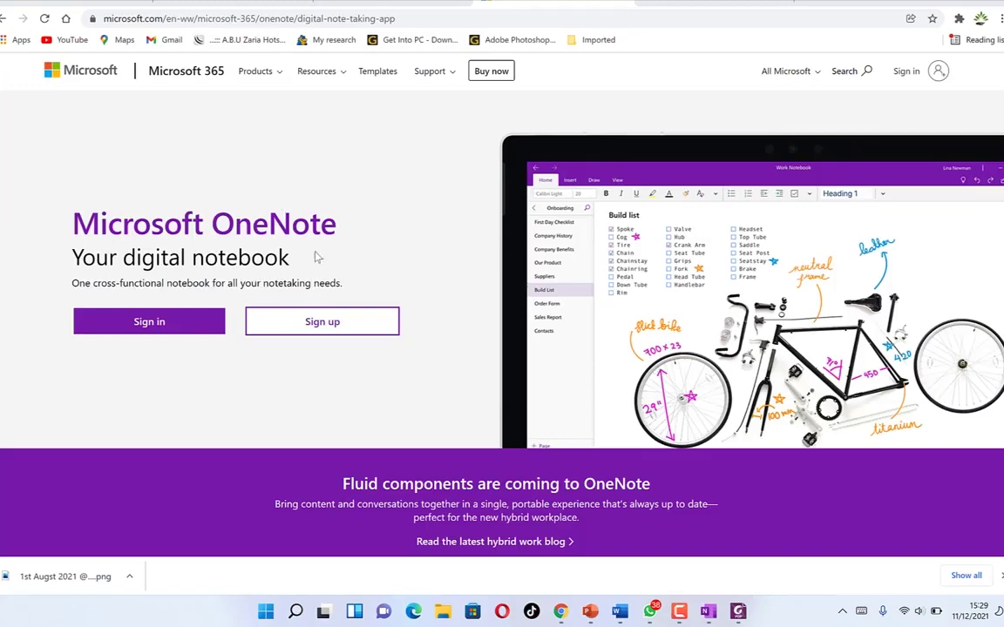
- Scroll the OneNote product page past Share and collaborate and OneNote at a glance to OneNote in education
{"action": "scroll", "coordinate": [310, 245], "scroll_direction": "down", "scroll_amount": 2}
{"action": "scroll", "coordinate": [310, 245], "scroll_direction": "down", "scroll_amount": 3}
{"action": "scroll", "coordinate": [302, 235], "scroll_direction": "down", "scroll_amount": 1}
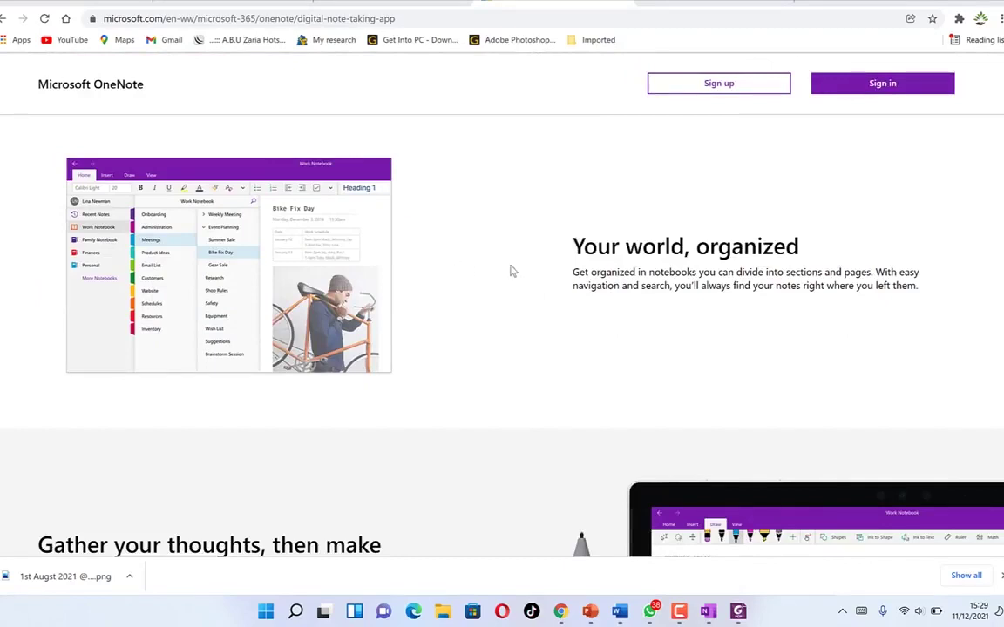
{"action": "scroll", "coordinate": [512, 270], "scroll_direction": "down", "scroll_amount": 1}
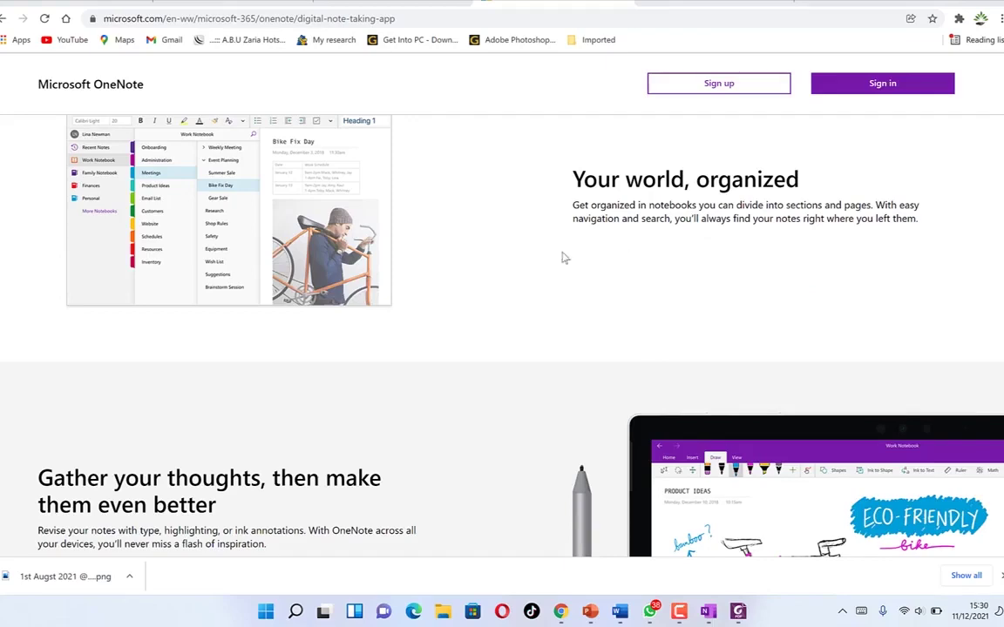
{"action": "scroll", "coordinate": [462, 275], "scroll_direction": "down", "scroll_amount": 5}
{"action": "scroll", "coordinate": [461, 275], "scroll_direction": "up", "scroll_amount": 2}
{"action": "scroll", "coordinate": [462, 276], "scroll_direction": "down", "scroll_amount": 2}
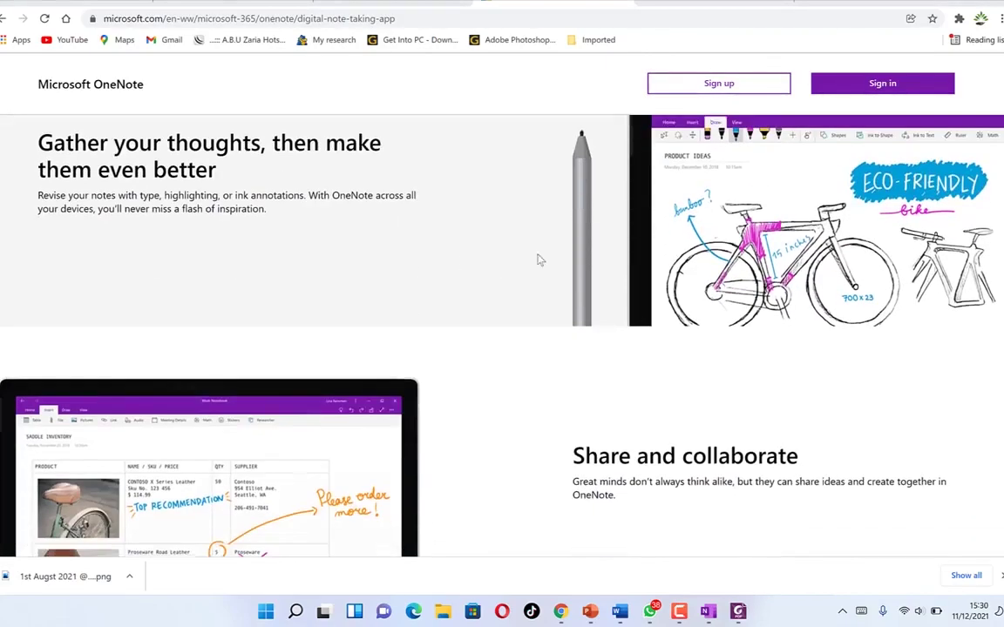
{"action": "scroll", "coordinate": [523, 279], "scroll_direction": "down", "scroll_amount": 1}
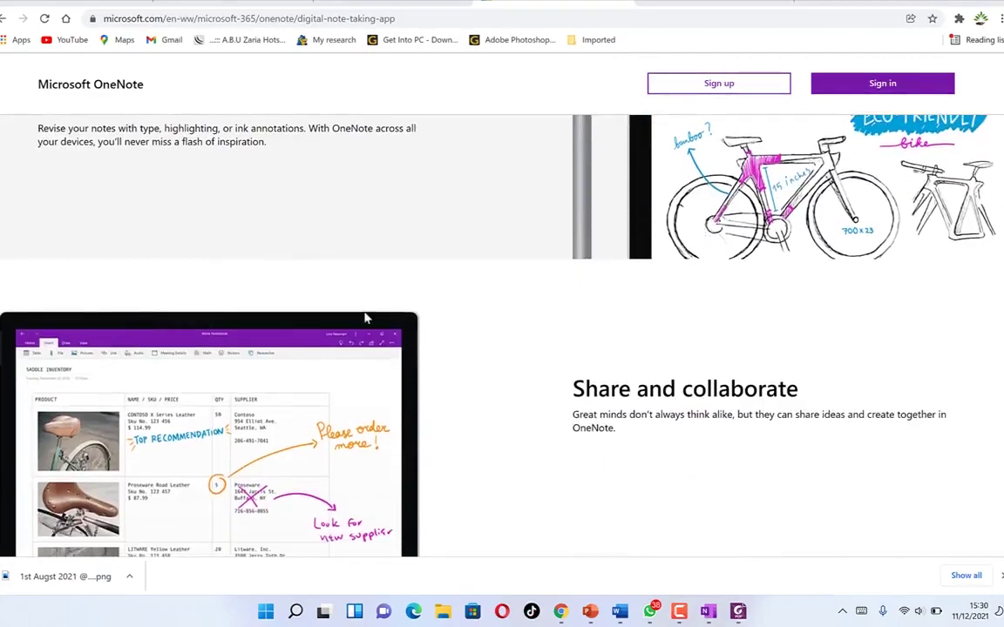
{"action": "scroll", "coordinate": [533, 407], "scroll_direction": "down", "scroll_amount": 3}
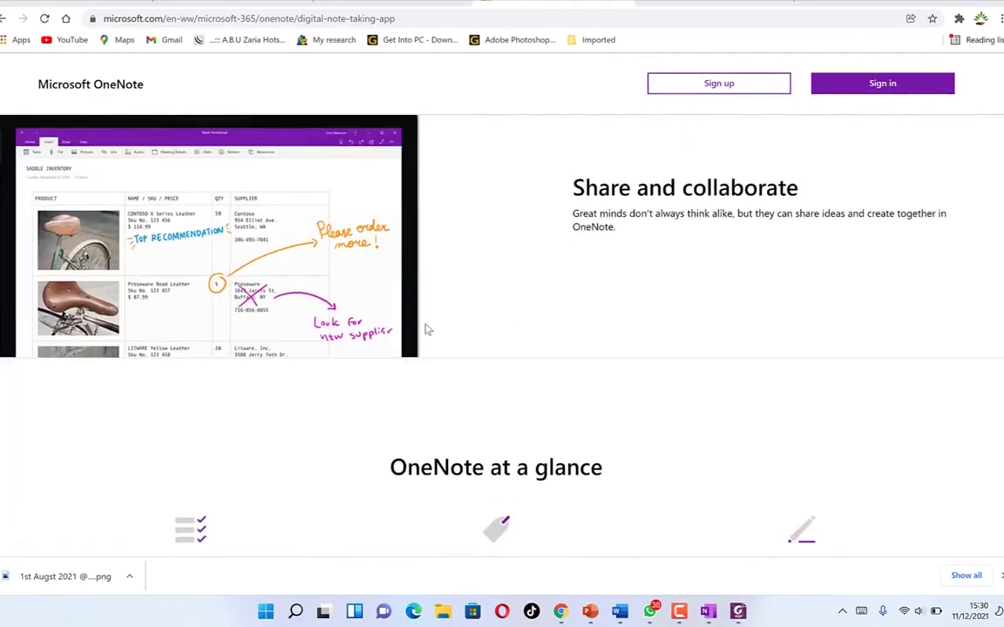
{"action": "scroll", "coordinate": [419, 366], "scroll_direction": "down", "scroll_amount": 5}
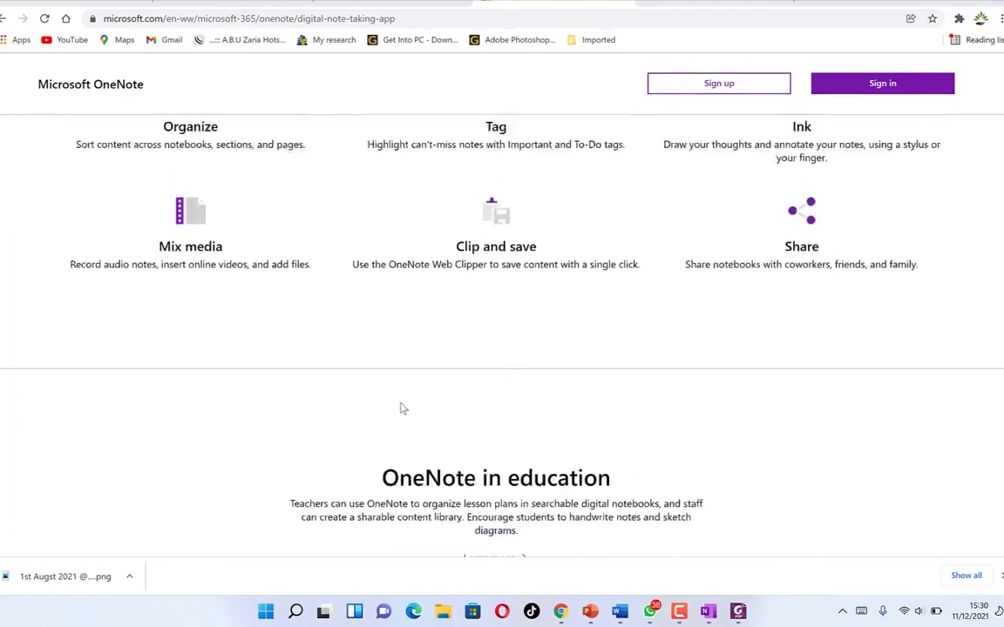
{"action": "scroll", "coordinate": [263, 246], "scroll_direction": "up", "scroll_amount": 2}
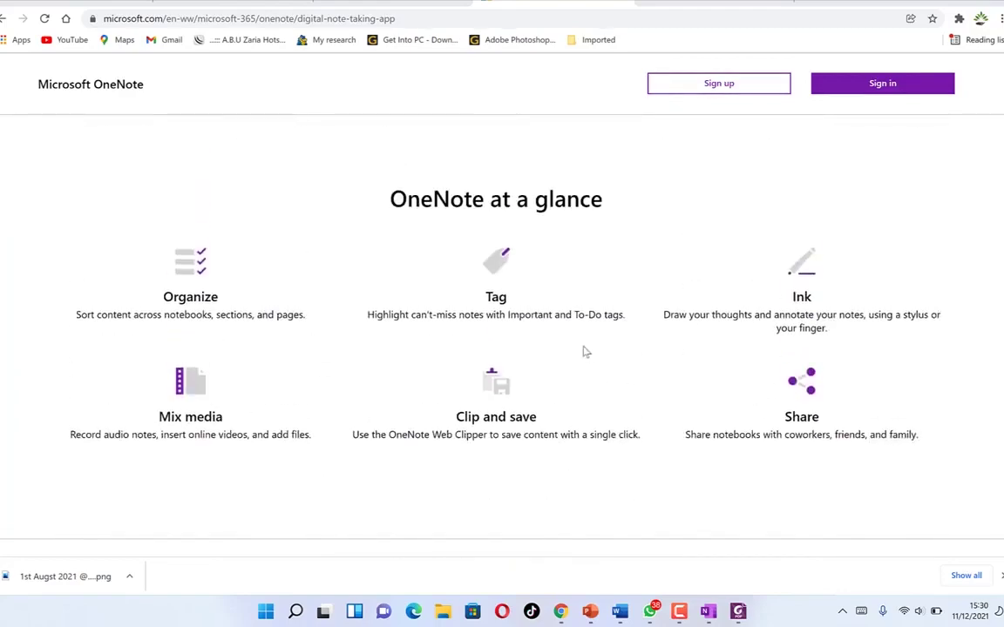
{"action": "scroll", "coordinate": [264, 367], "scroll_direction": "down", "scroll_amount": 2}
{"action": "scroll", "coordinate": [310, 352], "scroll_direction": "down", "scroll_amount": 3}
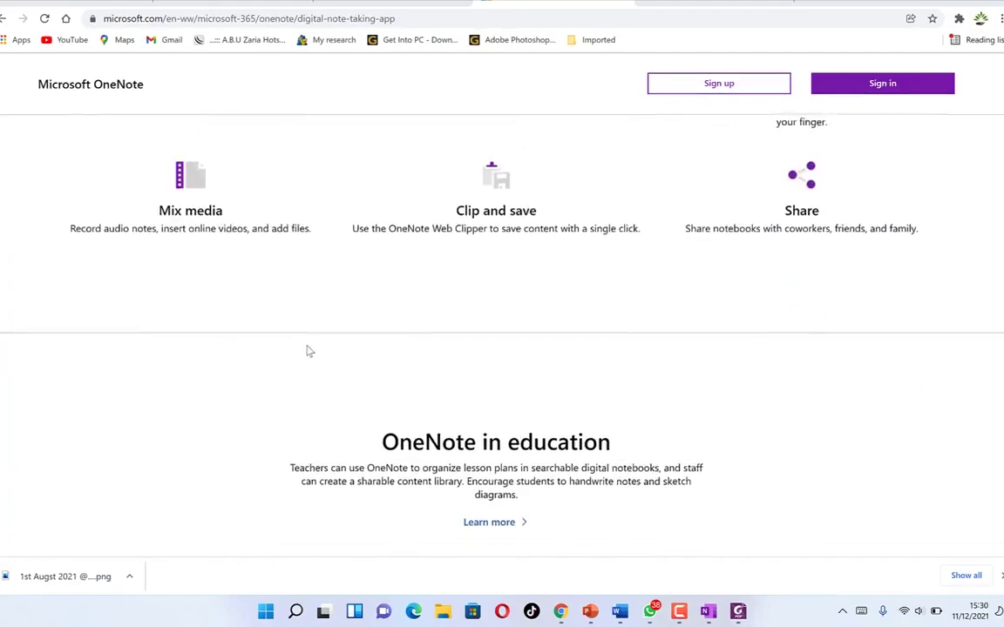
{"action": "scroll", "coordinate": [379, 301], "scroll_direction": "up", "scroll_amount": 1}
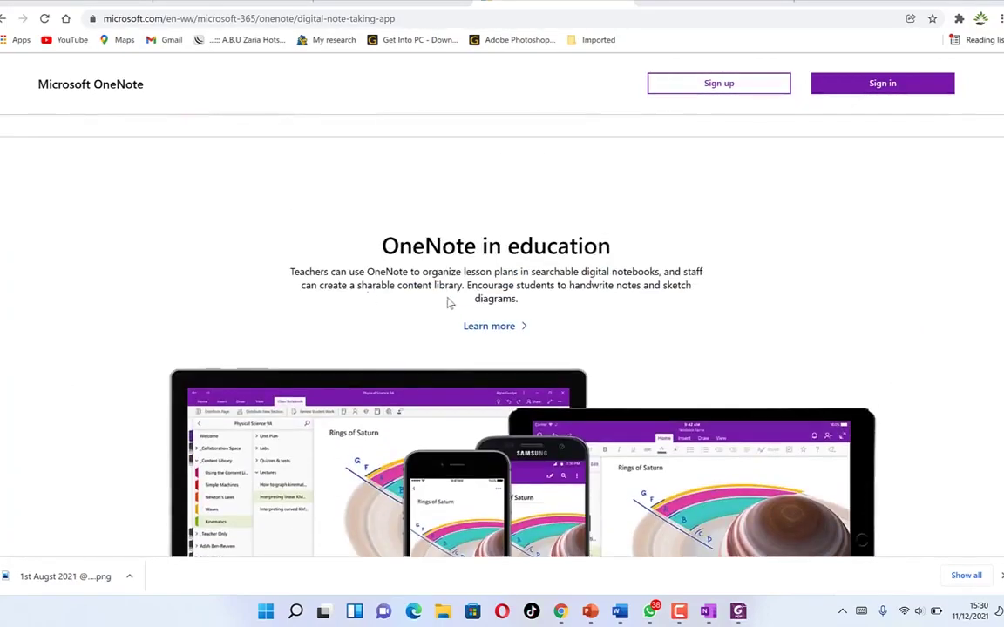
- Scroll down to the Get the OneNote mobile app section, then back up to the top banner
{"action": "scroll", "coordinate": [427, 298], "scroll_direction": "down", "scroll_amount": 3}
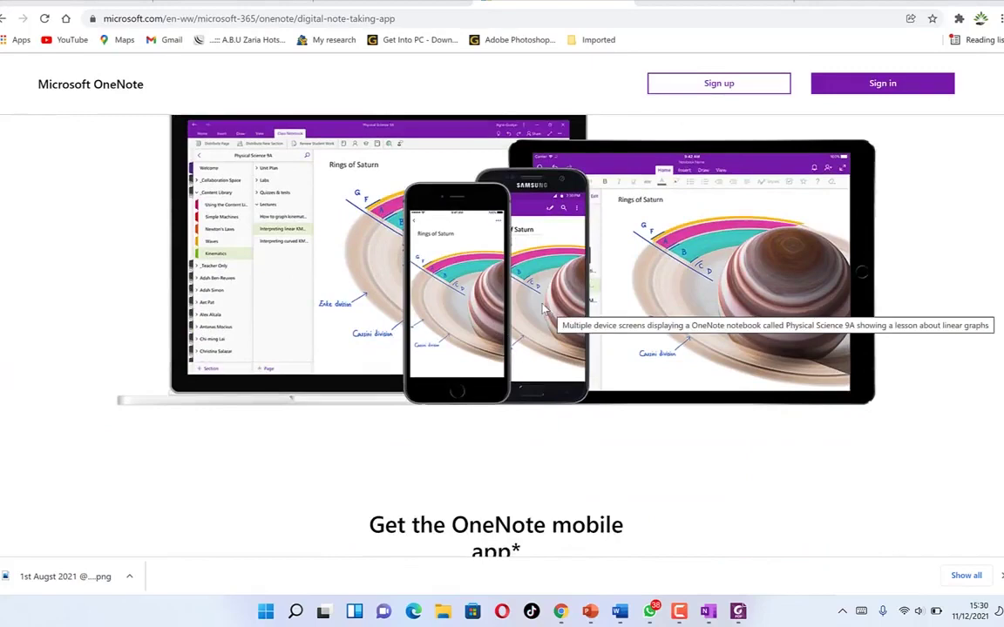
{"action": "scroll", "coordinate": [540, 310], "scroll_direction": "down", "scroll_amount": 4}
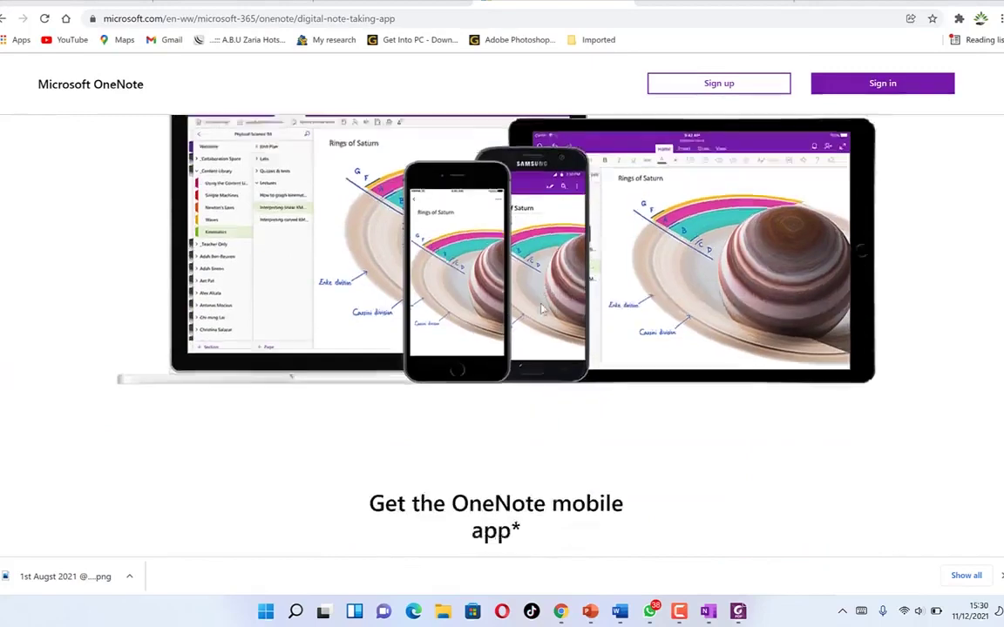
{"action": "scroll", "coordinate": [542, 309], "scroll_direction": "down", "scroll_amount": 1}
{"action": "scroll", "coordinate": [540, 309], "scroll_direction": "up", "scroll_amount": 3}
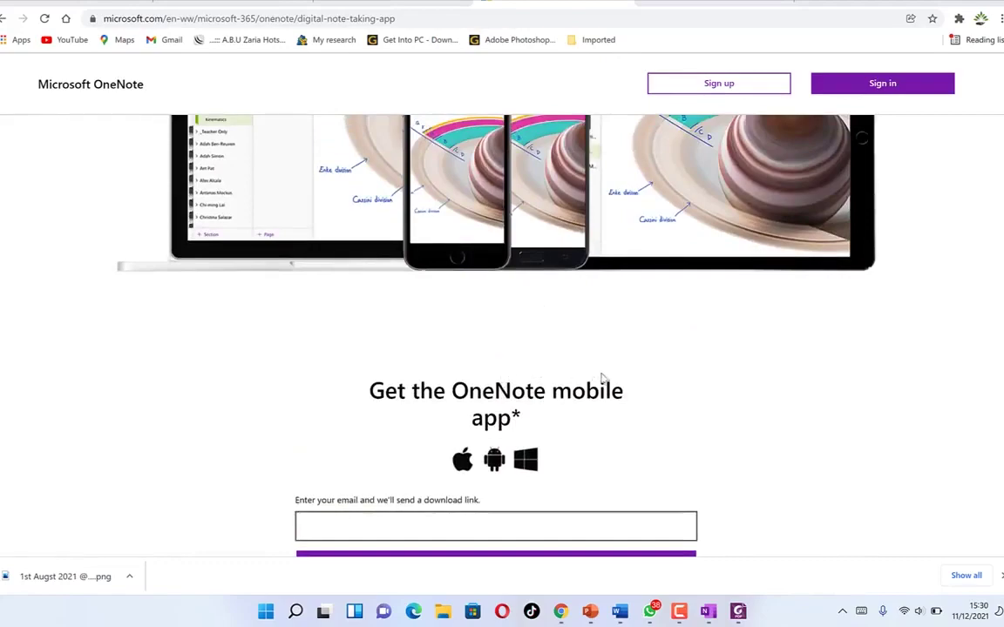
{"action": "scroll", "coordinate": [690, 399], "scroll_direction": "up", "scroll_amount": 15}
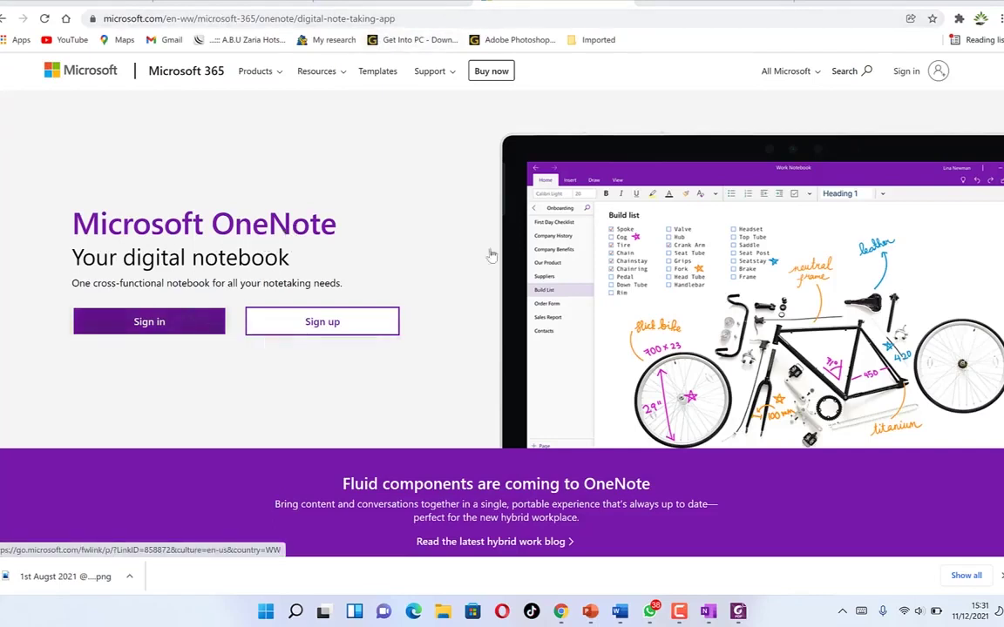
- Minimize Chrome to the desktop and restore the OneNote window from its taskbar preview
{"action": "key", "text": "super+d"}
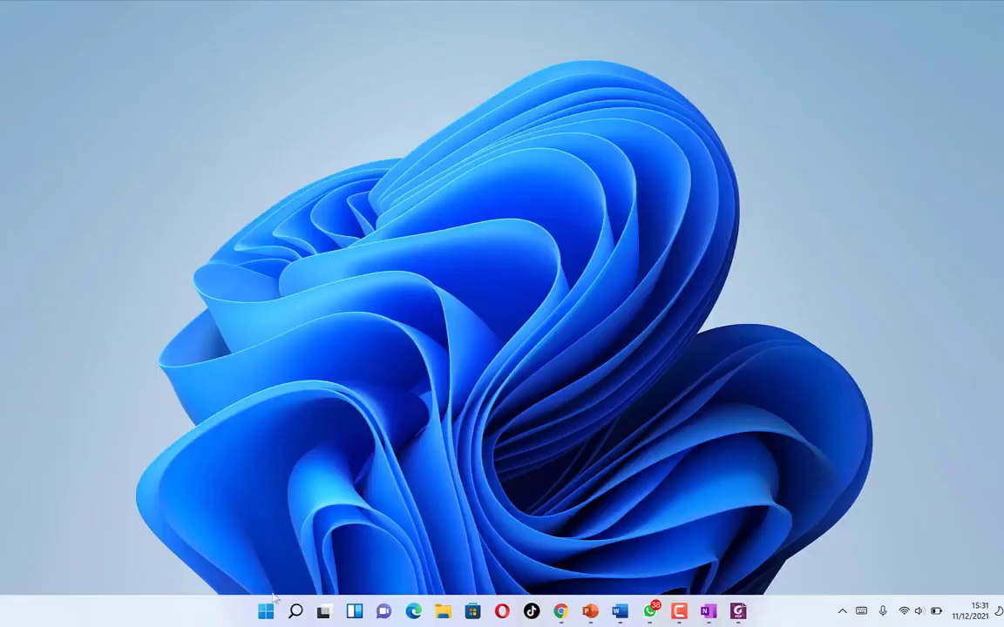
{"action": "left_click", "coordinate": [267, 613]}
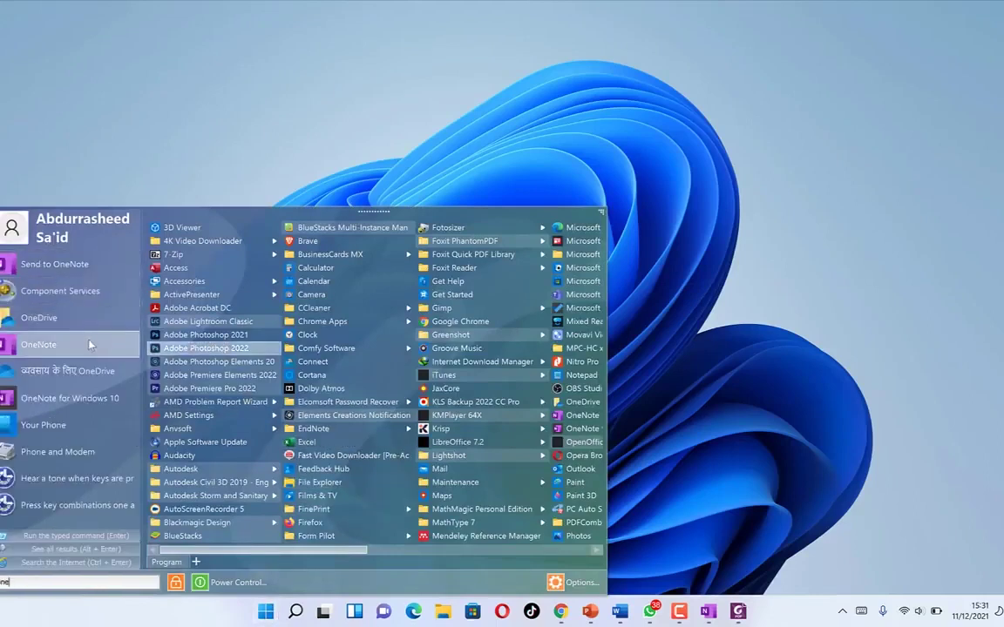
{"action": "left_click", "coordinate": [704, 179]}
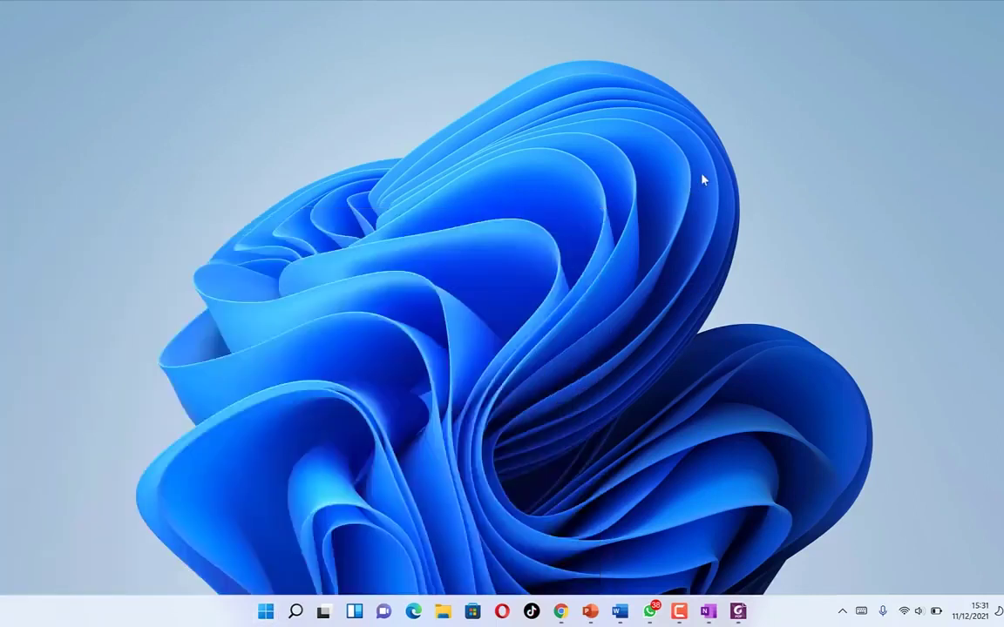
{"action": "left_click", "coordinate": [639, 551]}
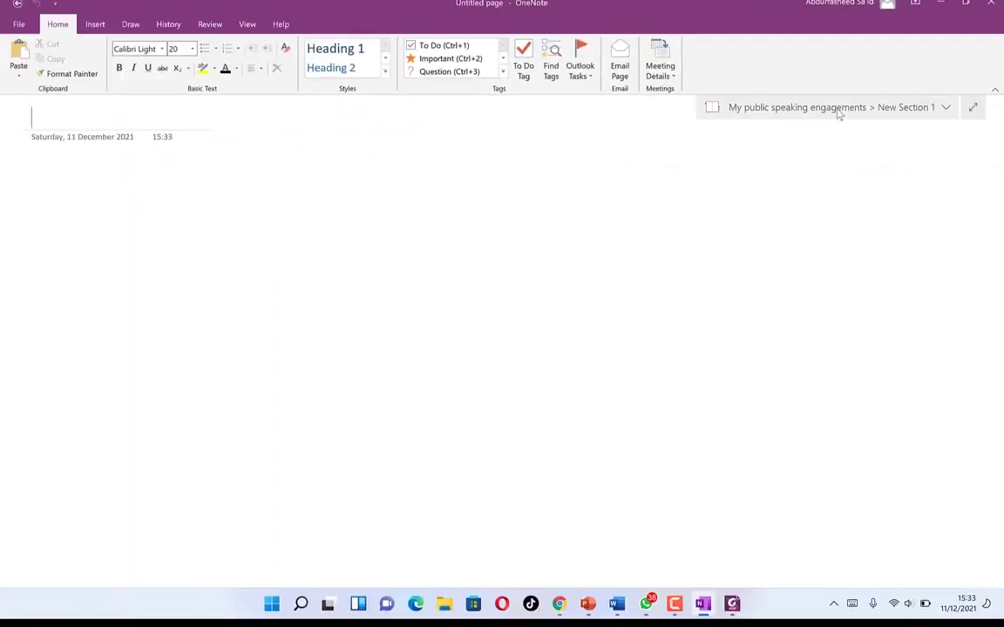
- Browse the personal notebook's software development, Tips and Tricks, Speeches and Word tips sections, then switch to speech contest 2021
{"action": "left_click", "coordinate": [838, 113]}
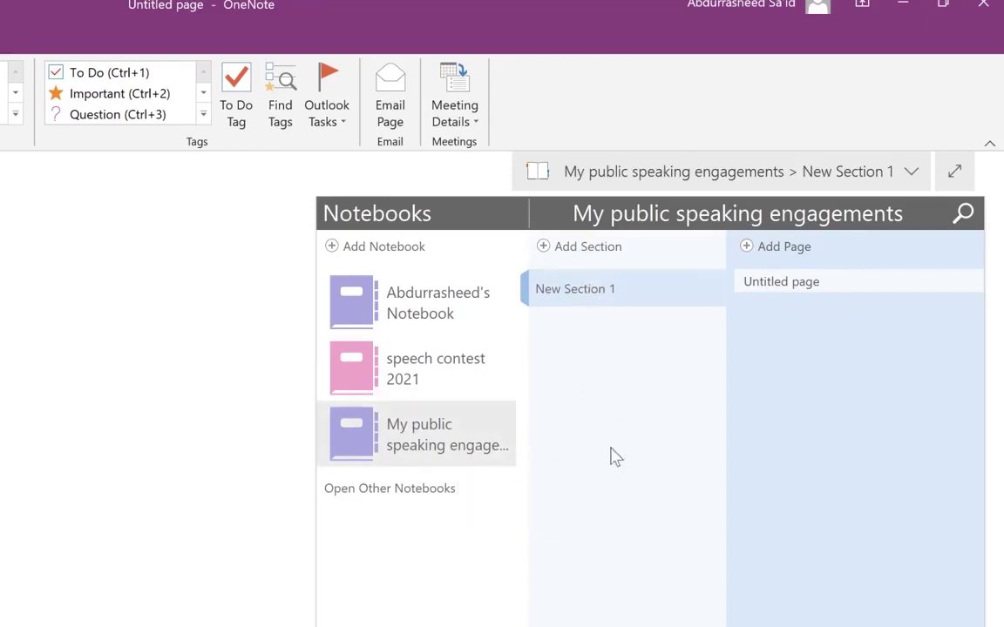
{"action": "left_click", "coordinate": [442, 312]}
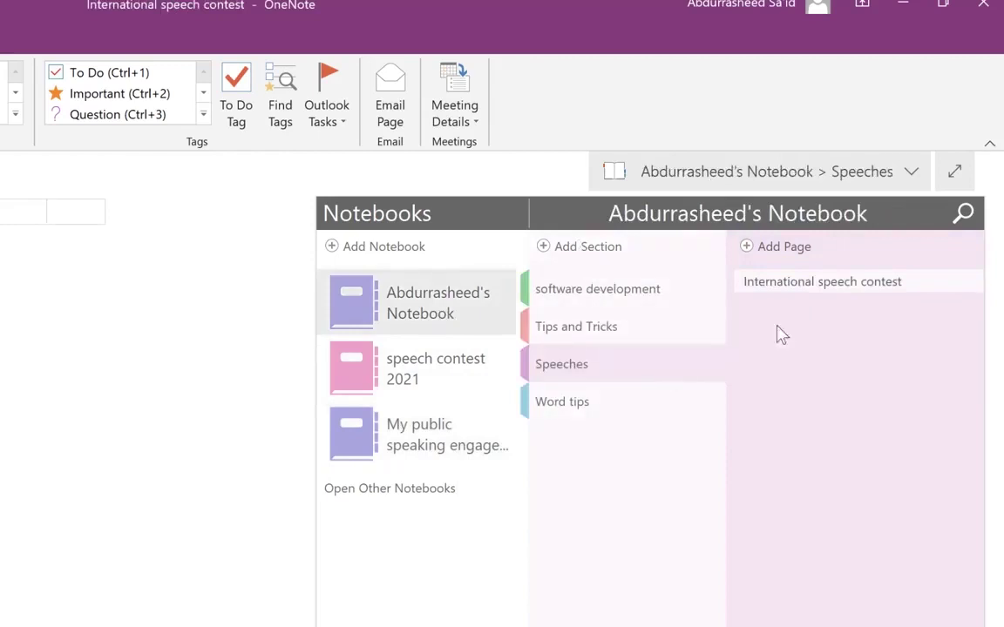
{"action": "left_click", "coordinate": [614, 298]}
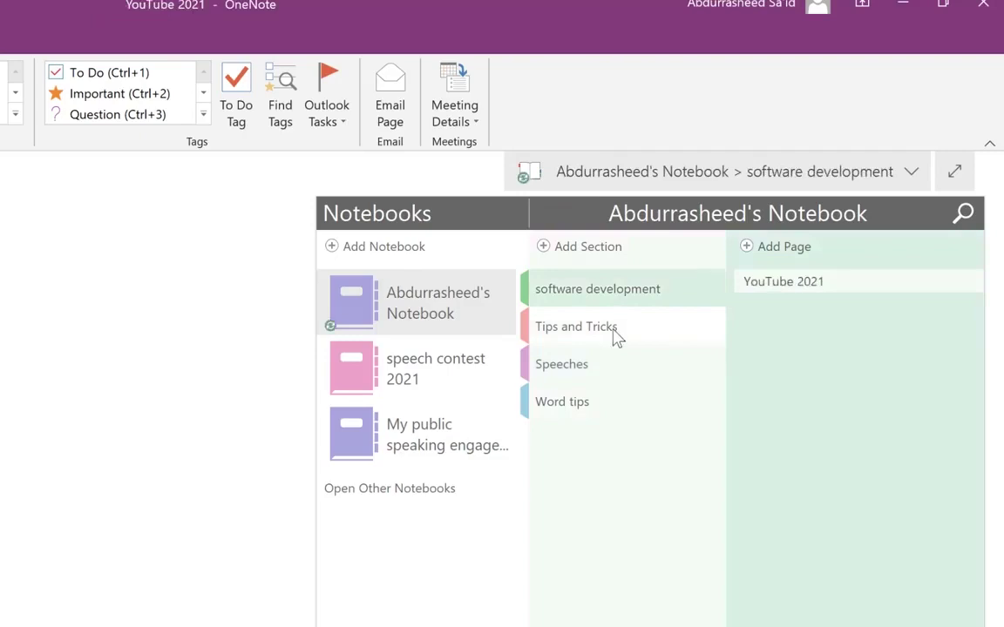
{"action": "left_click", "coordinate": [616, 324]}
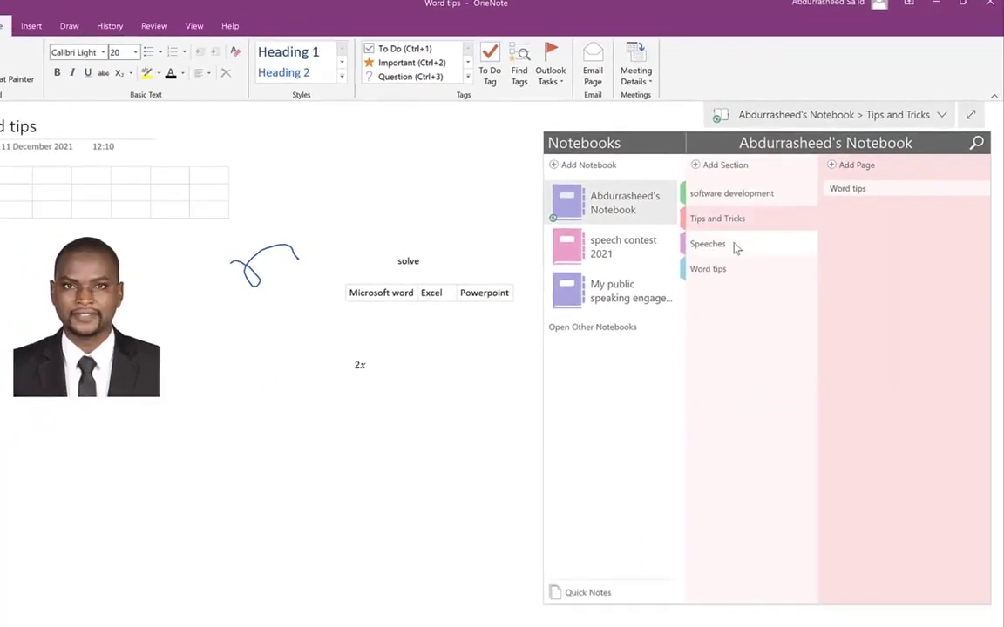
{"action": "left_click", "coordinate": [735, 244]}
{"action": "left_click", "coordinate": [733, 273]}
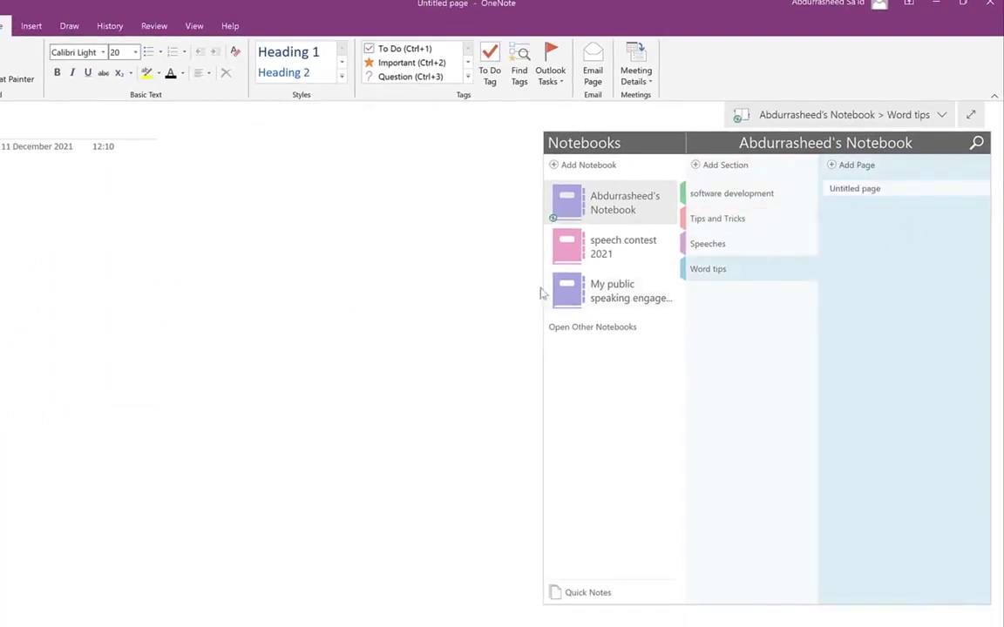
{"action": "left_click", "coordinate": [610, 250]}
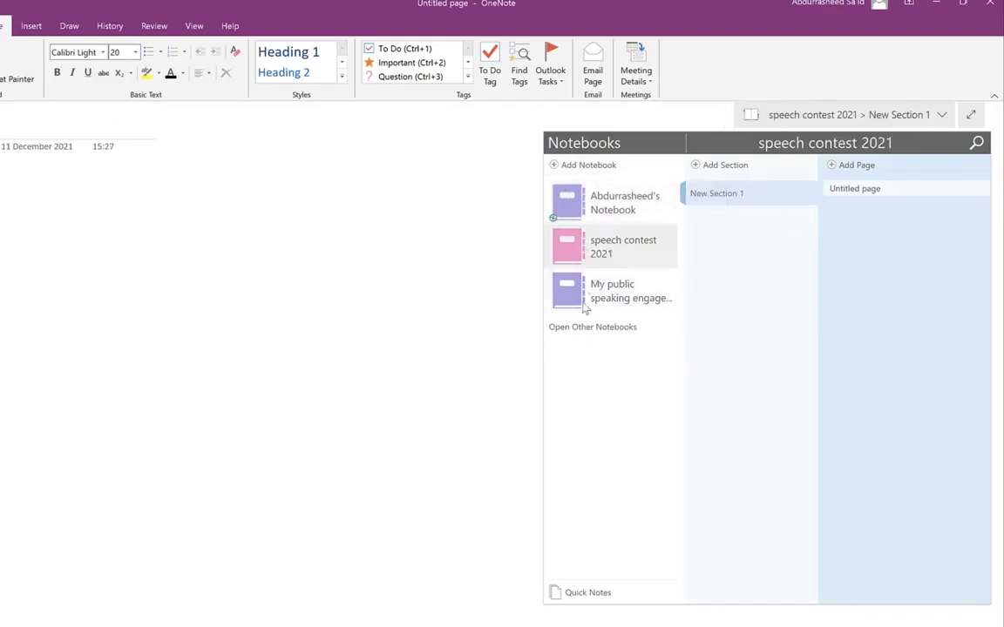
- Create a OneDrive notebook named 'YouTube 2021' and decline sharing it for now
{"action": "left_click", "coordinate": [555, 166]}
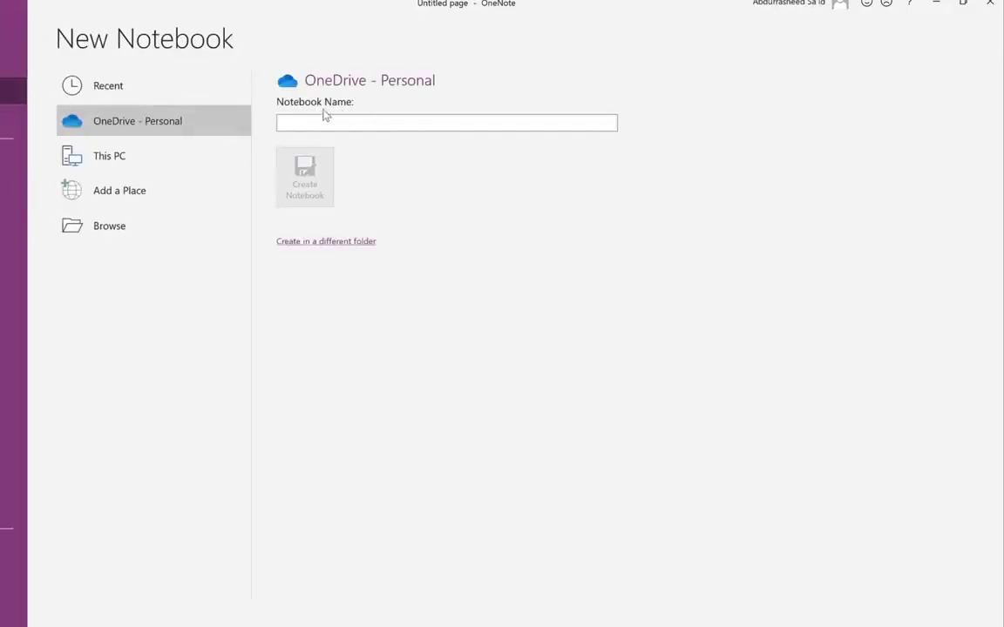
{"action": "left_click", "coordinate": [329, 119]}
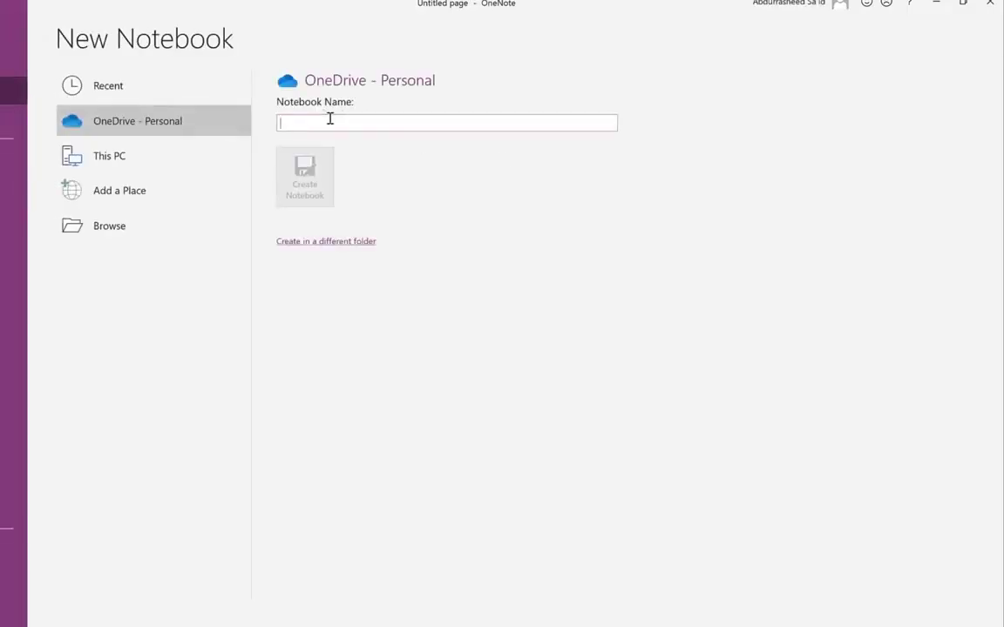
{"action": "type", "text": "YouT"}
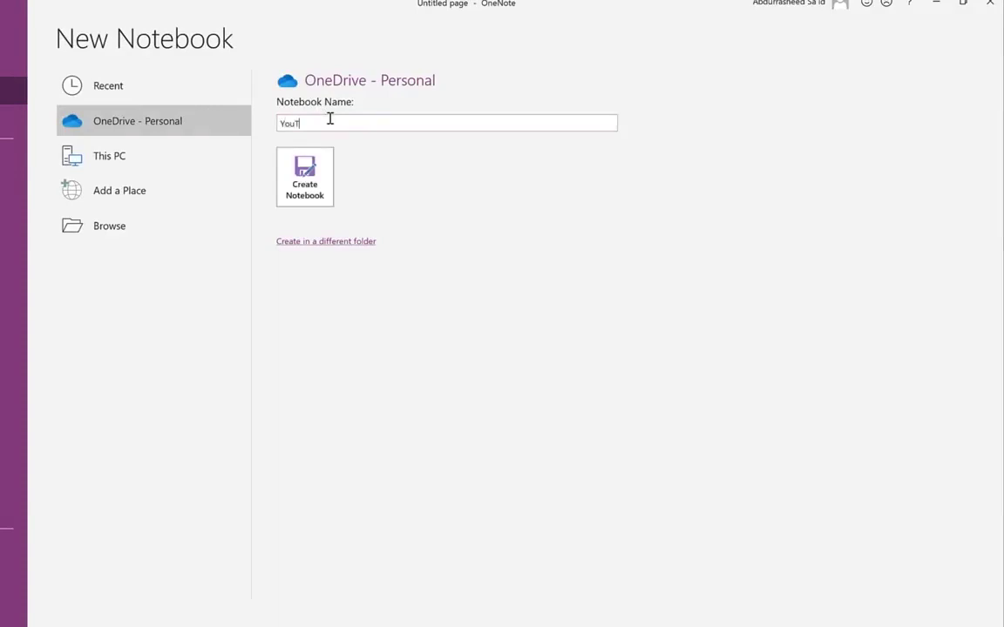
{"action": "type", "text": "ube 2021"}
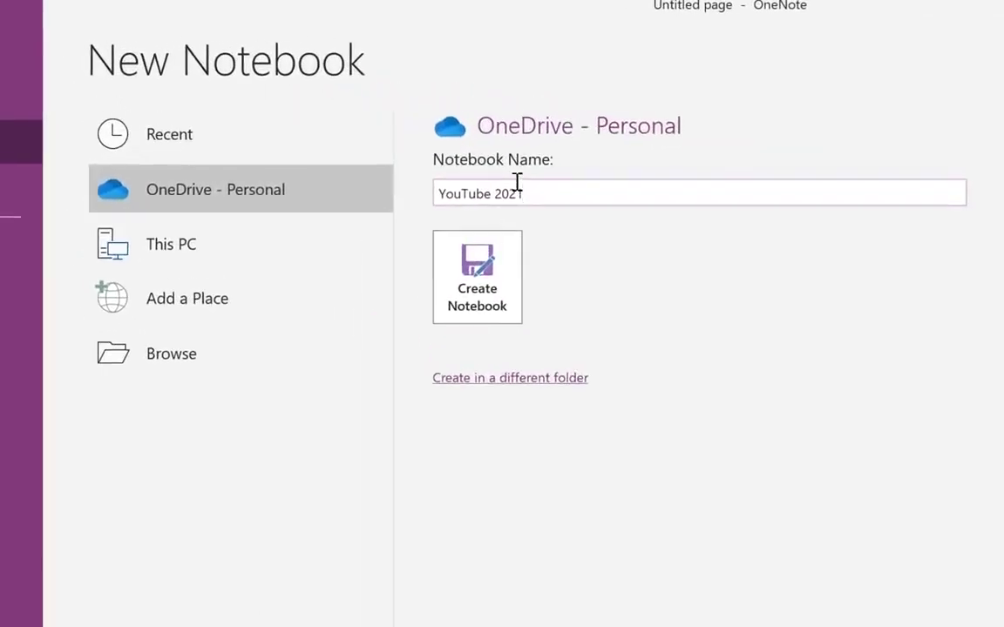
{"action": "left_click", "coordinate": [482, 307]}
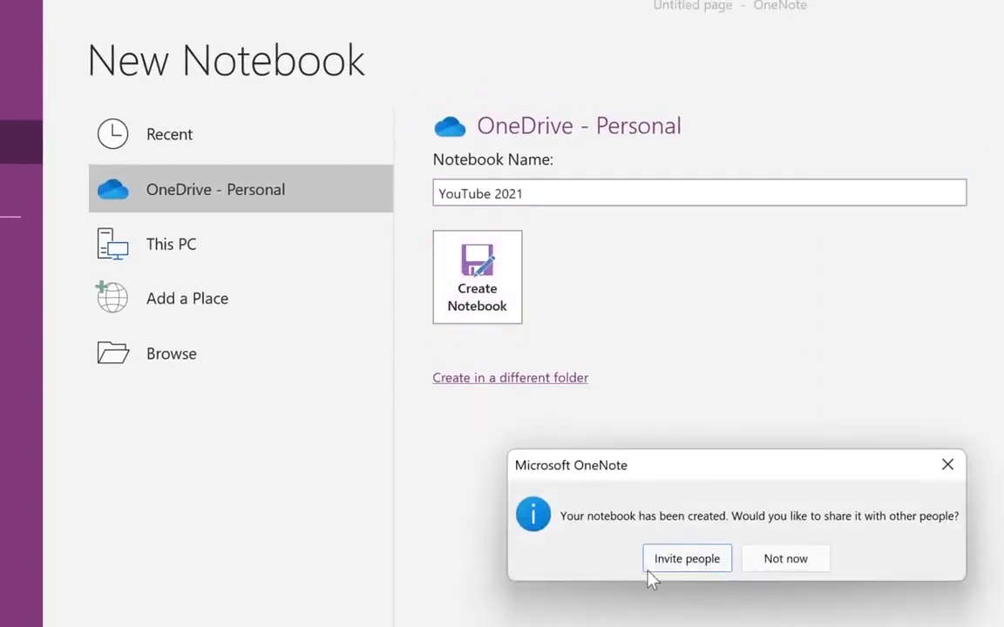
{"action": "left_click", "coordinate": [787, 562]}
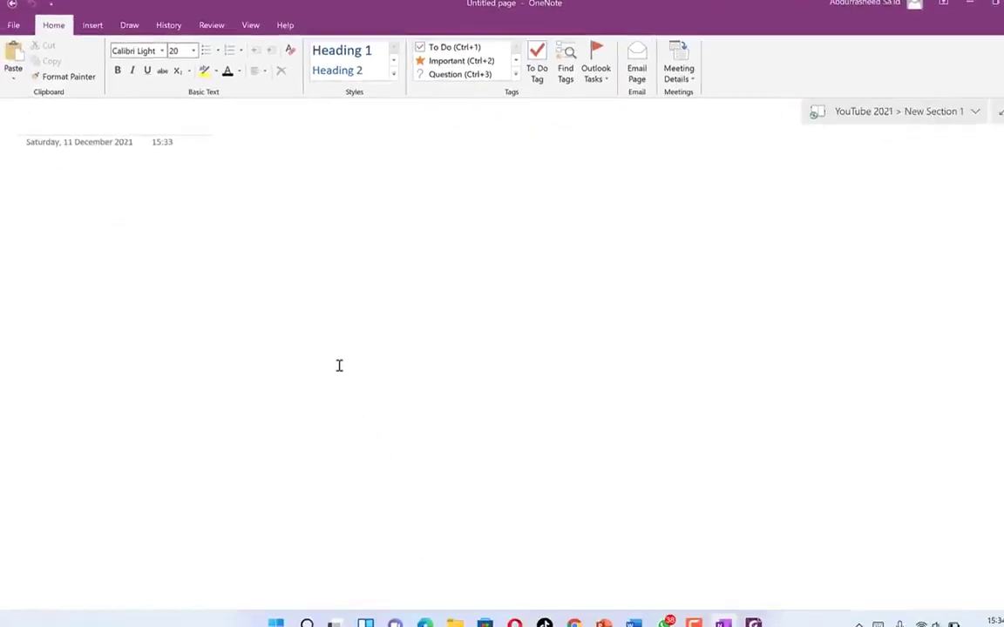
- Add new sections named 'Tips and Tricks' and 'software development' to the notebook
{"action": "left_click", "coordinate": [865, 108]}
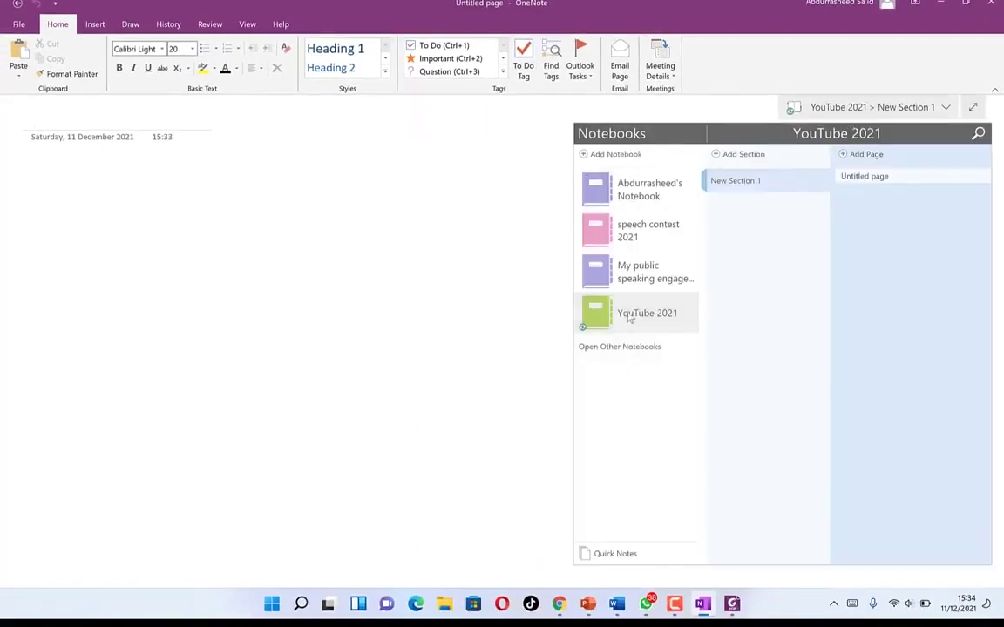
{"action": "left_click", "coordinate": [736, 156]}
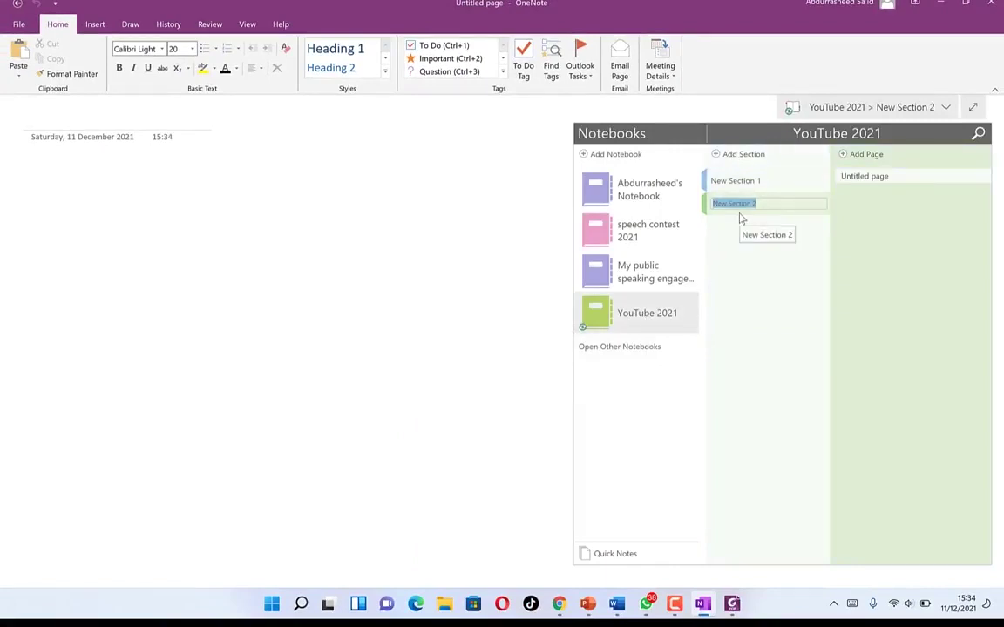
{"action": "type", "text": "Tips and Tricks"}
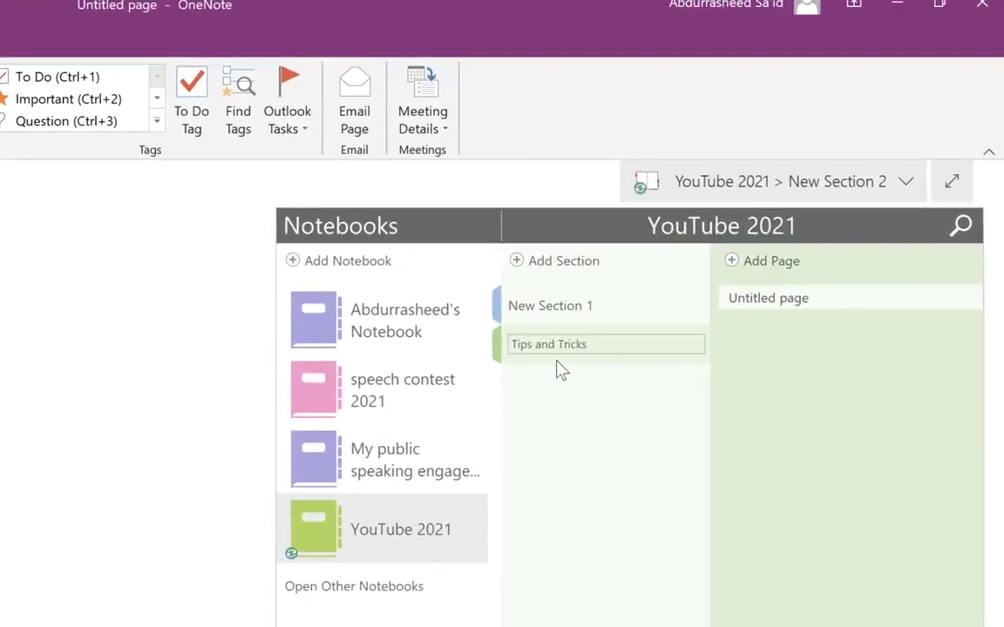
{"action": "key", "text": "Return"}
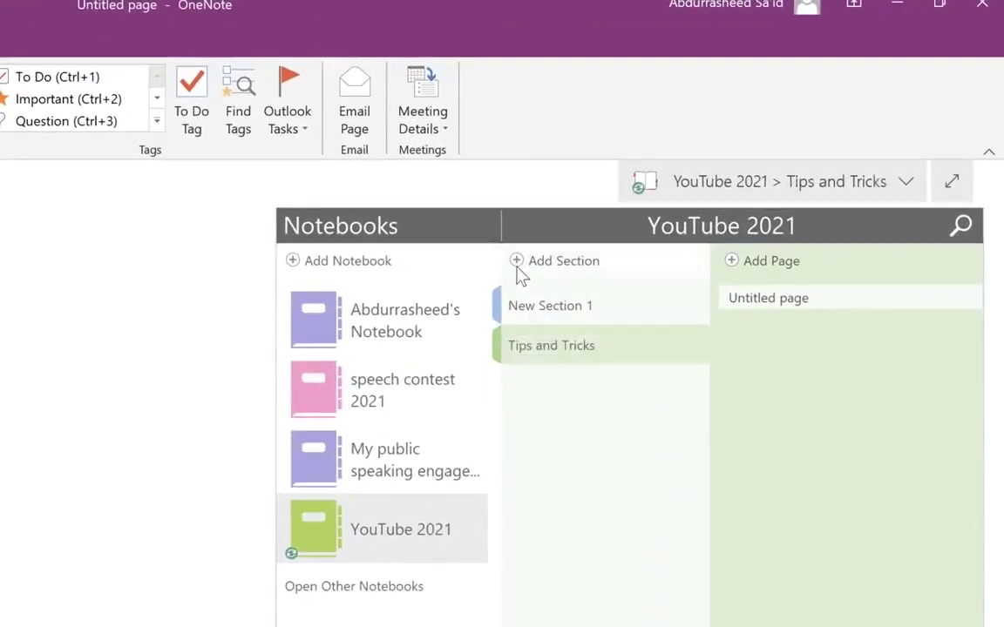
{"action": "left_click", "coordinate": [516, 269]}
{"action": "type", "text": "softw"}
- Rename New Section 1 to 'Public speaking tips'
{"action": "right_click", "coordinate": [549, 309]}
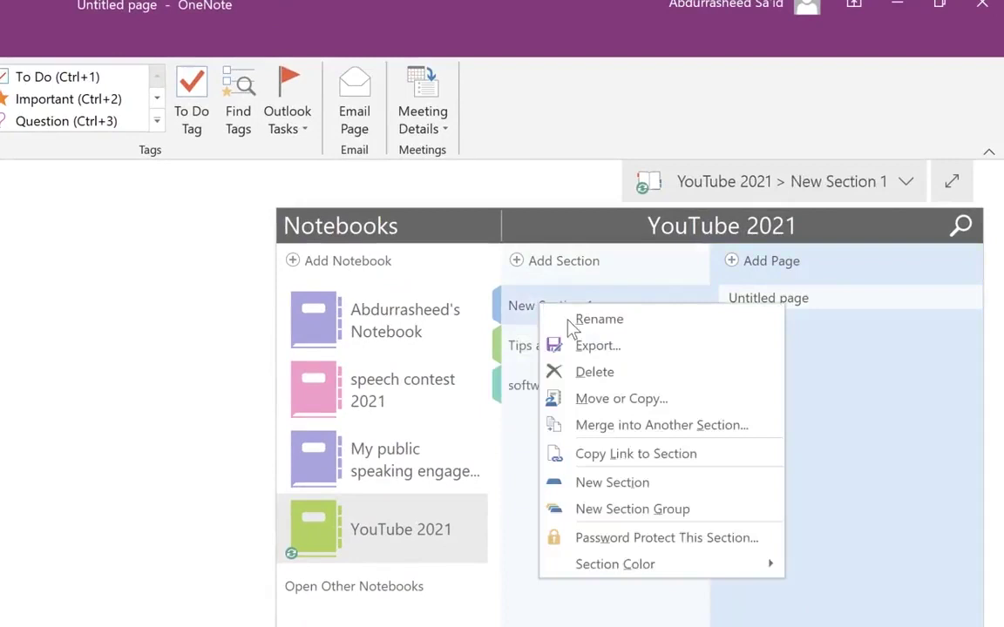
{"action": "left_click", "coordinate": [573, 322]}
{"action": "type", "text": "Public speaking tips"}
{"action": "key", "text": "Return"}
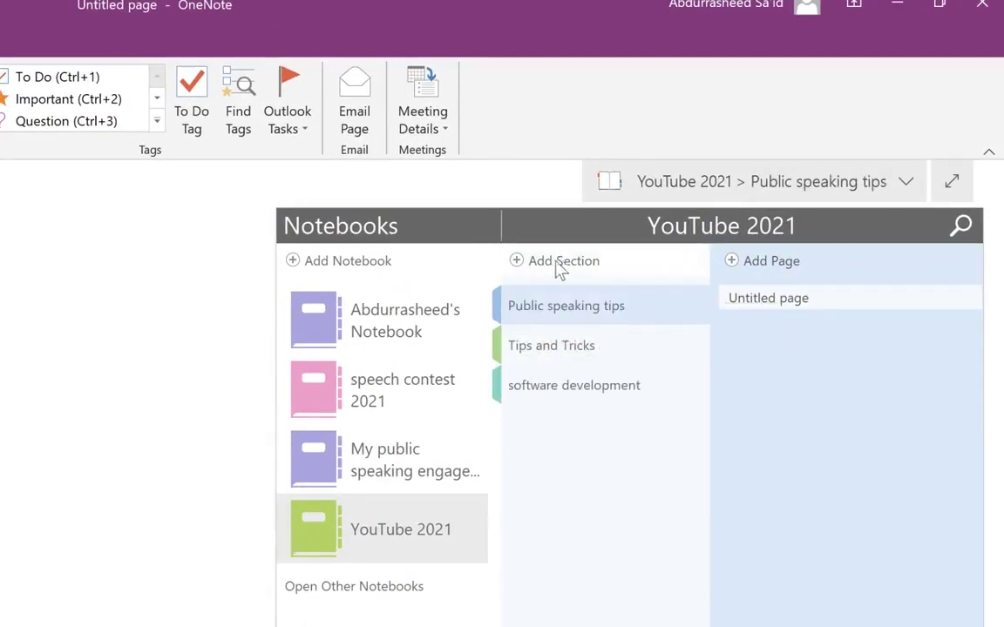
- Add a 'Video editing tips' section, then open the software development section
{"action": "left_click", "coordinate": [553, 264]}
{"action": "type", "text": "Video editing tips"}
{"action": "key", "text": "Return"}
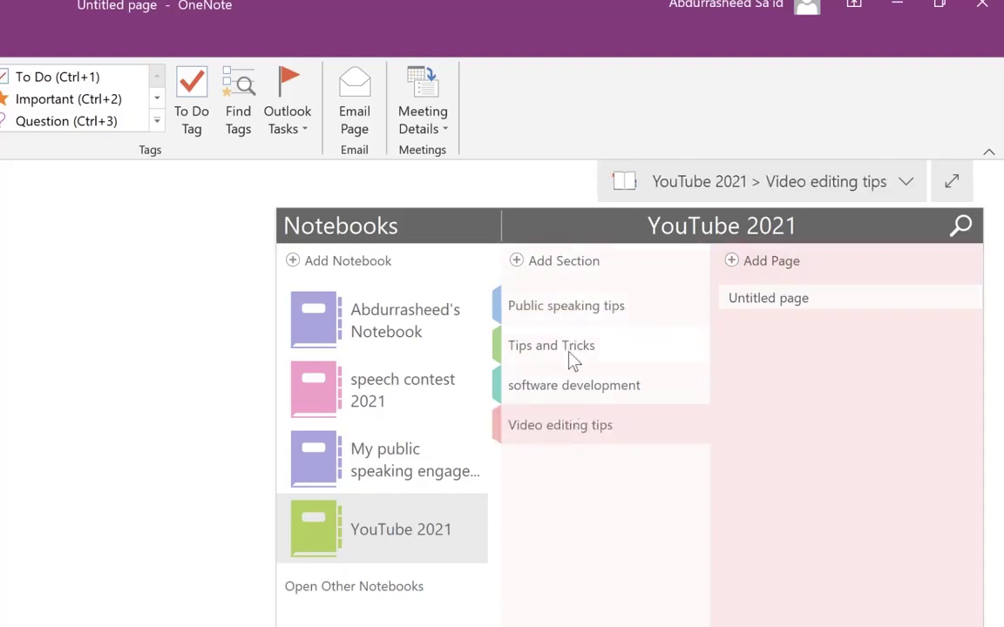
{"action": "left_click", "coordinate": [589, 393]}
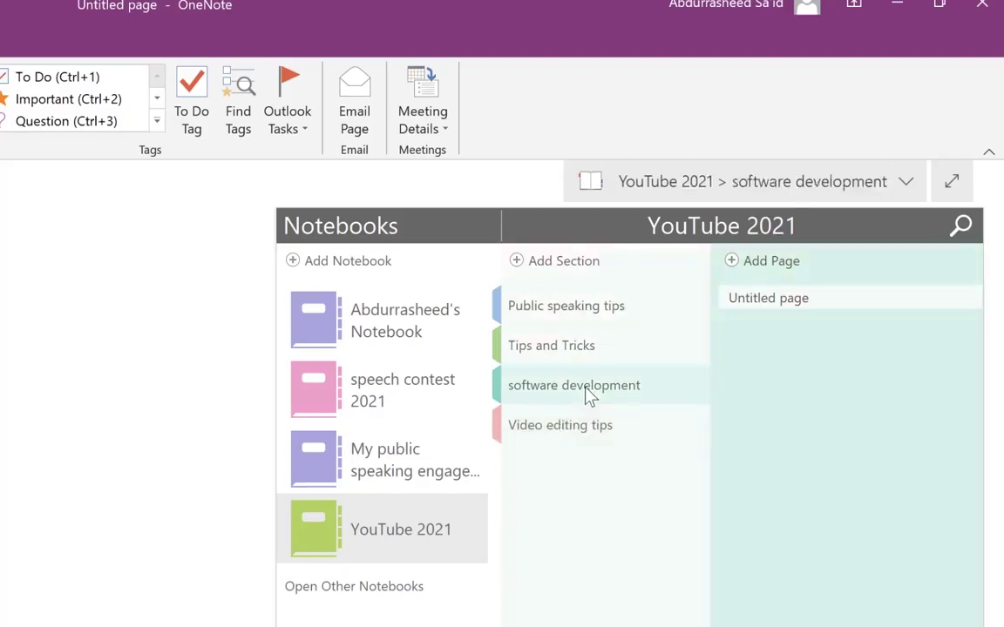
- Add a new page to software development and title it 'Camtasia Tutorials'
{"action": "left_click", "coordinate": [766, 263]}
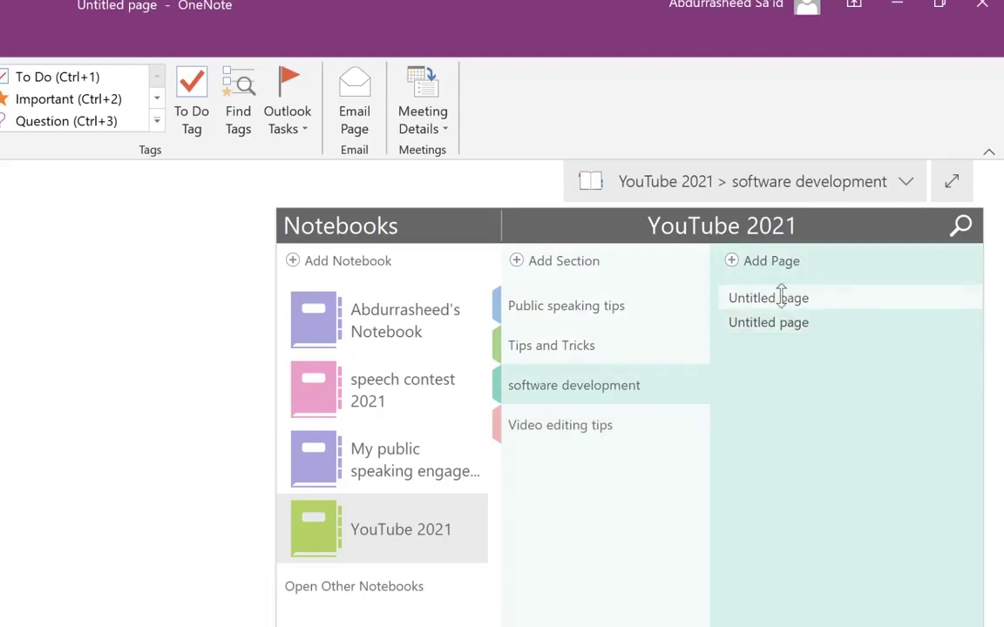
{"action": "right_click", "coordinate": [781, 296]}
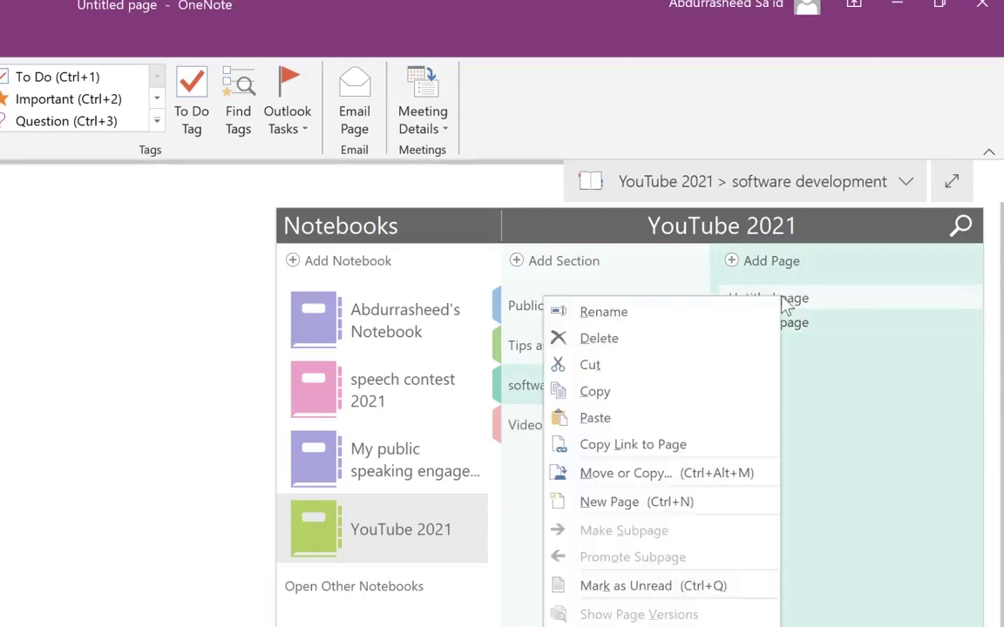
{"action": "left_click", "coordinate": [704, 313]}
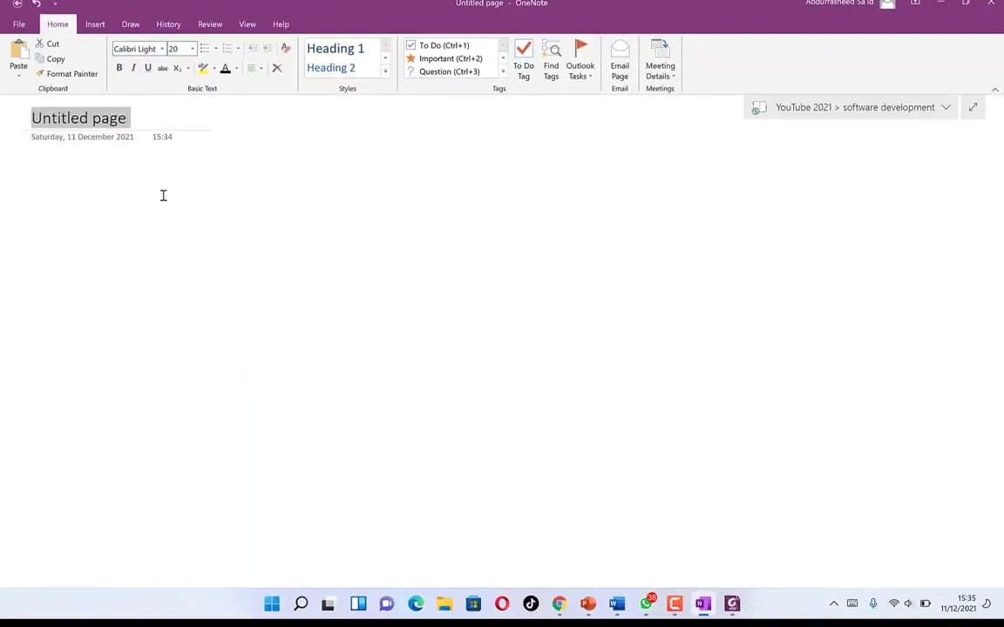
{"action": "type", "text": "Camtasia"}
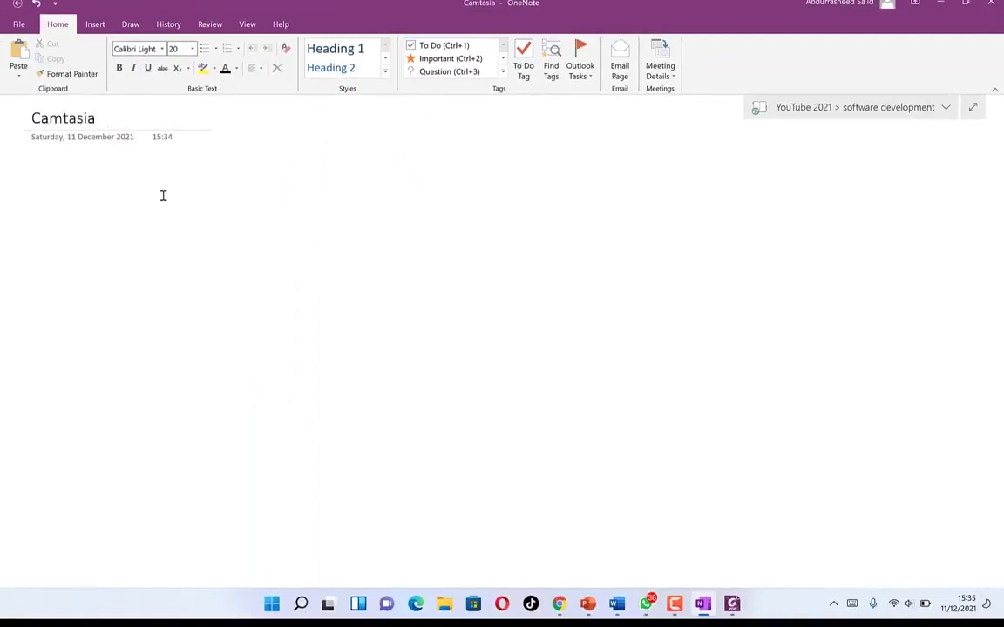
{"action": "type", "text": " Tutorials"}
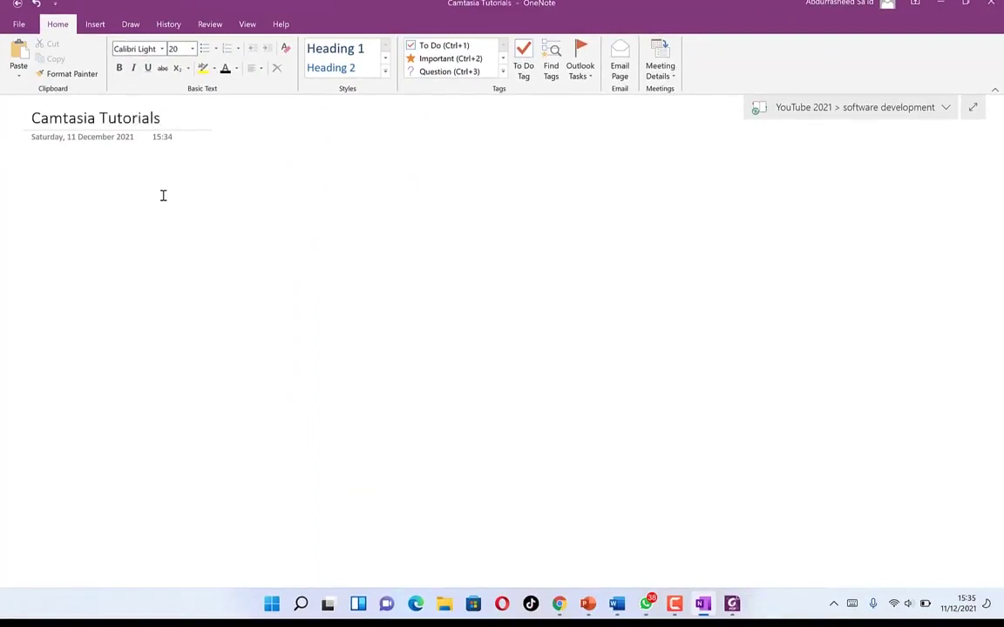
- Place the cursor in the empty page body and expand the Home tab's Styles gallery
{"action": "left_click", "coordinate": [253, 239]}
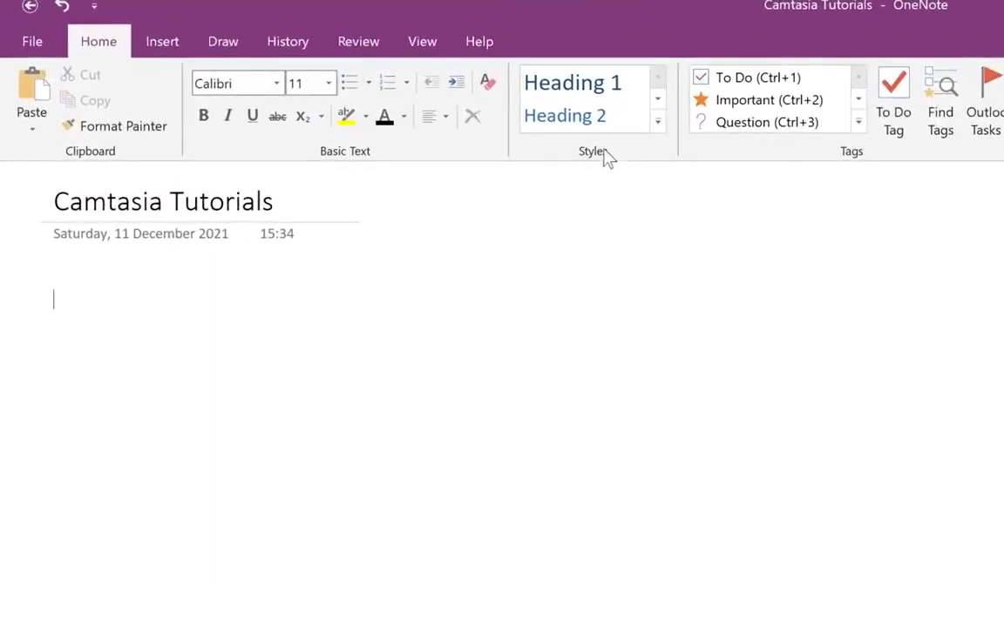
{"action": "left_click", "coordinate": [658, 126]}
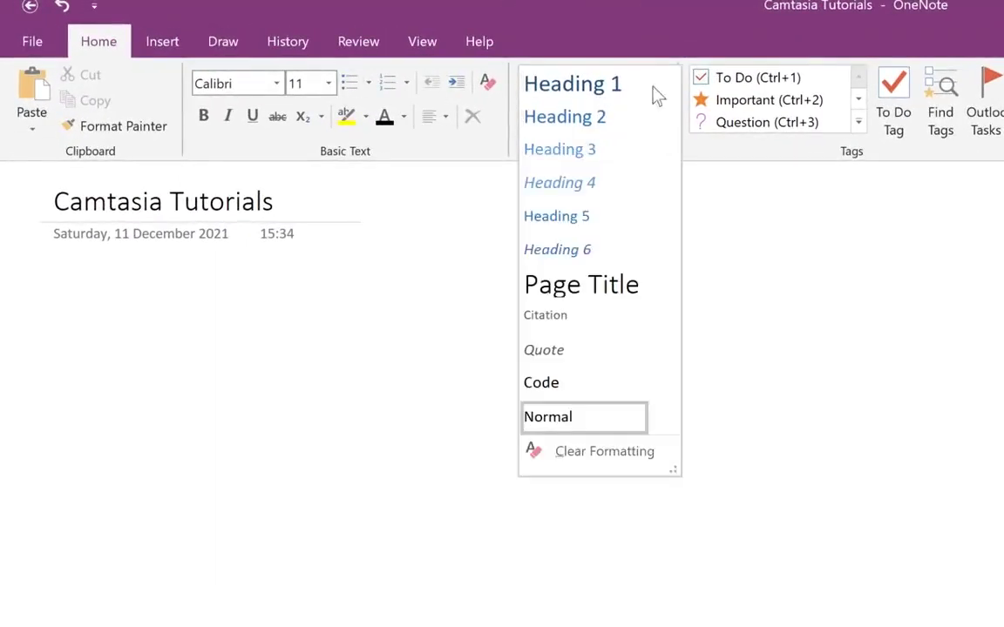
- Close Styles, check and close the Tags and Meeting Details lists, then switch to Insert
{"action": "left_click", "coordinate": [654, 32]}
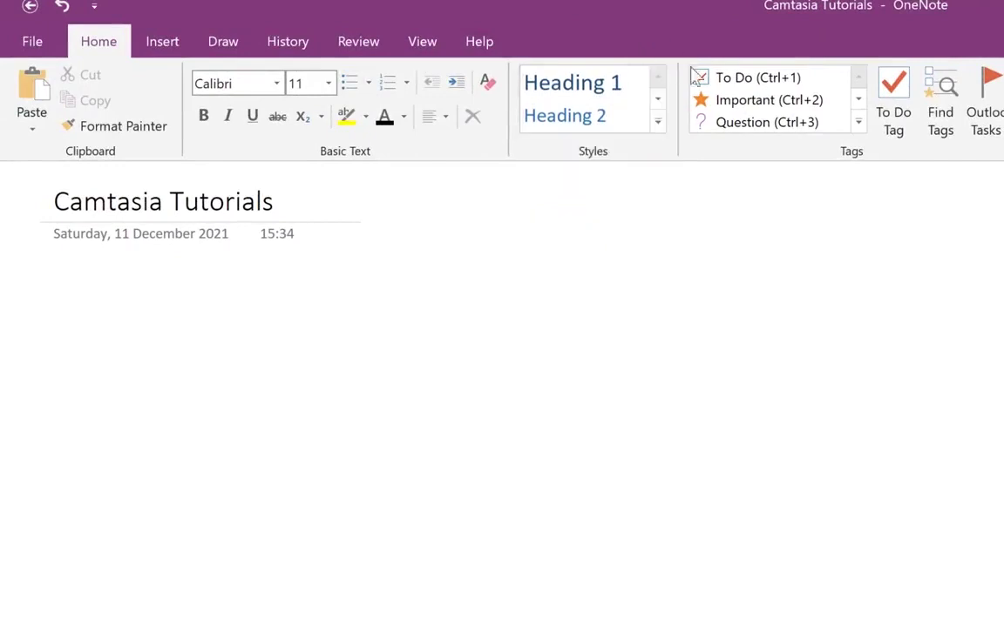
{"action": "left_click", "coordinate": [858, 123]}
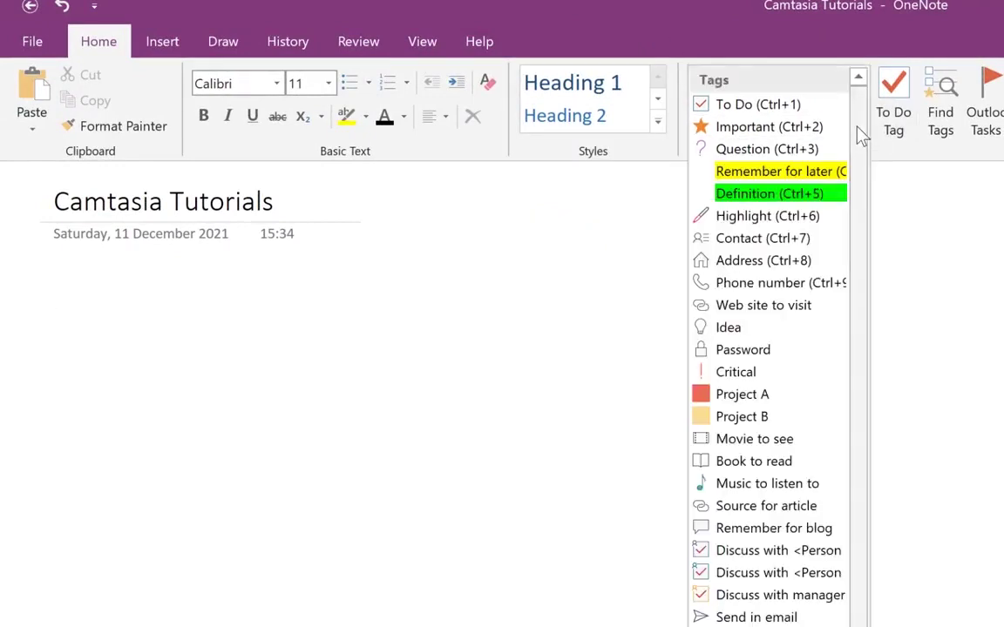
{"action": "left_click", "coordinate": [847, 9]}
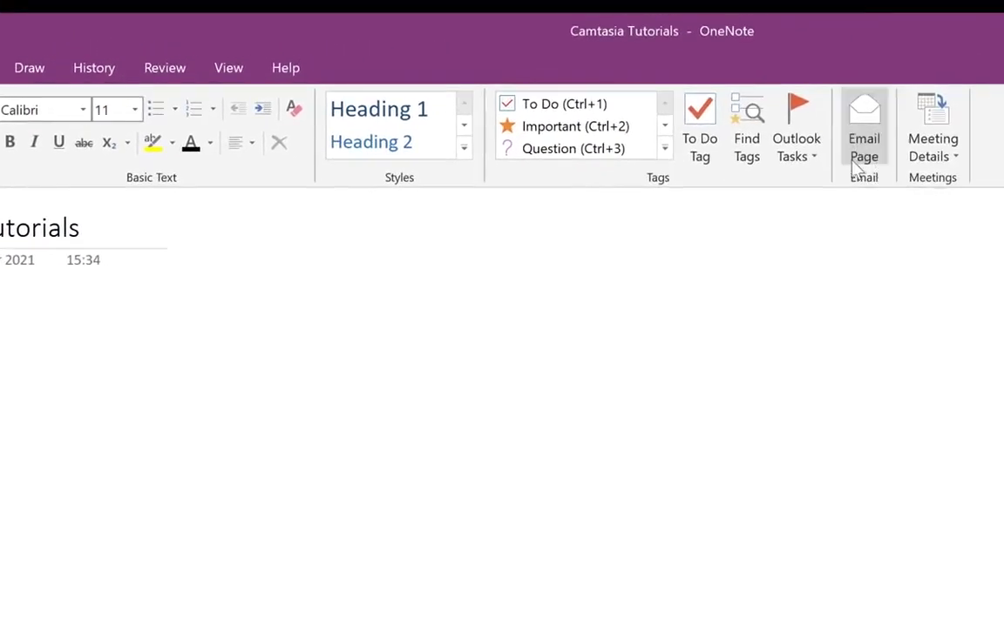
{"action": "left_click", "coordinate": [958, 164]}
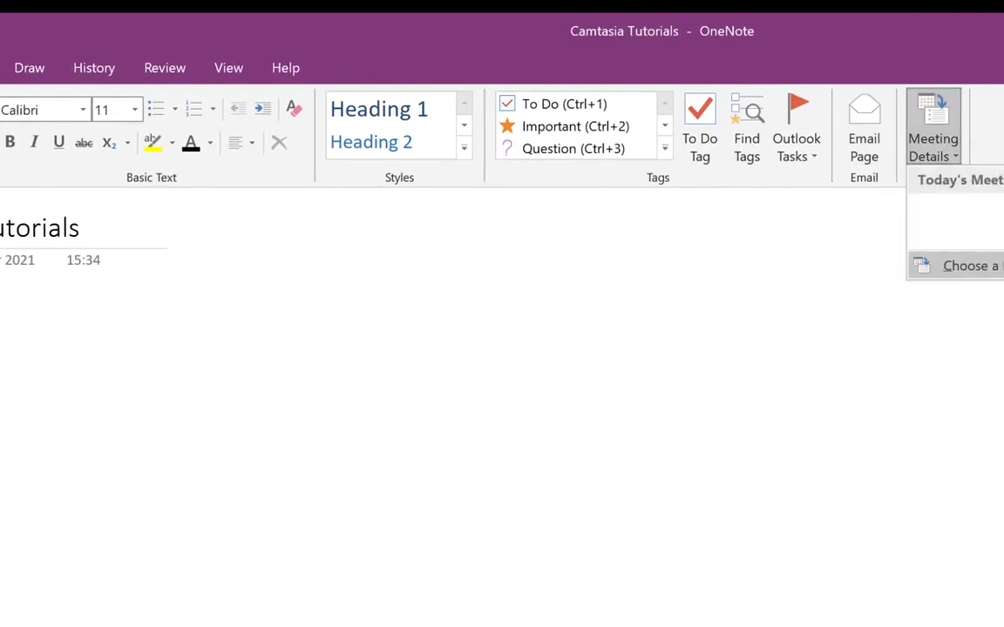
{"action": "left_click", "coordinate": [988, 162]}
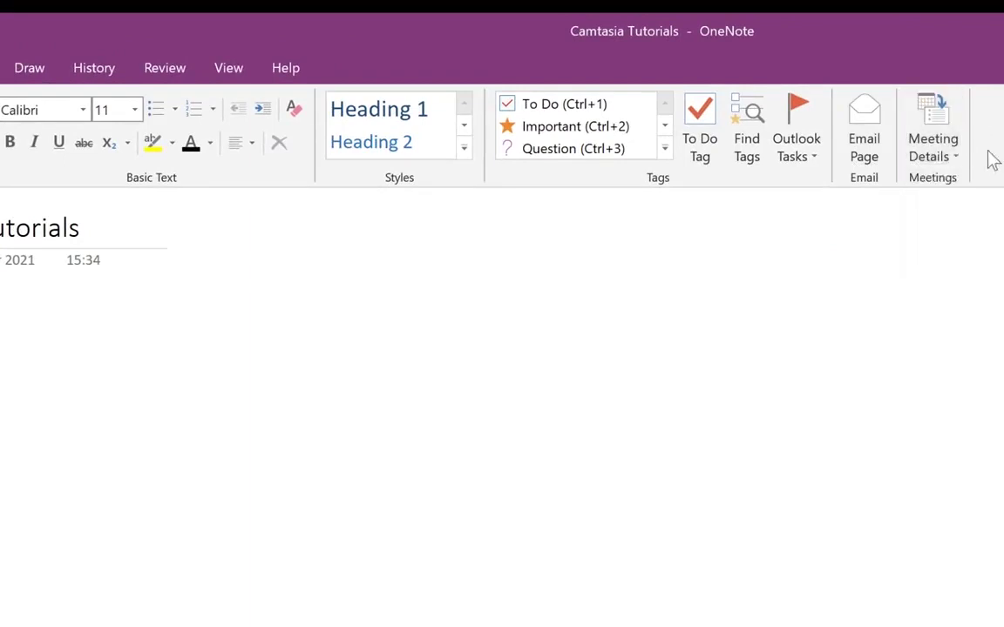
{"action": "left_click", "coordinate": [1, 67]}
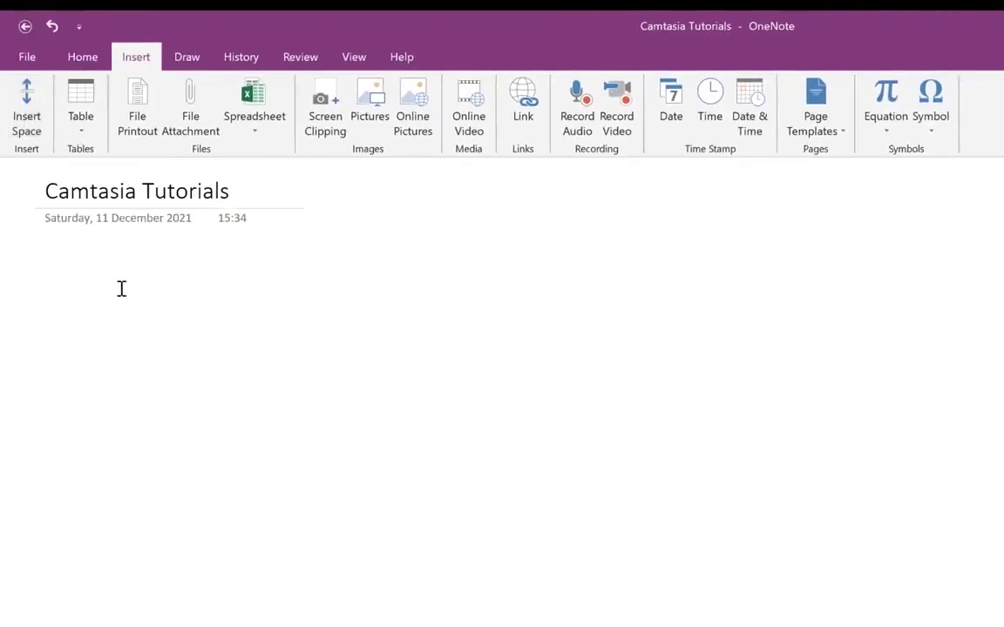
- Paste the copied OneNote description into the page body and drag its container into a slim column
{"action": "right_click", "coordinate": [59, 271]}
{"action": "left_click", "coordinate": [91, 349]}
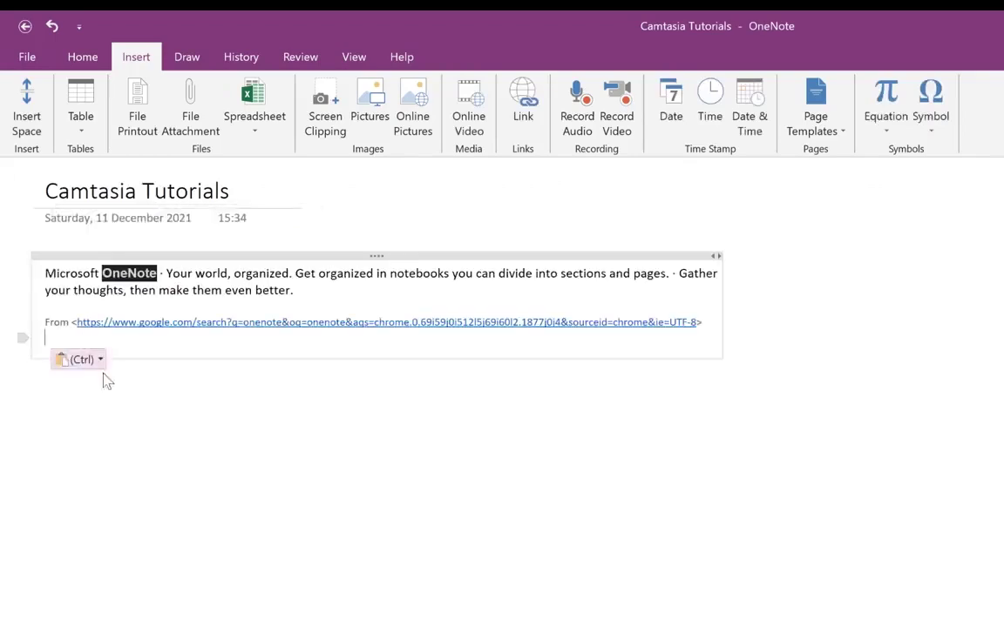
{"action": "left_click_drag", "start_coordinate": [623, 270], "coordinate": [243, 365]}
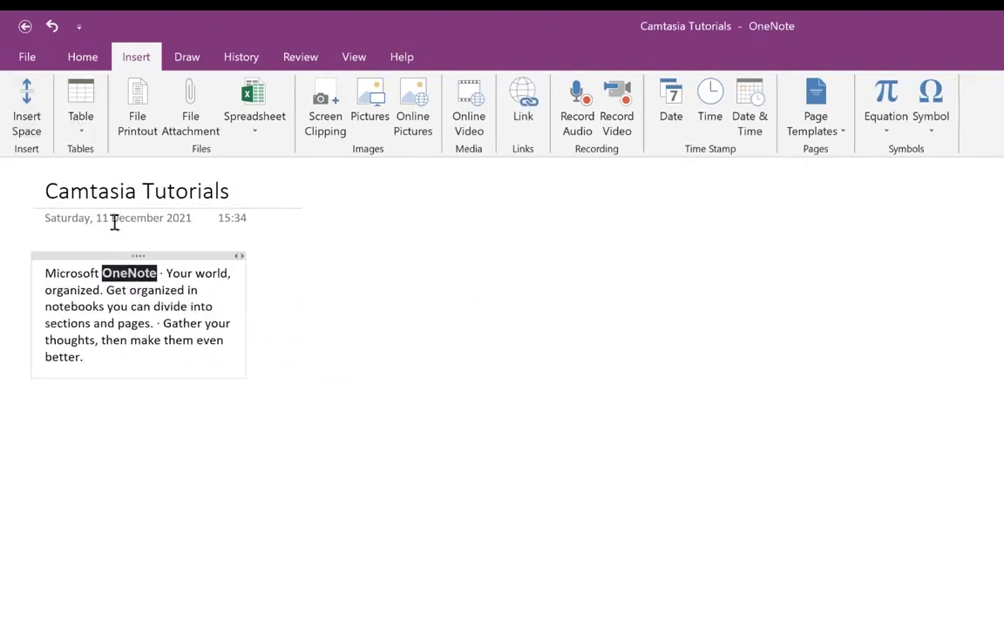
- Insert a 3x4 table headed S/n, Name, Email and shift it left under the paragraph
{"action": "left_click", "coordinate": [85, 136]}
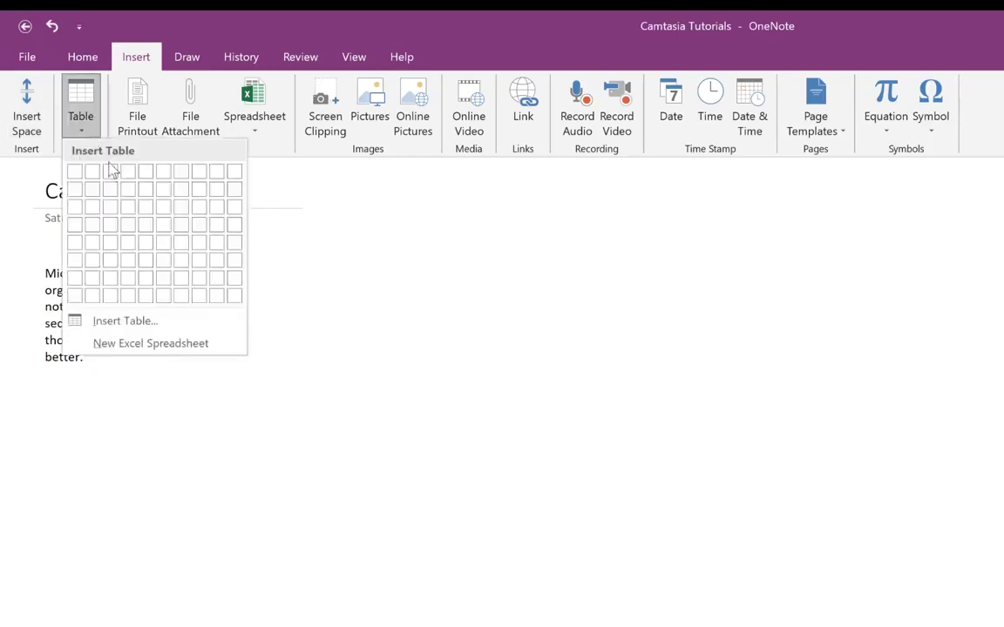
{"action": "left_click", "coordinate": [113, 233]}
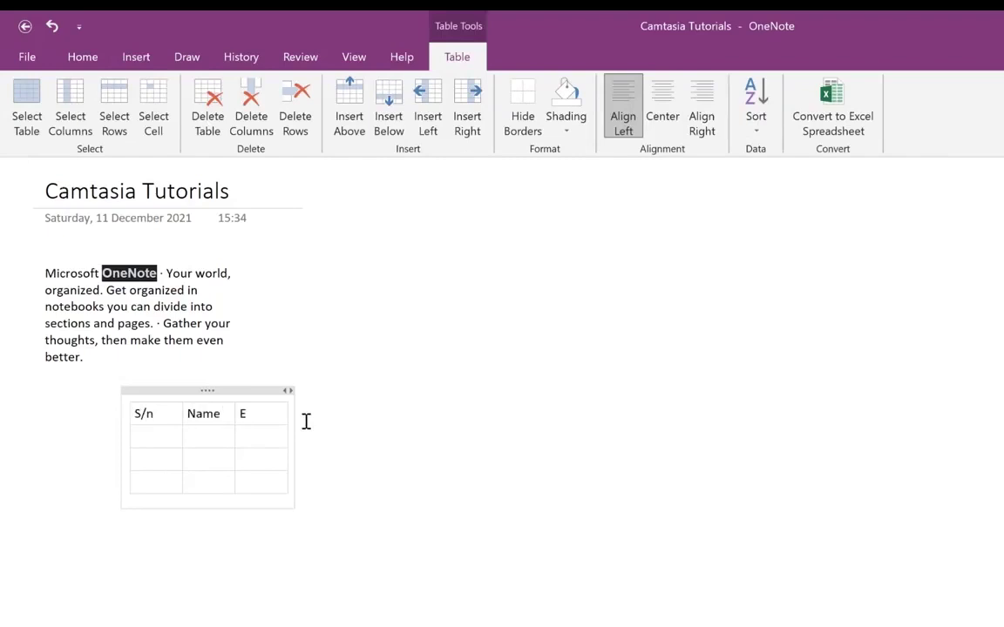
{"action": "left_click", "coordinate": [377, 343]}
{"action": "left_click", "coordinate": [200, 395]}
{"action": "left_click_drag", "start_coordinate": [200, 395], "coordinate": [116, 397]}
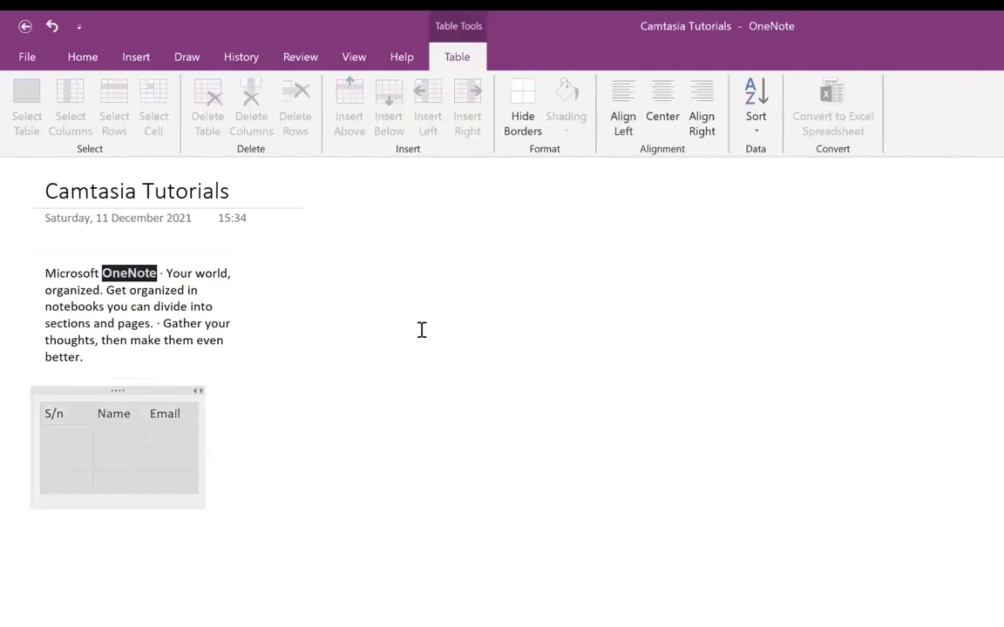
{"action": "left_click", "coordinate": [424, 338]}
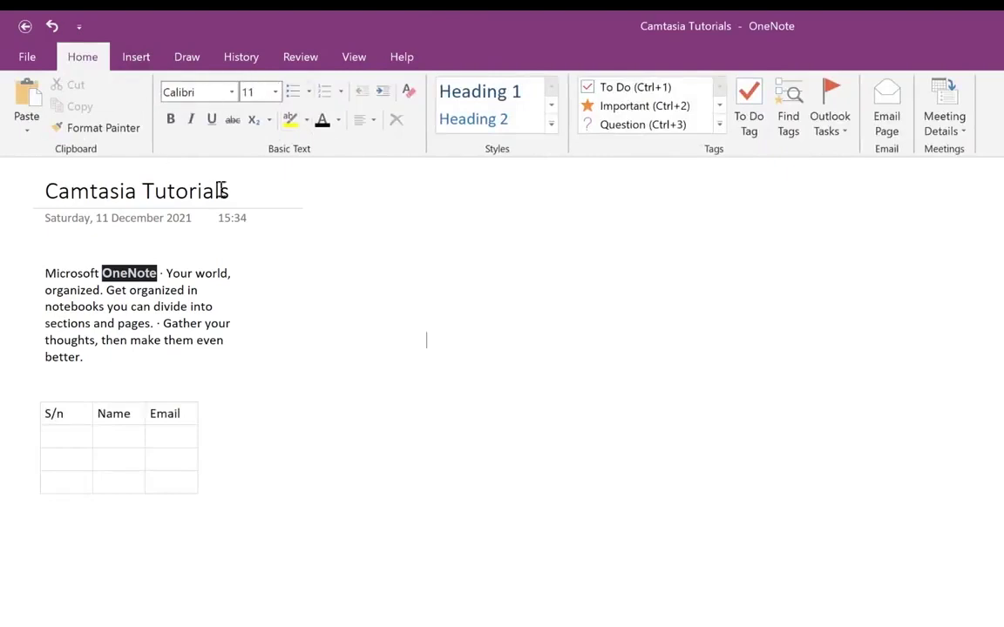
- Make the description paragraph italic and highlight it bright green
{"action": "triple_click", "coordinate": [127, 309]}
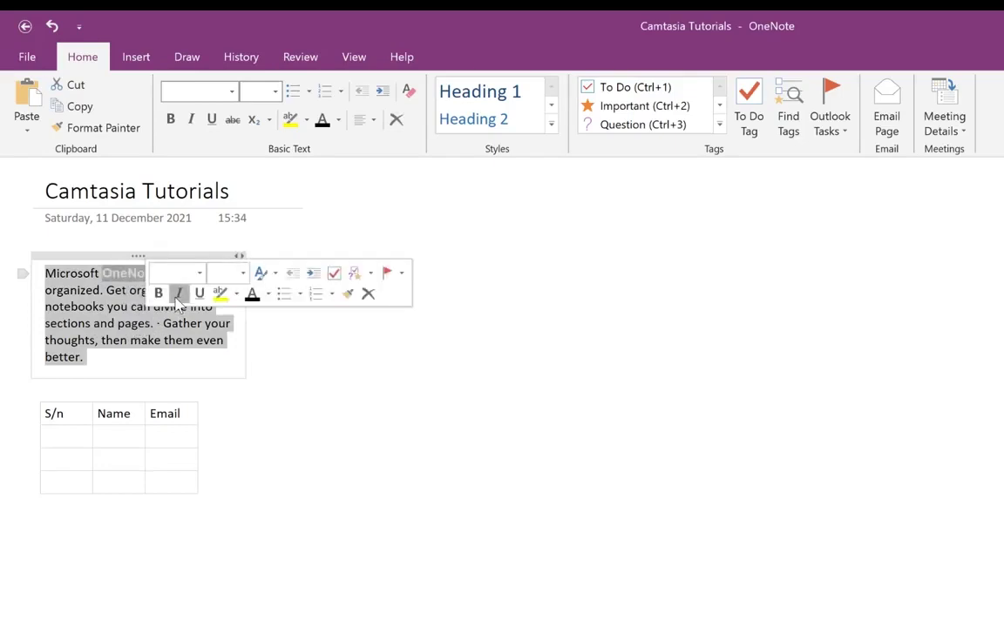
{"action": "left_click", "coordinate": [178, 294]}
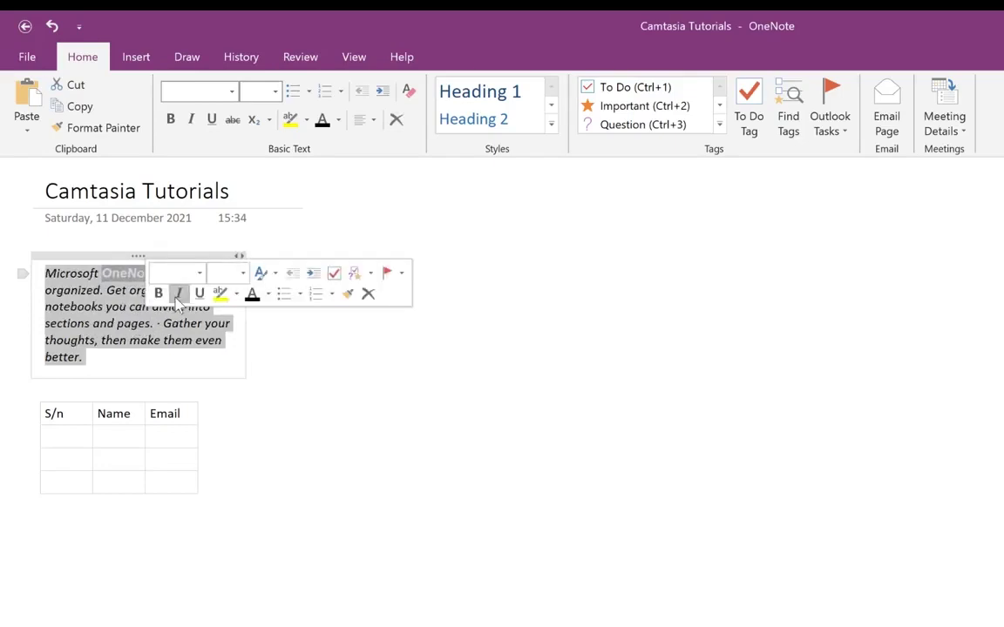
{"action": "left_click", "coordinate": [235, 297]}
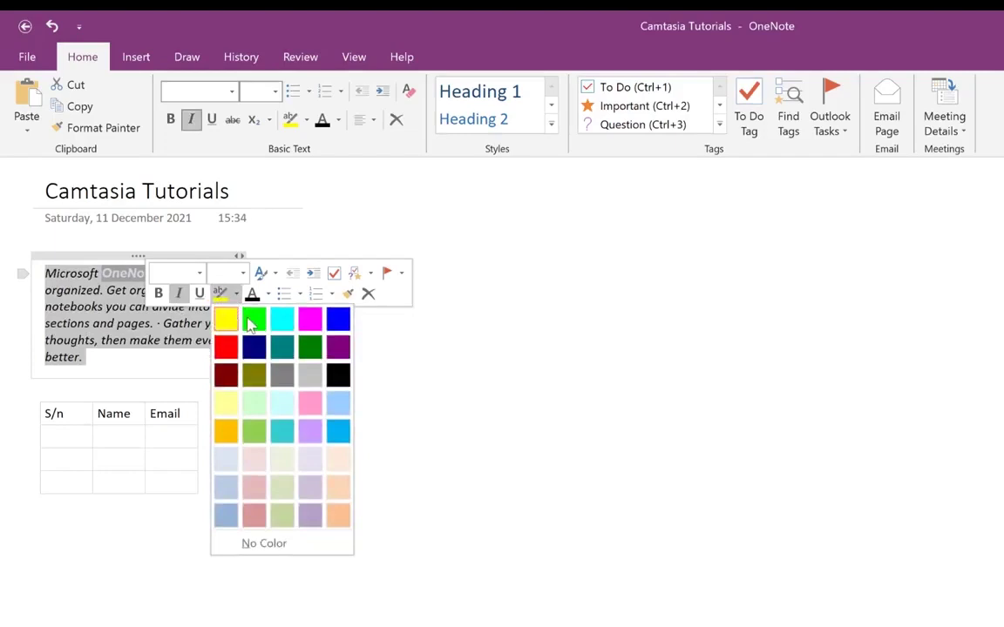
{"action": "left_click", "coordinate": [252, 318]}
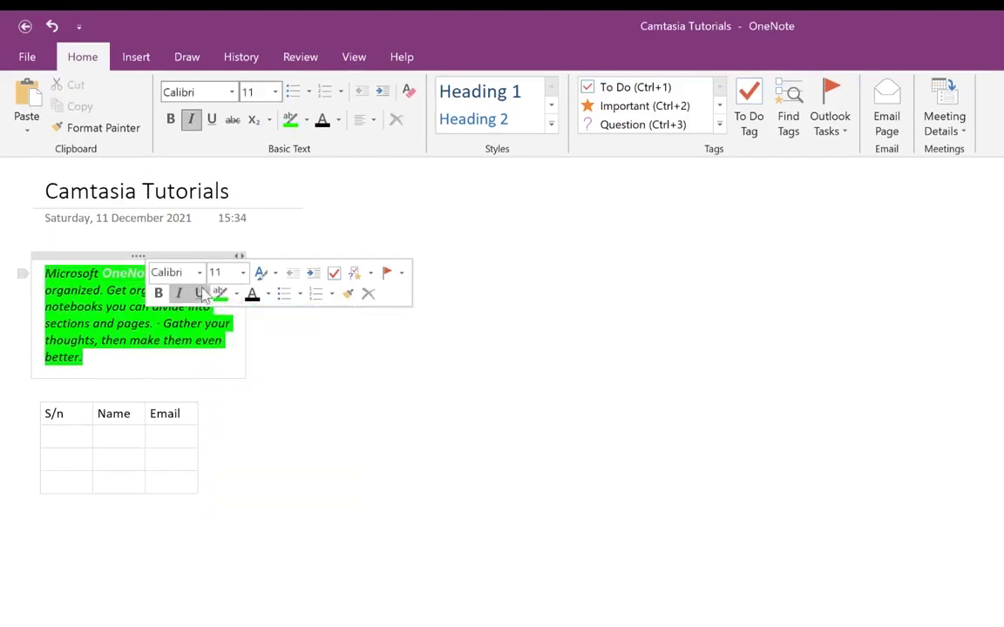
- Set the green paragraph to font size 20 and widen its note container
{"action": "left_click", "coordinate": [244, 273]}
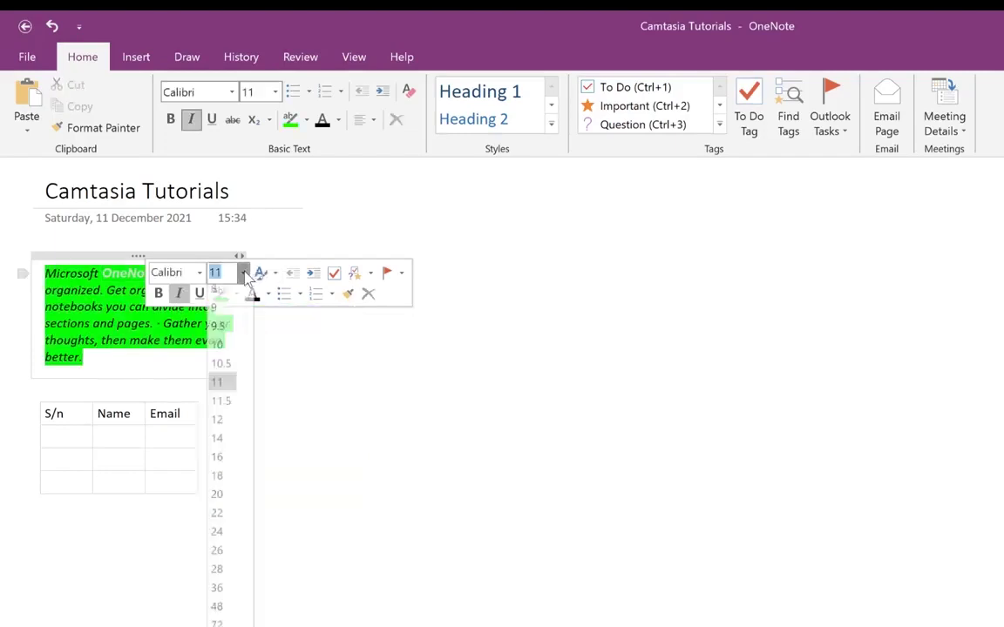
{"action": "double_click", "coordinate": [192, 342]}
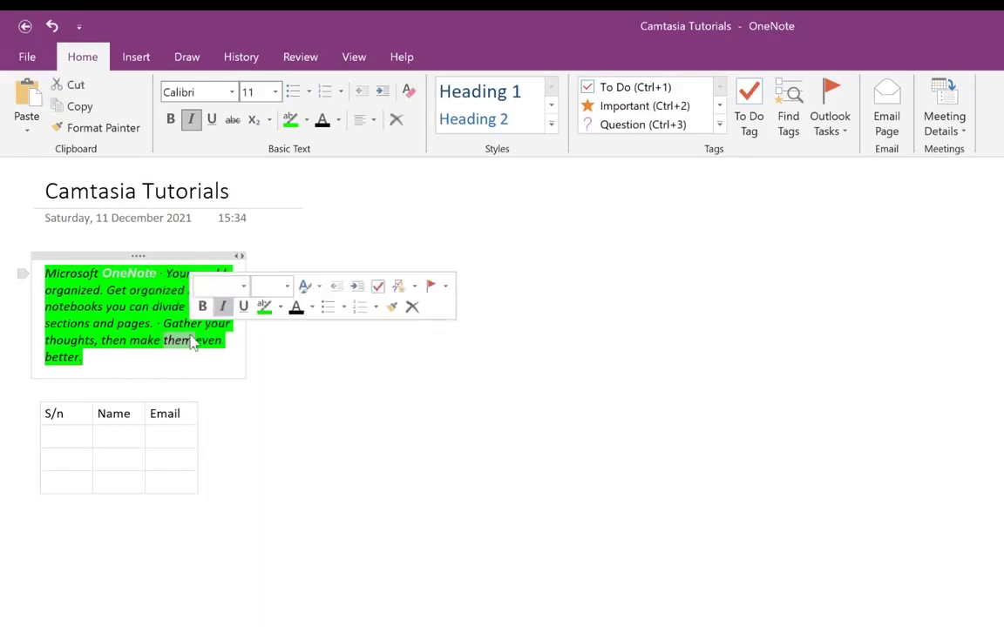
{"action": "triple_click", "coordinate": [192, 341]}
{"action": "left_click", "coordinate": [286, 286]}
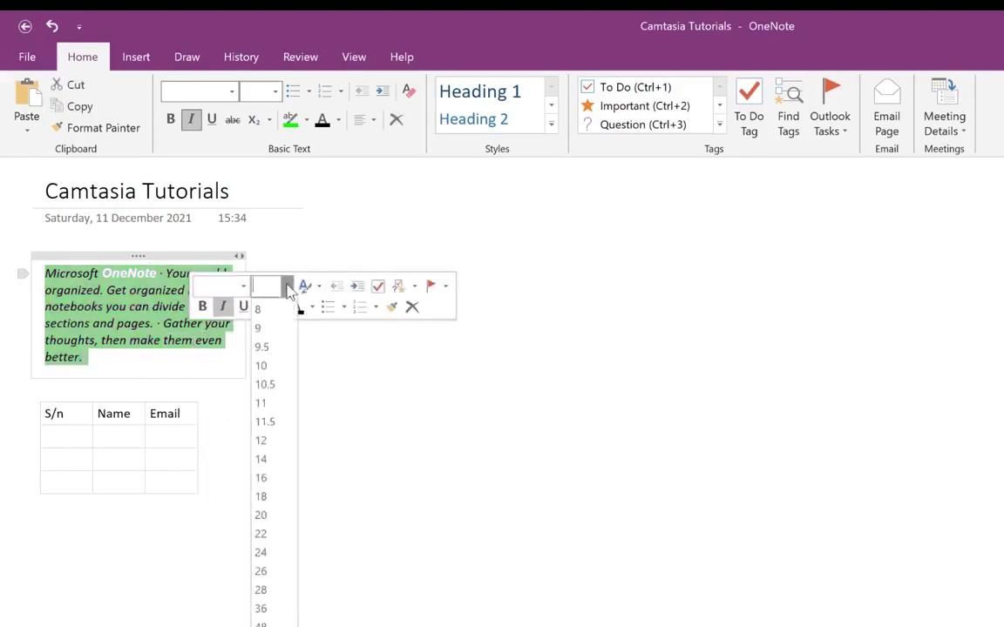
{"action": "left_click", "coordinate": [273, 514]}
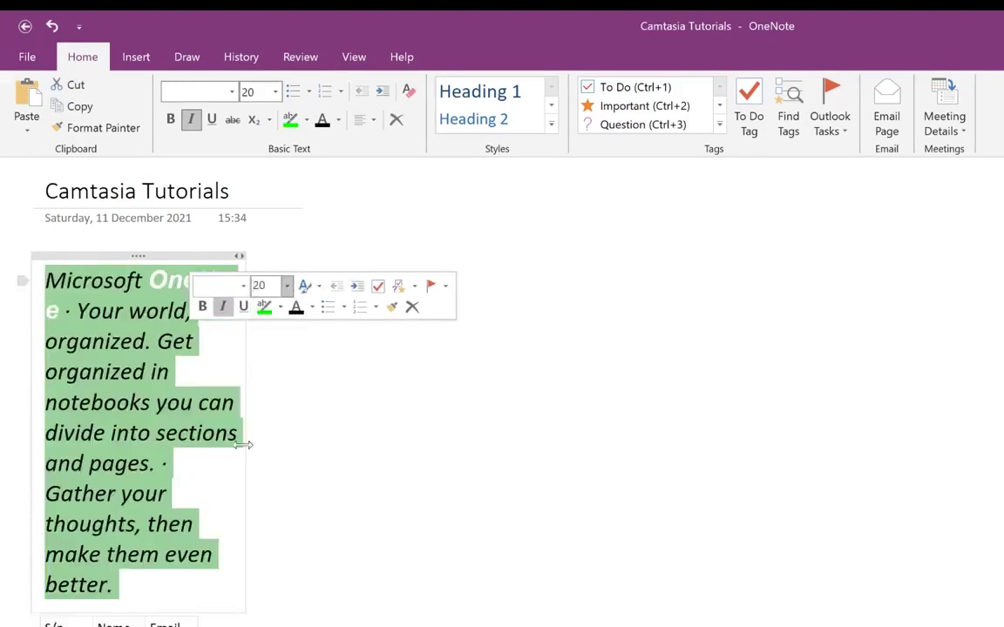
{"action": "left_click_drag", "start_coordinate": [250, 419], "coordinate": [374, 396]}
{"action": "left_click", "coordinate": [462, 417]}
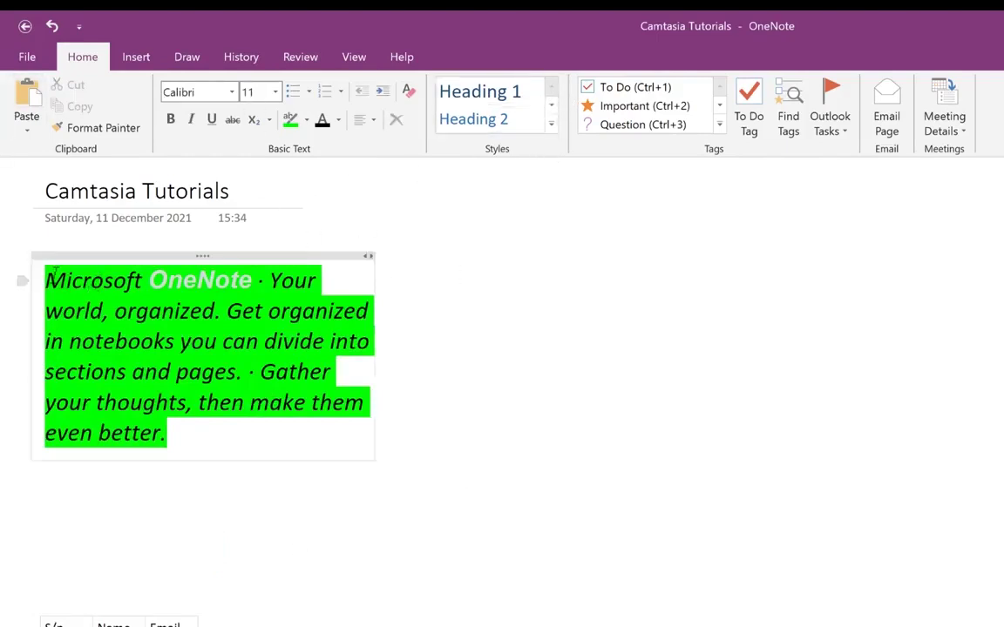
- Add a 'Header' line above the paragraph with No Color highlight
{"action": "left_click", "coordinate": [80, 291]}
{"action": "key", "text": "Return"}
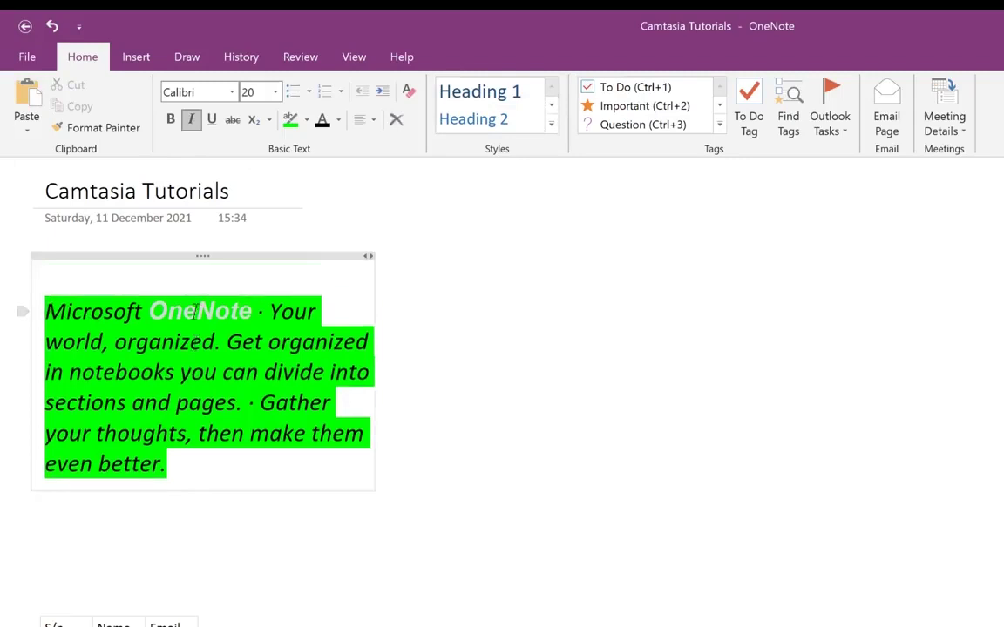
{"action": "type", "text": "Header"}
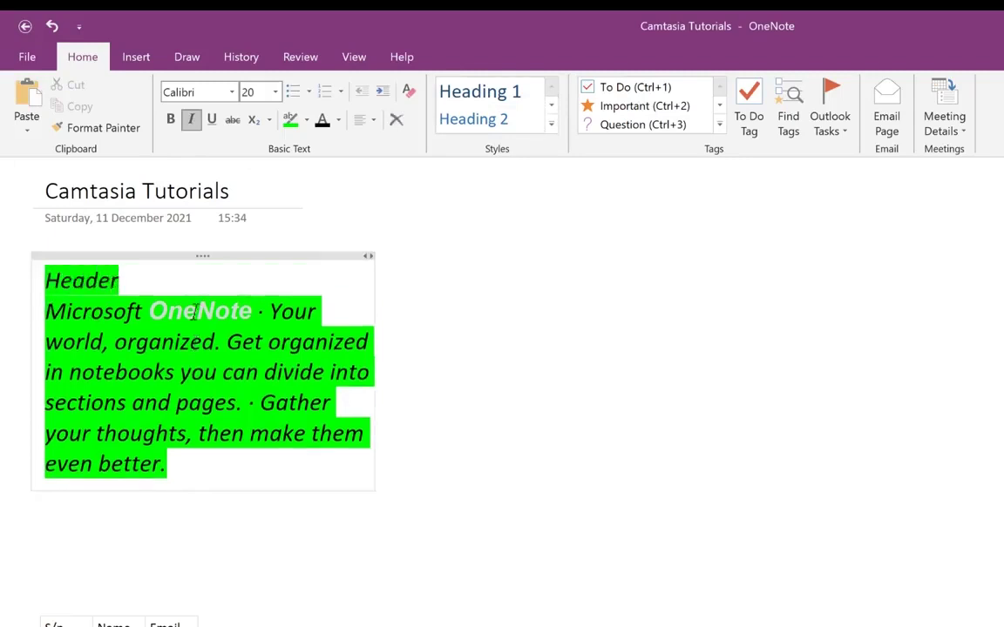
{"action": "key", "text": "Return"}
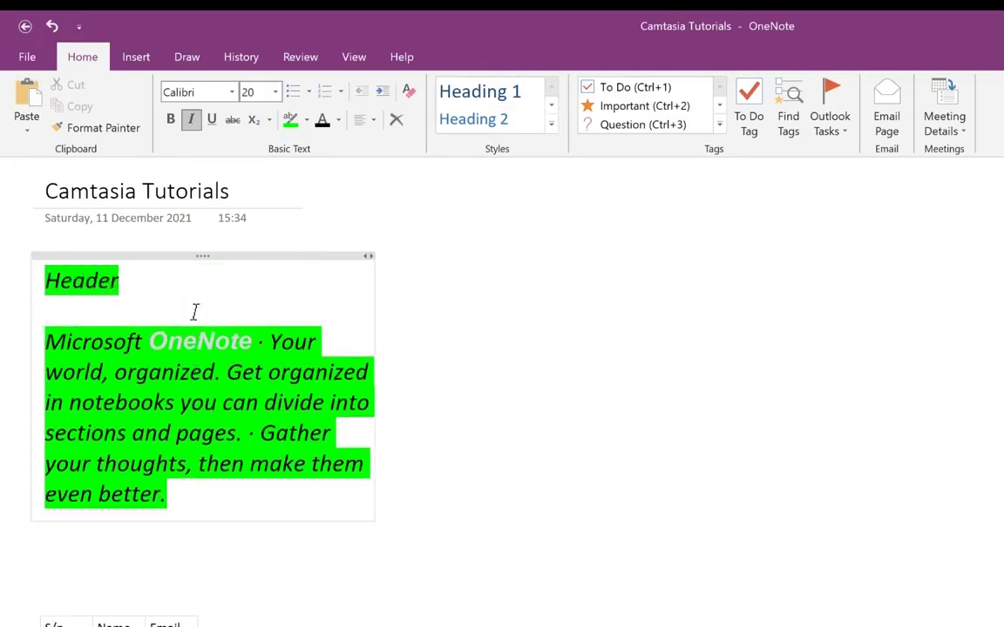
{"action": "left_click_drag", "start_coordinate": [120, 282], "coordinate": [5, 278]}
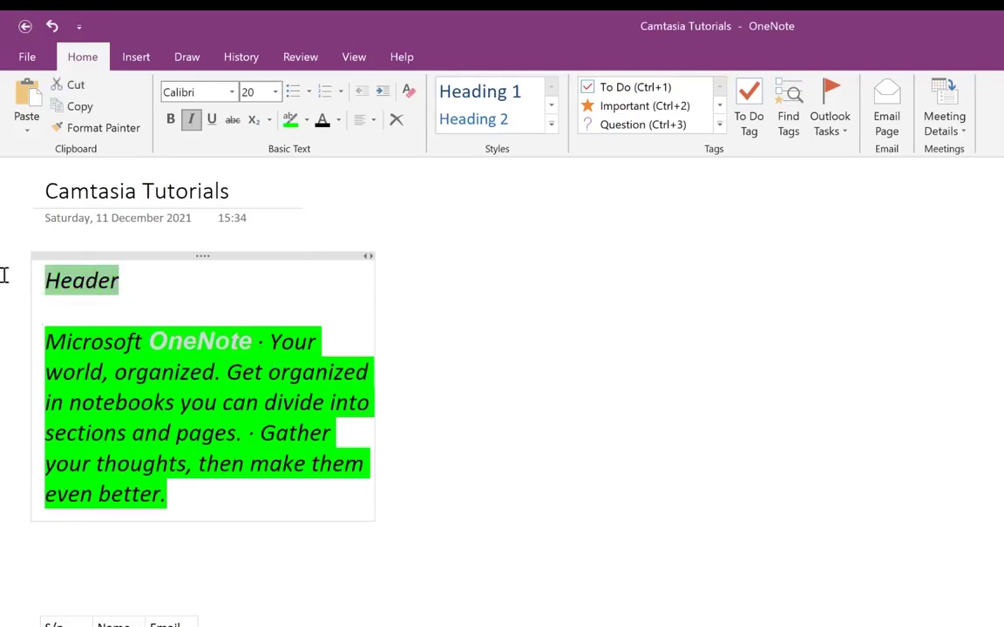
{"action": "left_click", "coordinate": [306, 119]}
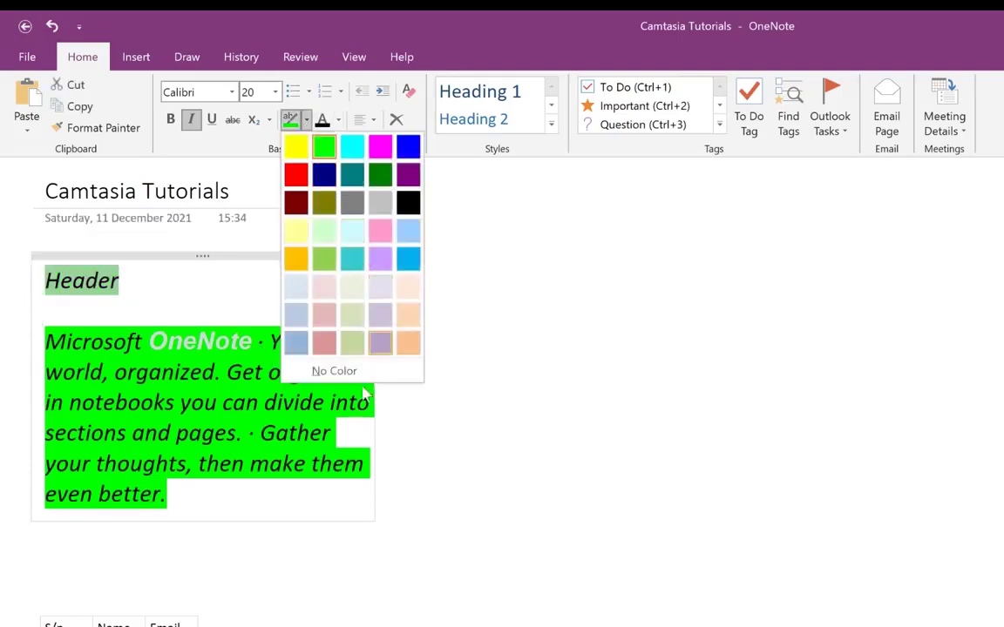
{"action": "left_click", "coordinate": [333, 370]}
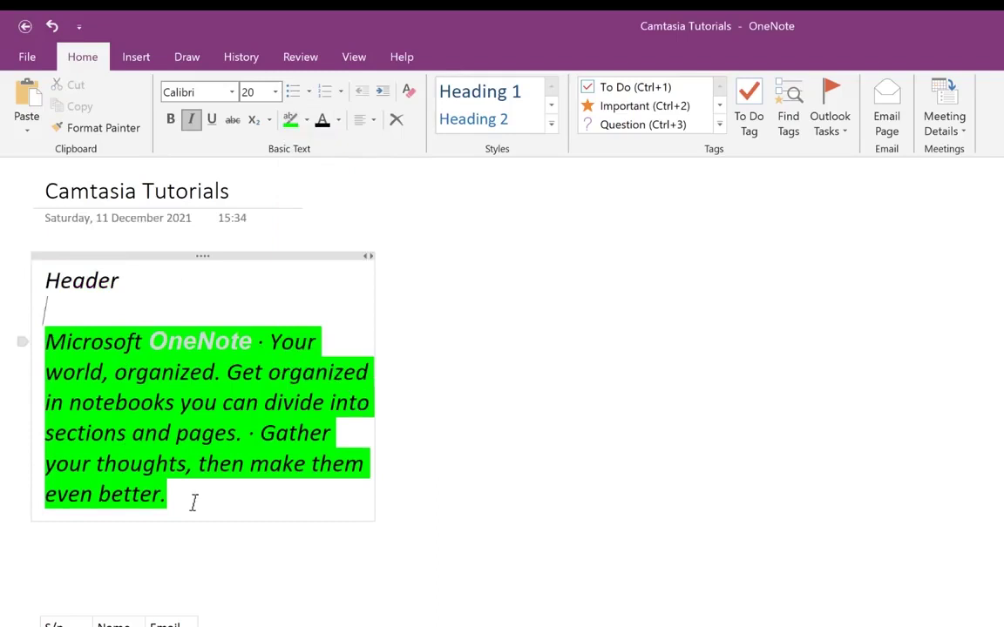
- Add an 'About Onenote' line below the paragraph with No Color highlight
{"action": "key", "text": "Return"}
{"action": "key", "text": "Return"}
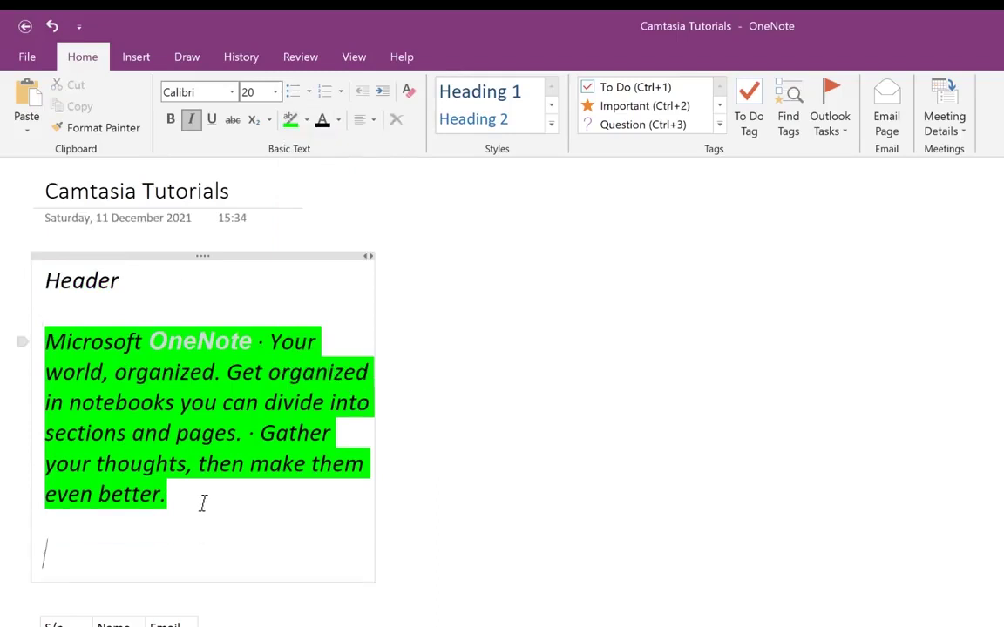
{"action": "type", "text": "About One"}
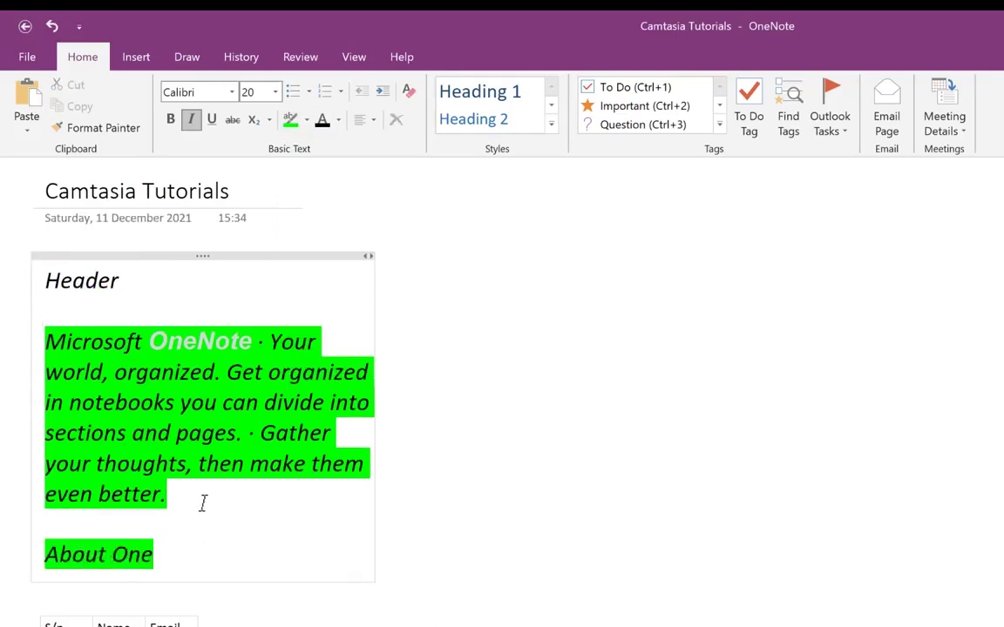
{"action": "type", "text": "note"}
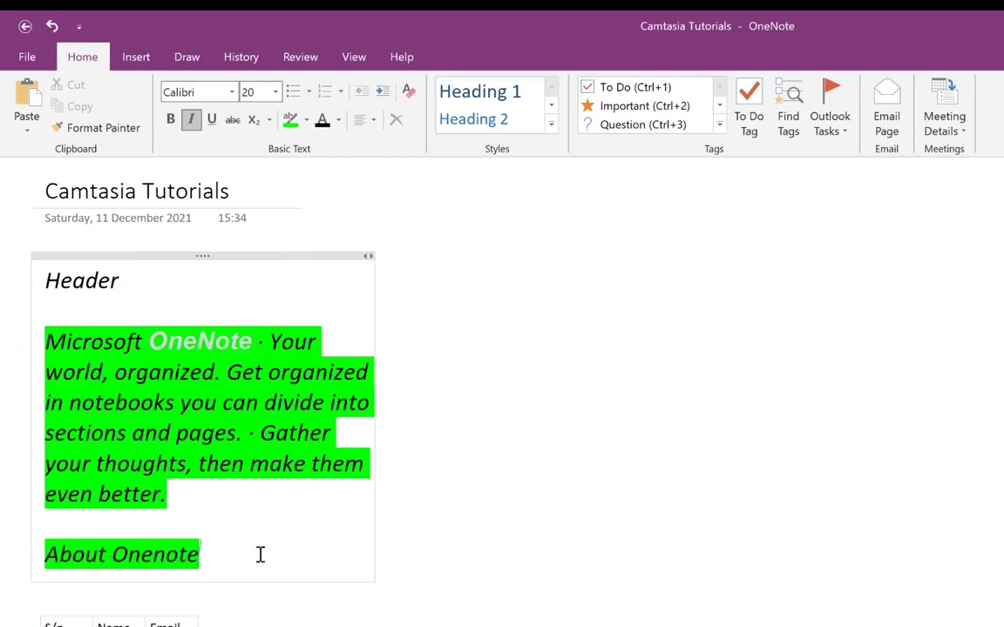
{"action": "left_click_drag", "start_coordinate": [260, 552], "coordinate": [54, 568]}
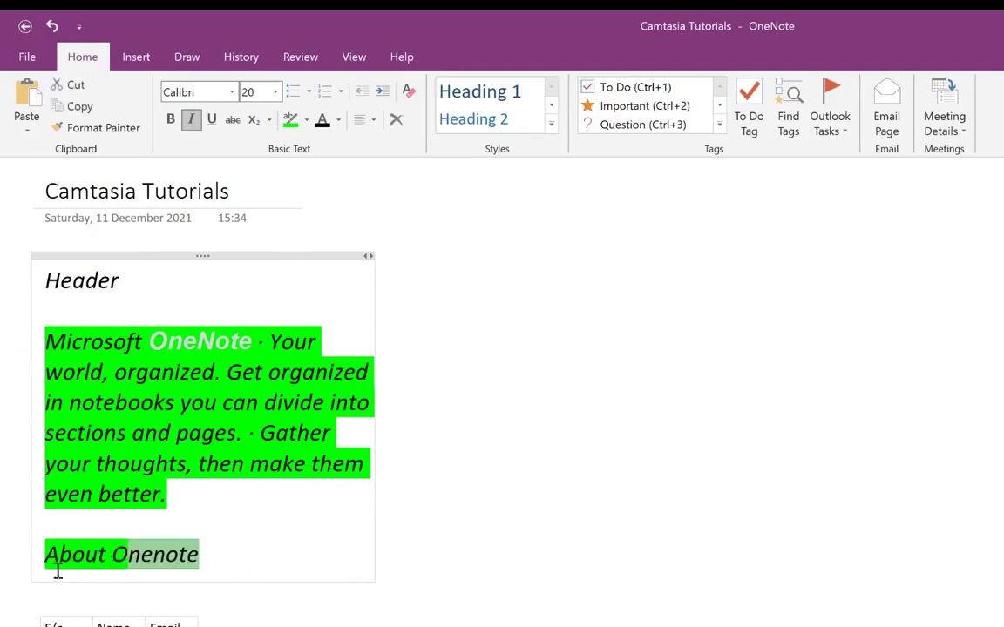
{"action": "left_click", "coordinate": [306, 120]}
{"action": "left_click", "coordinate": [336, 370]}
{"action": "left_click", "coordinate": [392, 358]}
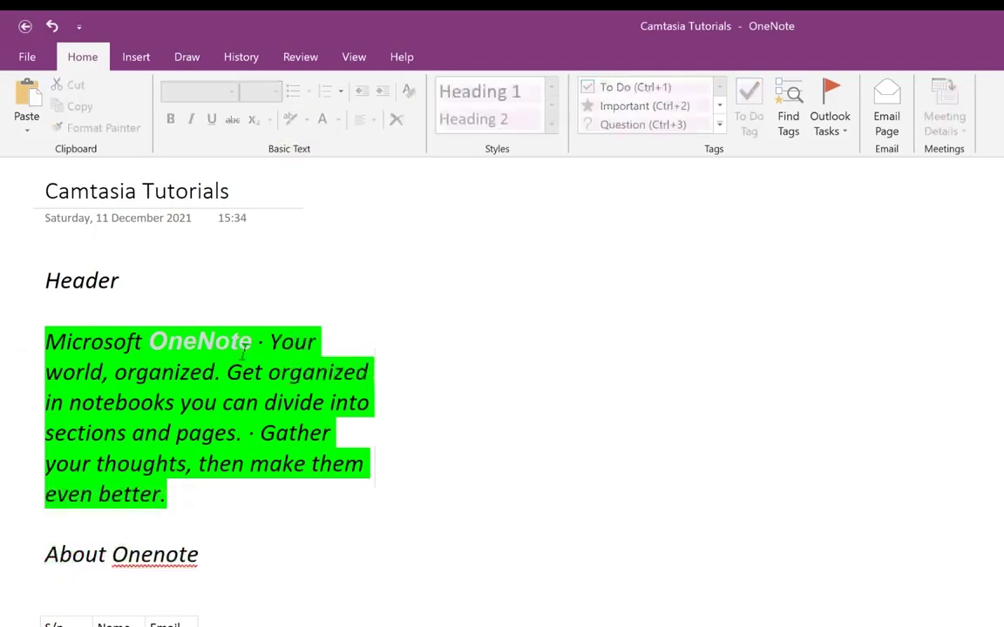
- Style Header as Heading 1 and About Onenote as Heading 2
{"action": "left_click_drag", "start_coordinate": [122, 281], "coordinate": [38, 274]}
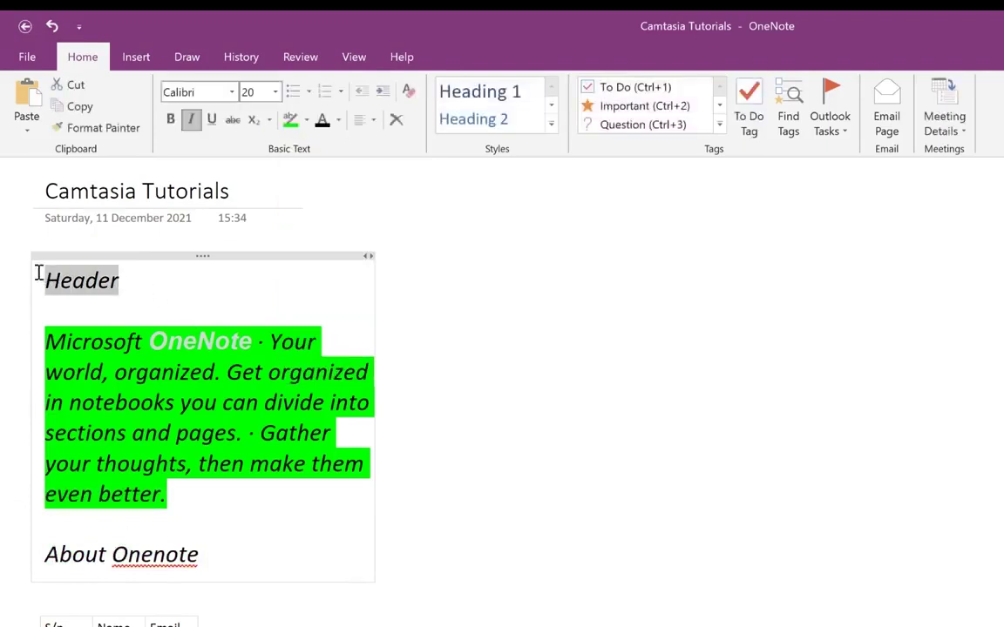
{"action": "left_click", "coordinate": [492, 93]}
{"action": "left_click_drag", "start_coordinate": [206, 558], "coordinate": [18, 549]}
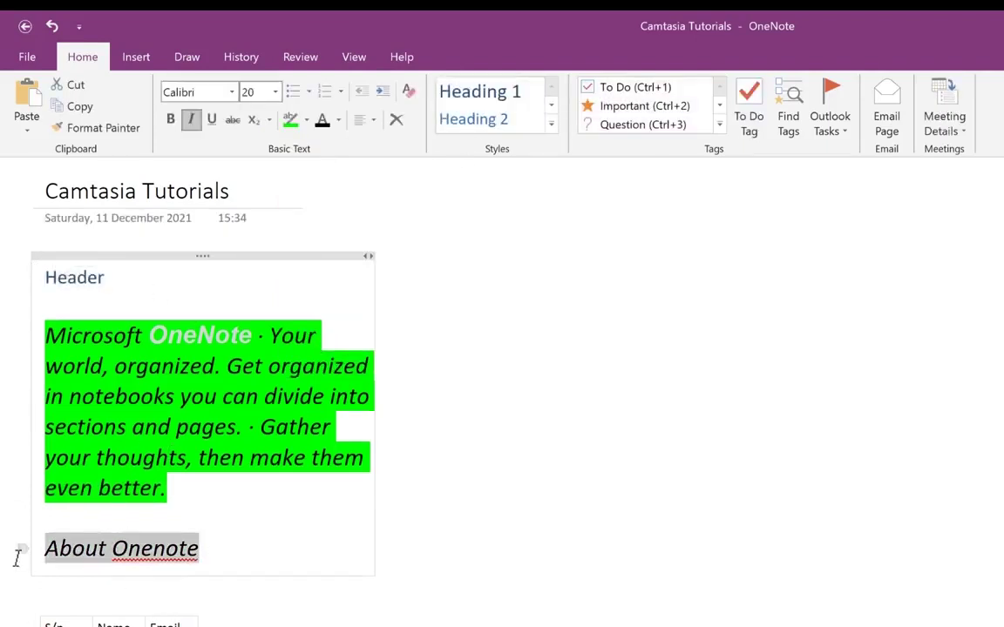
{"action": "left_click", "coordinate": [264, 487]}
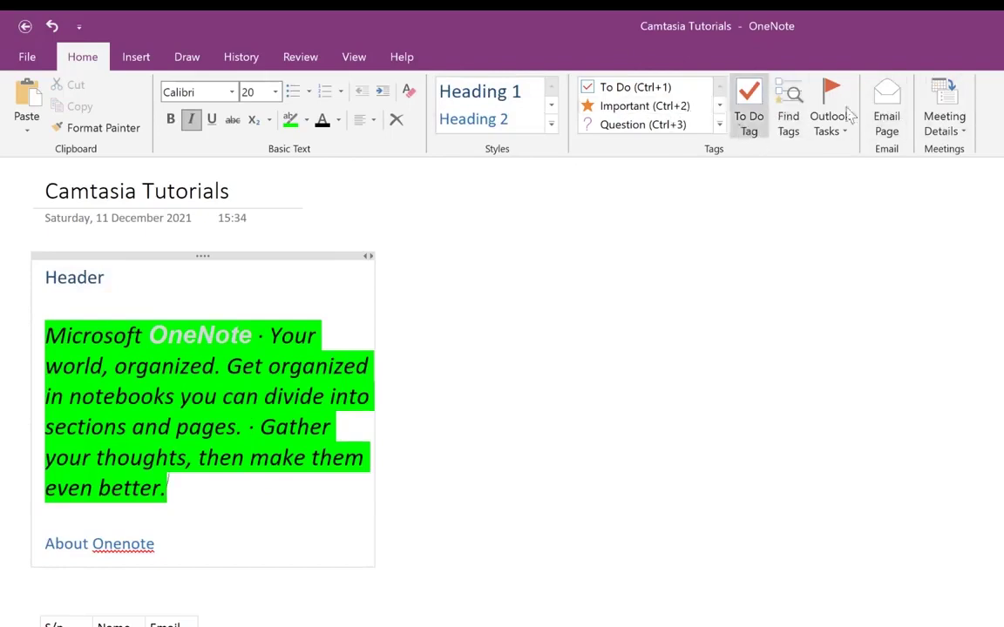
- From the Insert tab, open the Pictures browser on the OneDrive Pictures folder
{"action": "left_click", "coordinate": [138, 58]}
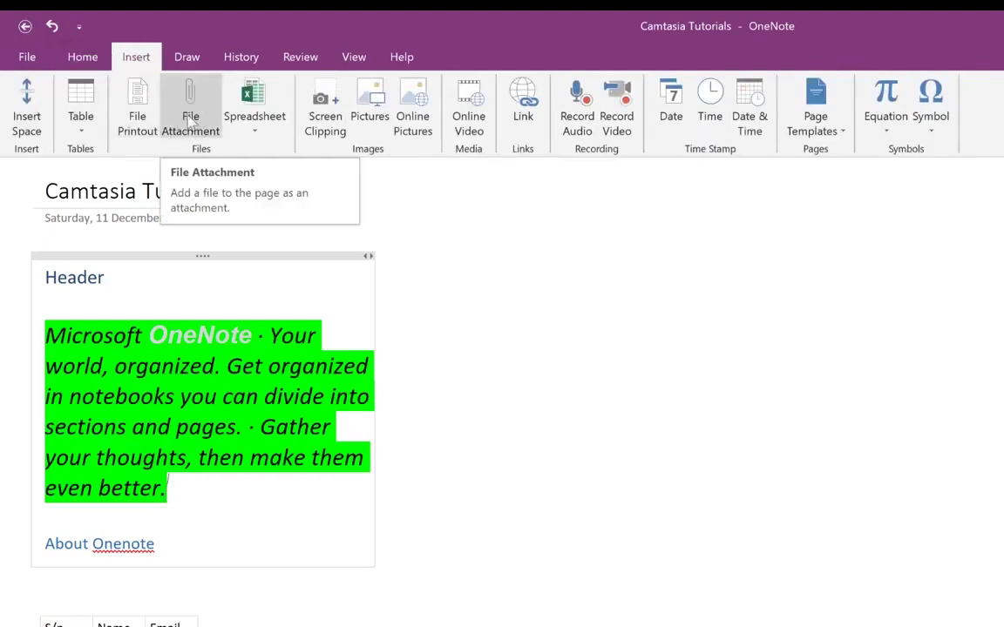
{"action": "left_click", "coordinate": [259, 138]}
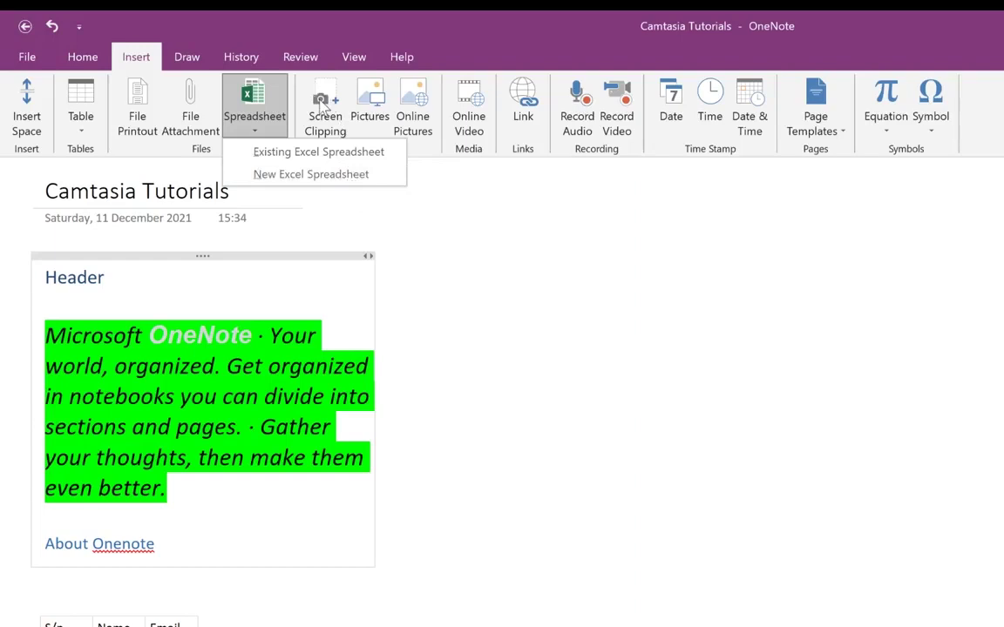
{"action": "left_click", "coordinate": [529, 356]}
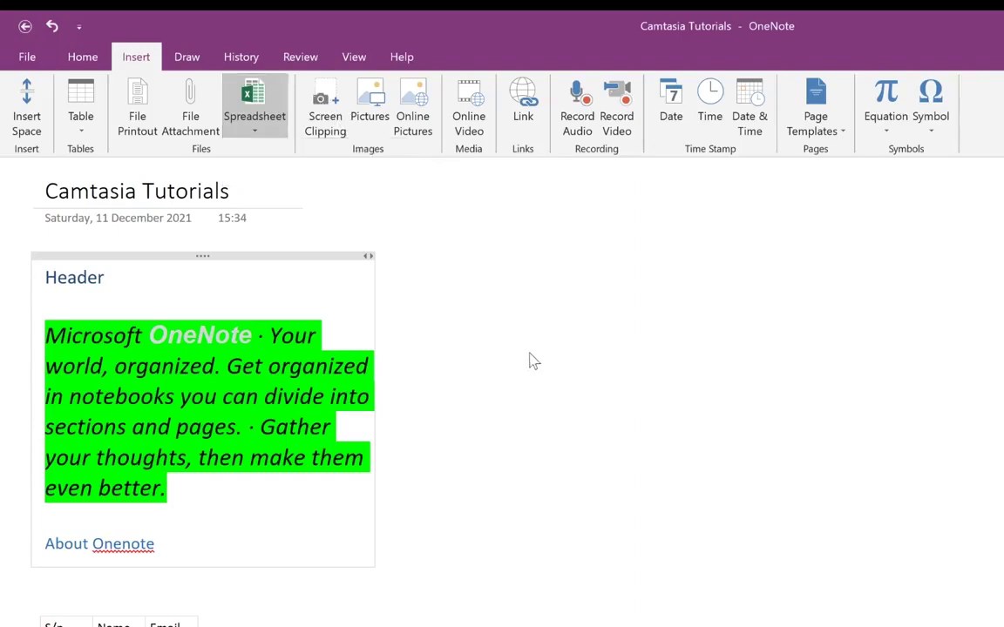
{"action": "left_click", "coordinate": [369, 103]}
{"action": "scroll", "coordinate": [318, 321], "scroll_direction": "down", "scroll_amount": 5}
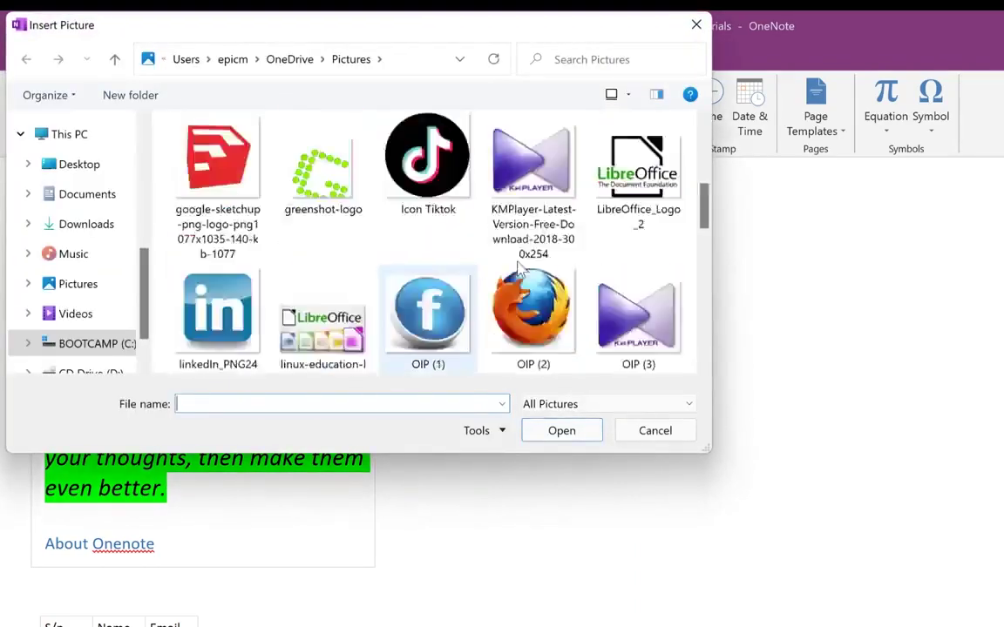
- Insert the freeoffice-2018 logo picture onto the page
{"action": "scroll", "coordinate": [519, 271], "scroll_direction": "up", "scroll_amount": 4}
{"action": "left_click", "coordinate": [659, 191]}
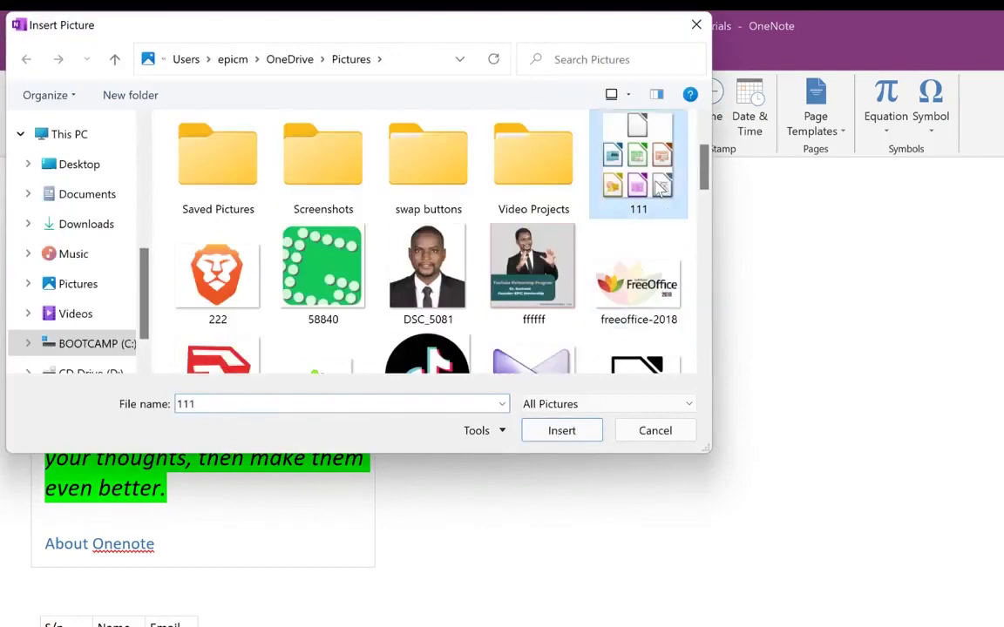
{"action": "scroll", "coordinate": [609, 235], "scroll_direction": "down", "scroll_amount": 2}
{"action": "left_click", "coordinate": [640, 174]}
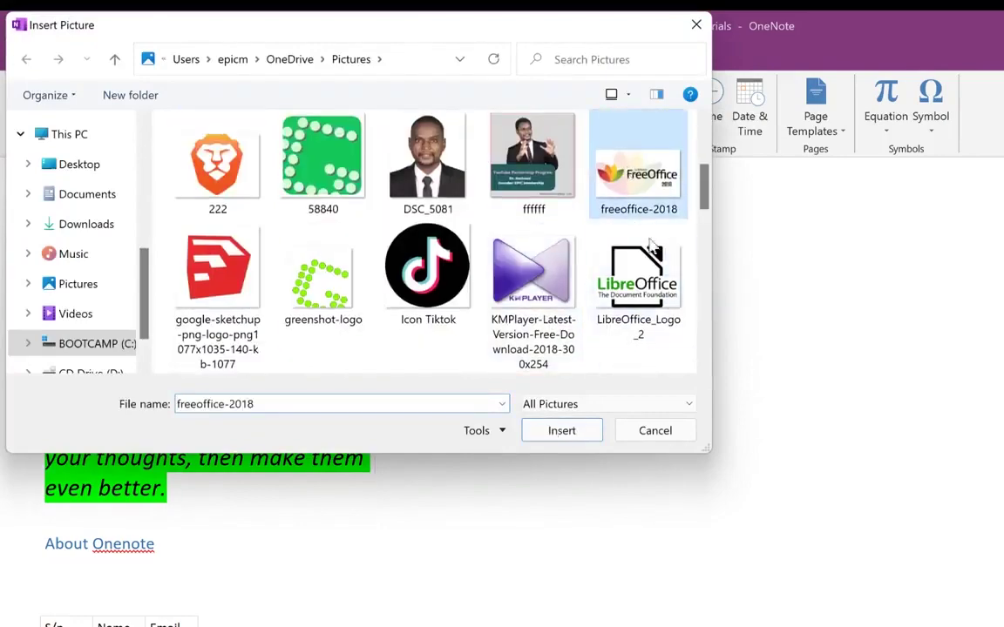
{"action": "left_click", "coordinate": [579, 430]}
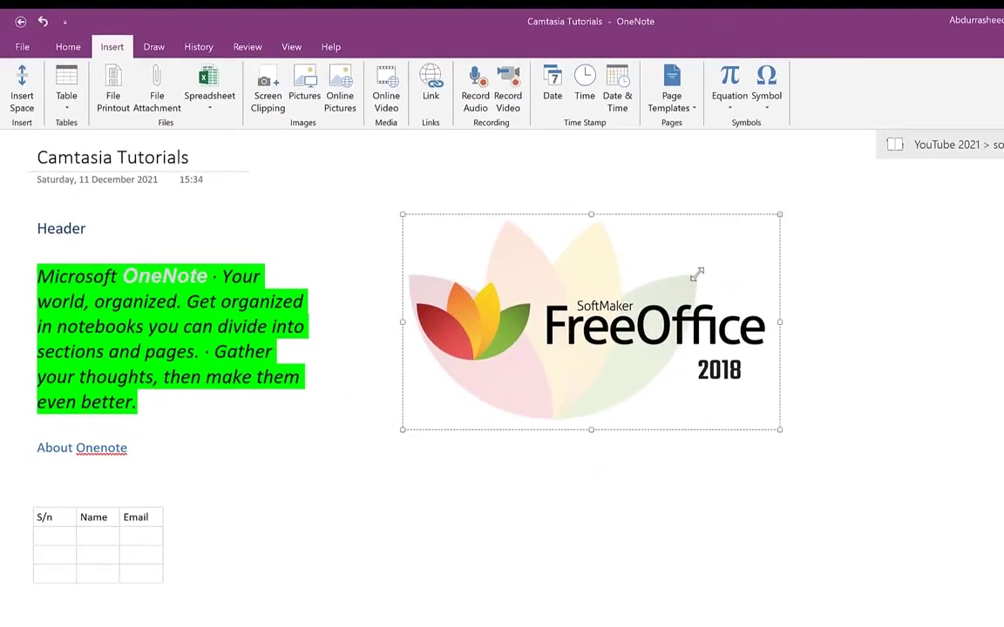
- Shrink the FreeOffice logo proportionally and place it right of the green paragraph
{"action": "left_click_drag", "start_coordinate": [696, 274], "coordinate": [635, 309]}
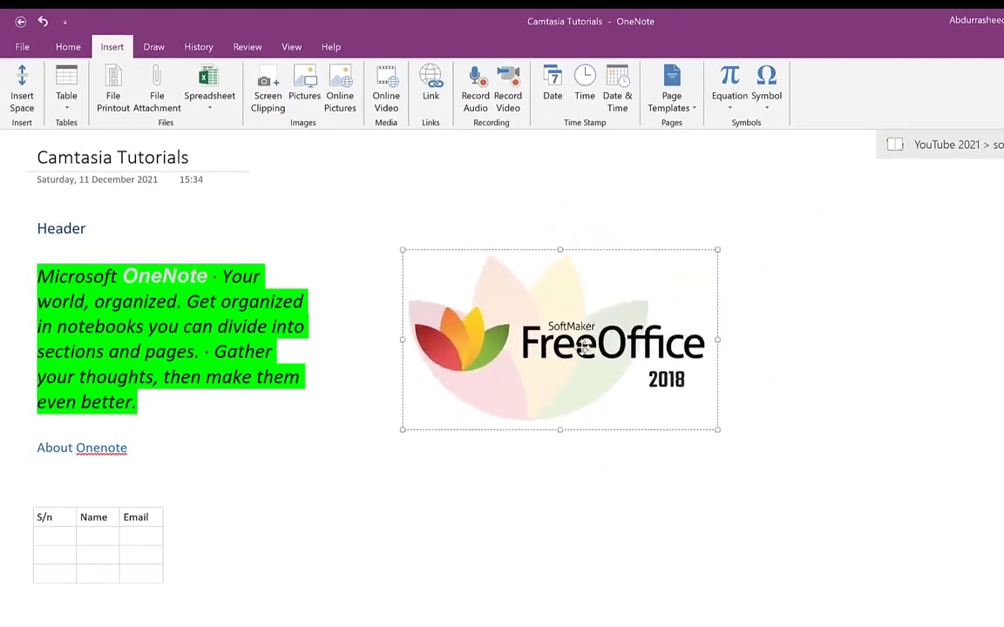
{"action": "left_click_drag", "start_coordinate": [584, 346], "coordinate": [876, 327]}
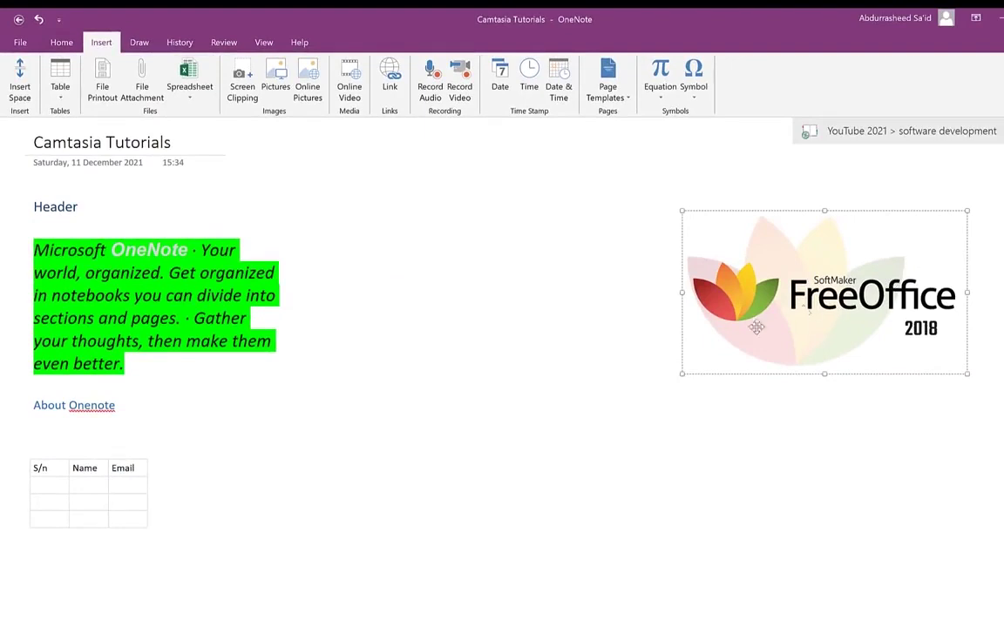
{"action": "left_click_drag", "start_coordinate": [700, 334], "coordinate": [498, 318]}
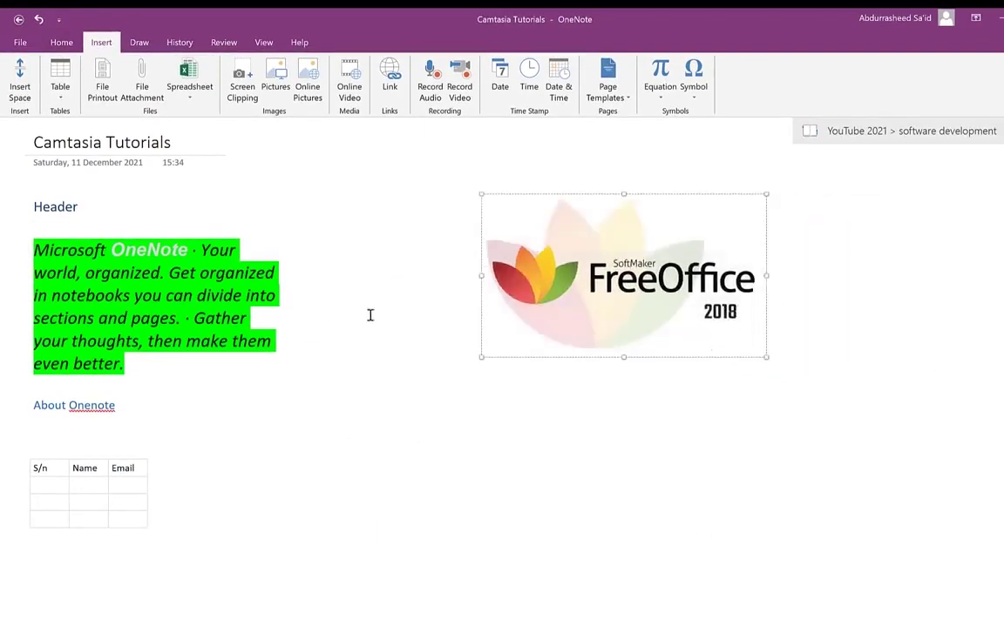
- Search Bing online pictures for 'animals' and insert the red panda and lion photos
{"action": "left_click", "coordinate": [308, 80]}
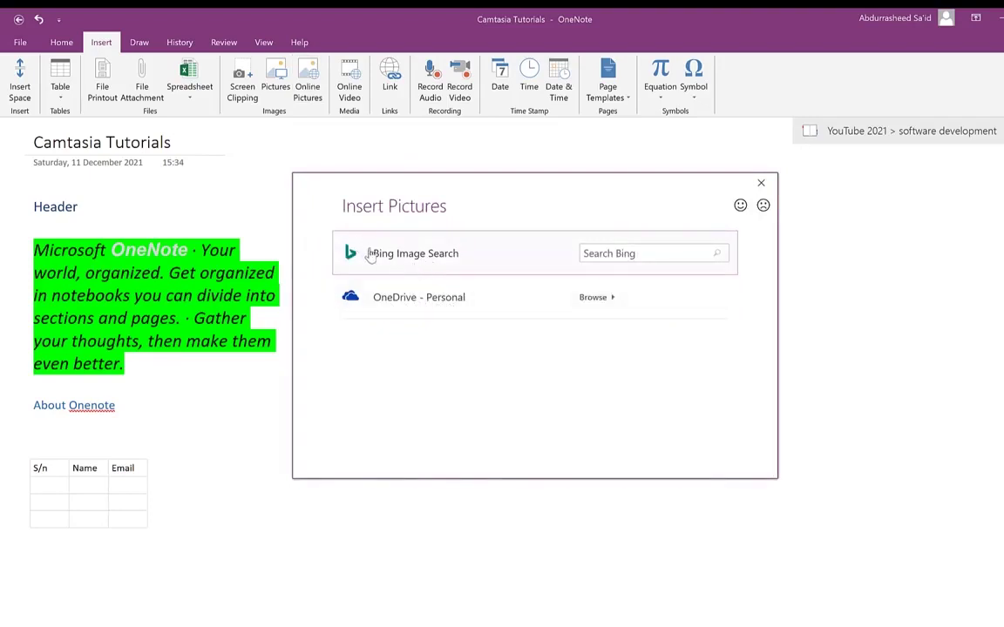
{"action": "left_click", "coordinate": [644, 253]}
{"action": "key", "text": "Return"}
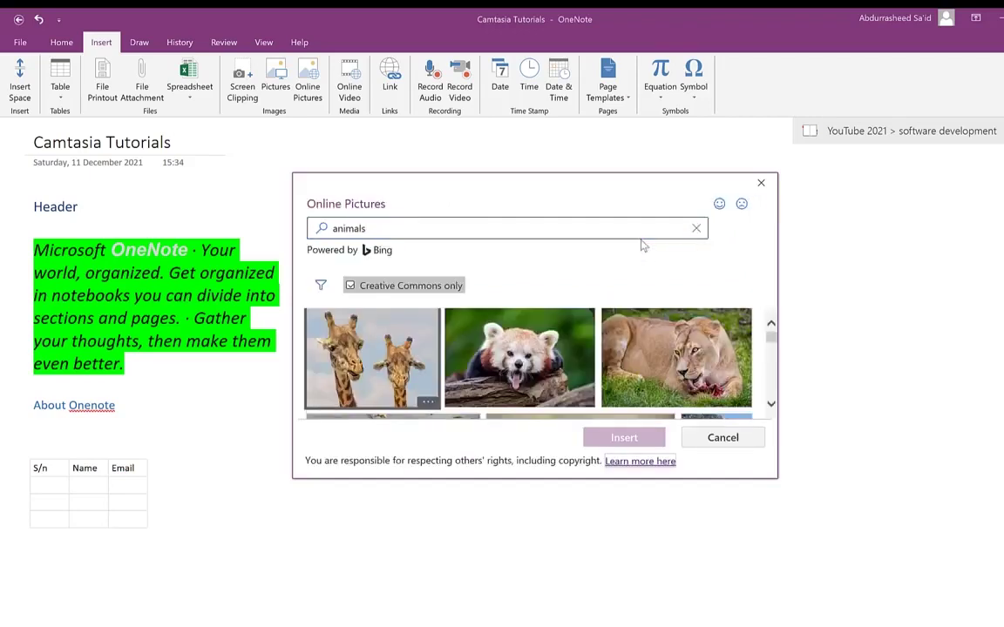
{"action": "left_click", "coordinate": [515, 365]}
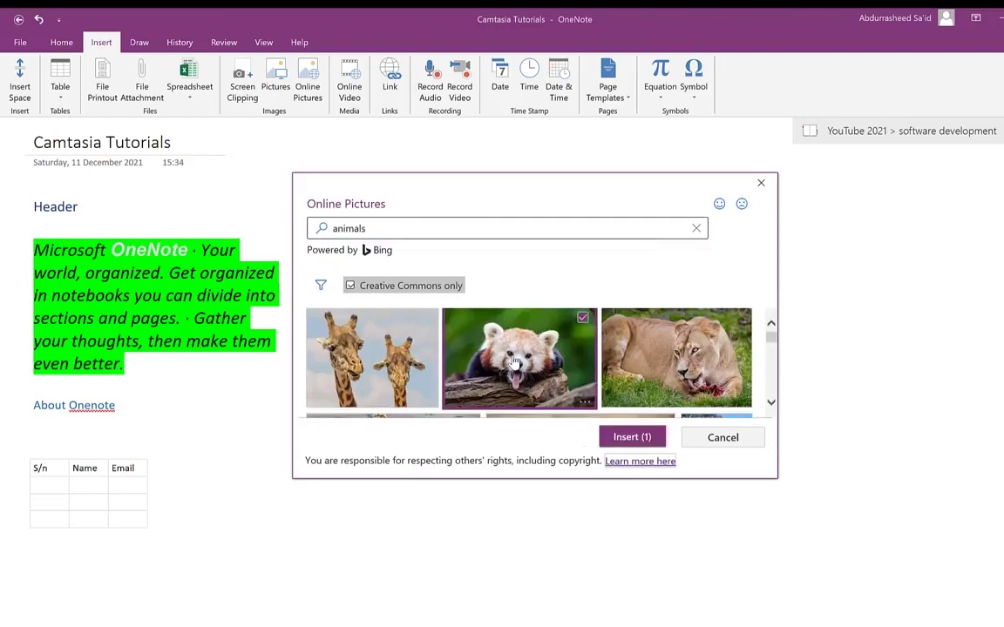
{"action": "left_click", "coordinate": [671, 373]}
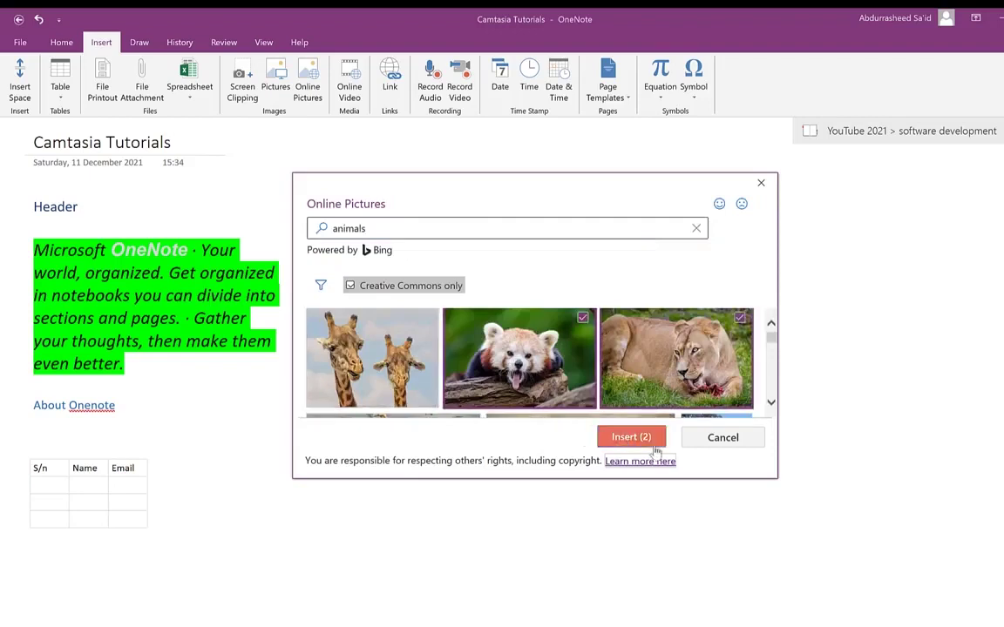
{"action": "left_click", "coordinate": [626, 439]}
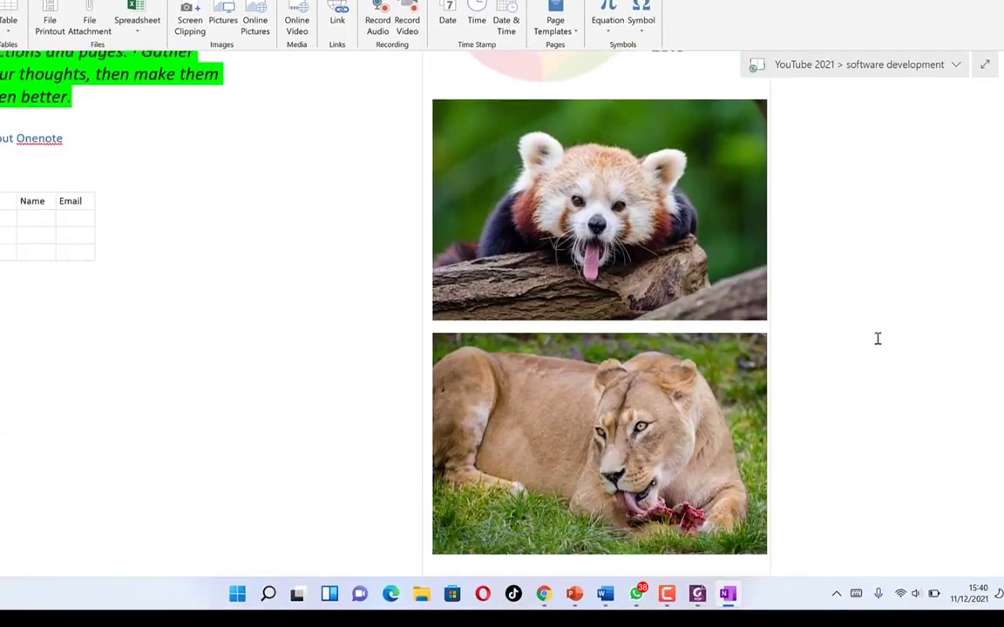
- Cut and paste the lion photo, then move it under the table
{"action": "left_click", "coordinate": [603, 432]}
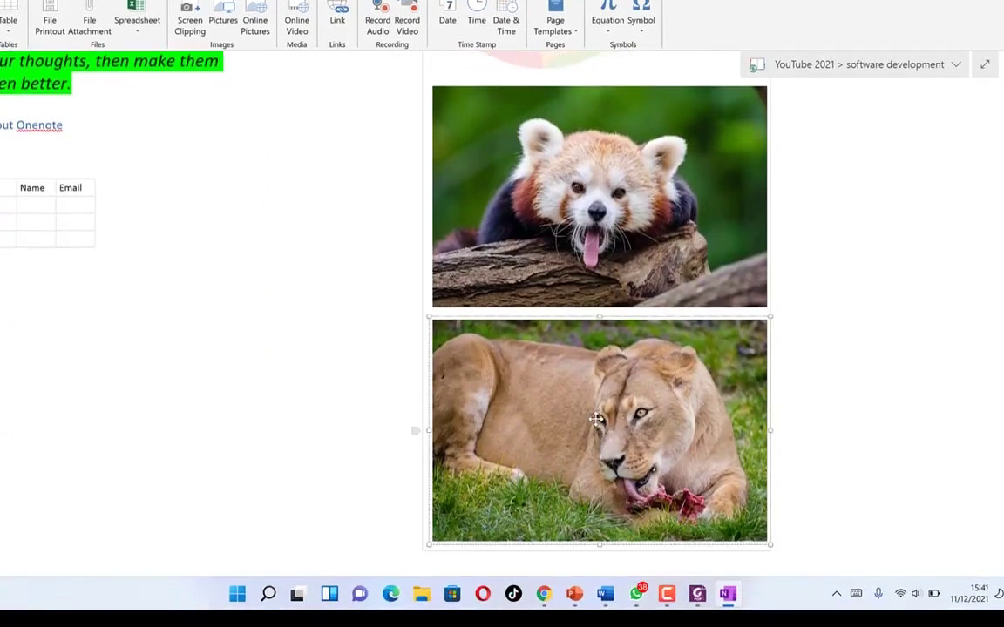
{"action": "key", "text": "Delete"}
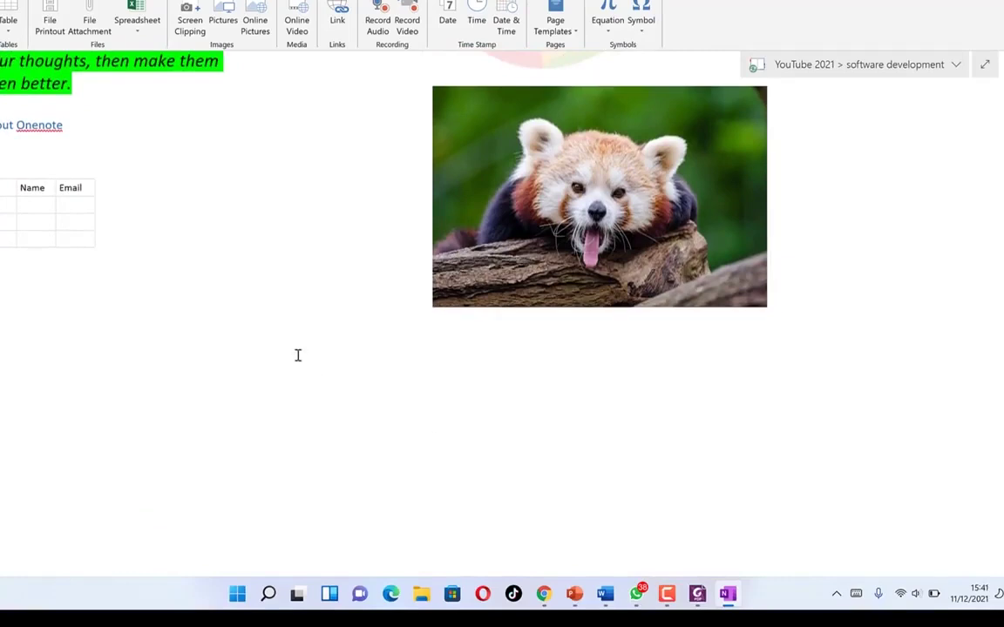
{"action": "key", "text": "ctrl+v"}
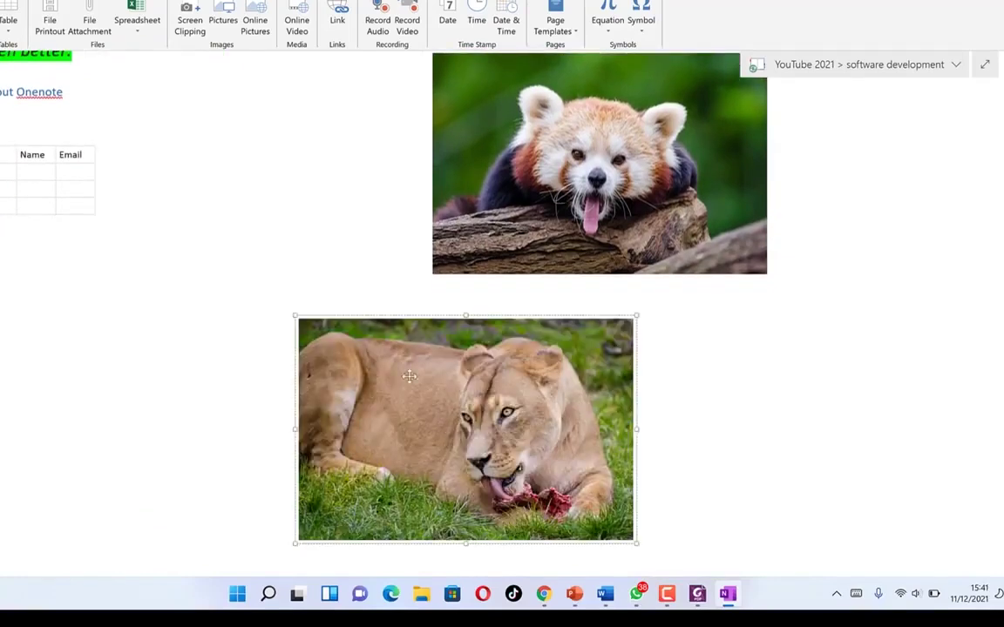
{"action": "left_click", "coordinate": [436, 166]}
{"action": "left_click_drag", "start_coordinate": [459, 430], "coordinate": [52, 303]}
- Move the red panda photo below the FreeOffice logo and shrink it
{"action": "scroll", "coordinate": [649, 281], "scroll_direction": "up", "scroll_amount": 3}
{"action": "scroll", "coordinate": [649, 282], "scroll_direction": "up", "scroll_amount": 1}
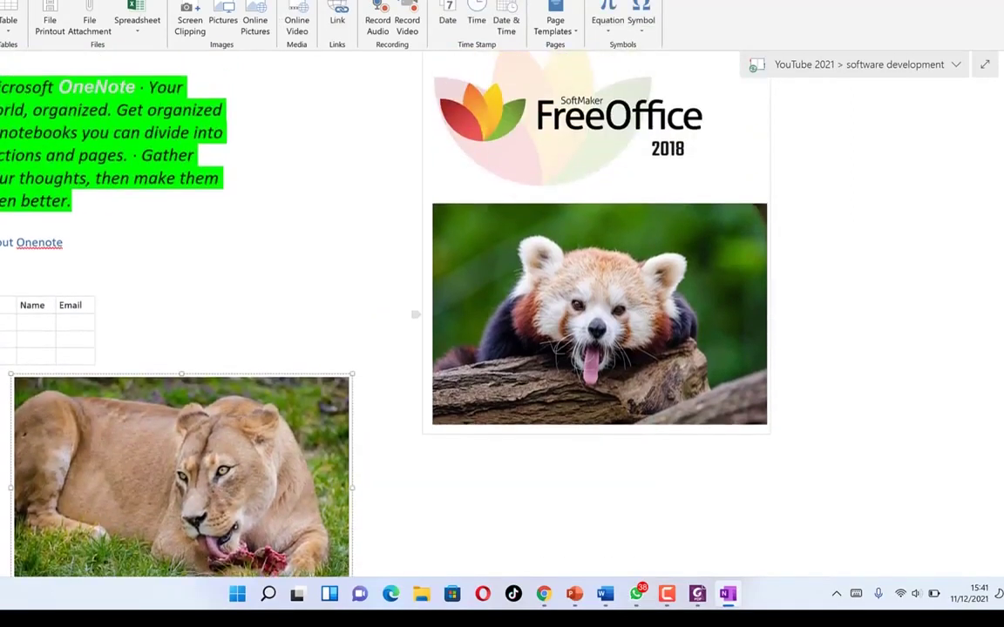
{"action": "left_click", "coordinate": [630, 350]}
{"action": "left_click_drag", "start_coordinate": [635, 418], "coordinate": [629, 522]}
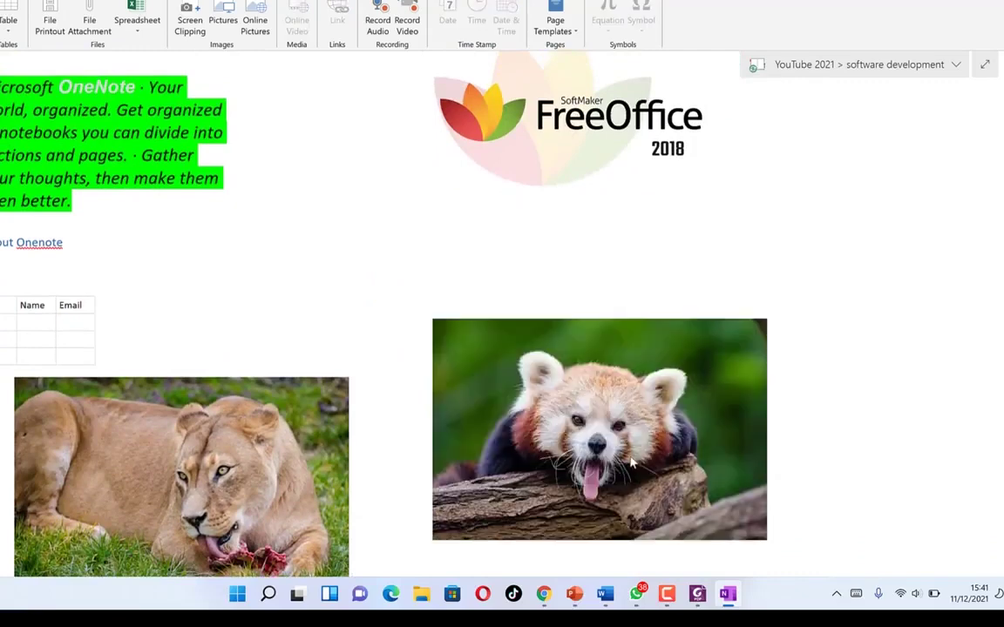
{"action": "left_click_drag", "start_coordinate": [627, 420], "coordinate": [610, 405]}
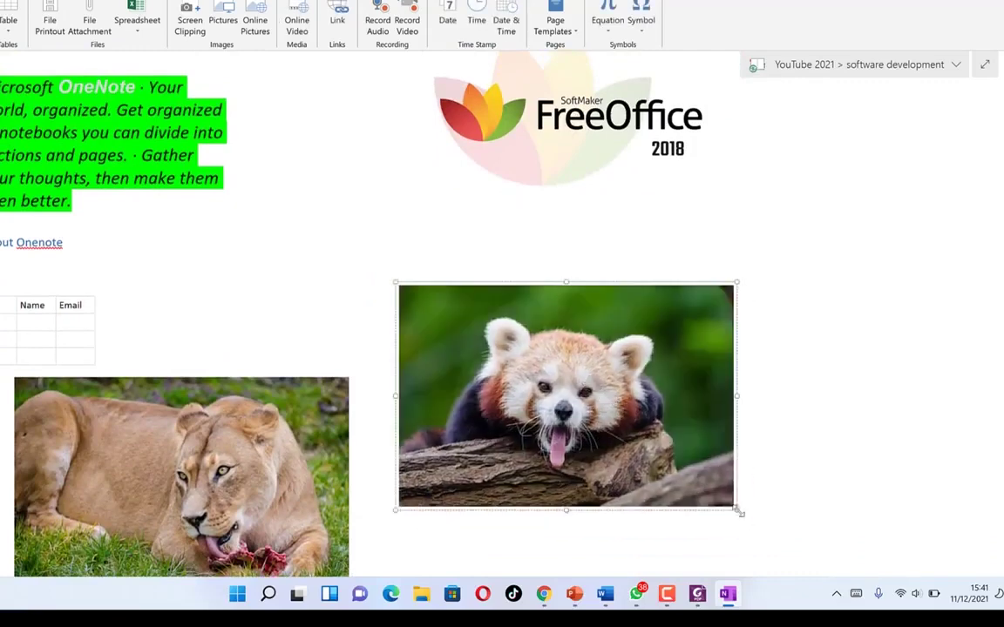
{"action": "left_click_drag", "start_coordinate": [734, 511], "coordinate": [631, 440]}
- Shrink the lion photo and place it left of the red panda
{"action": "left_click", "coordinate": [297, 413]}
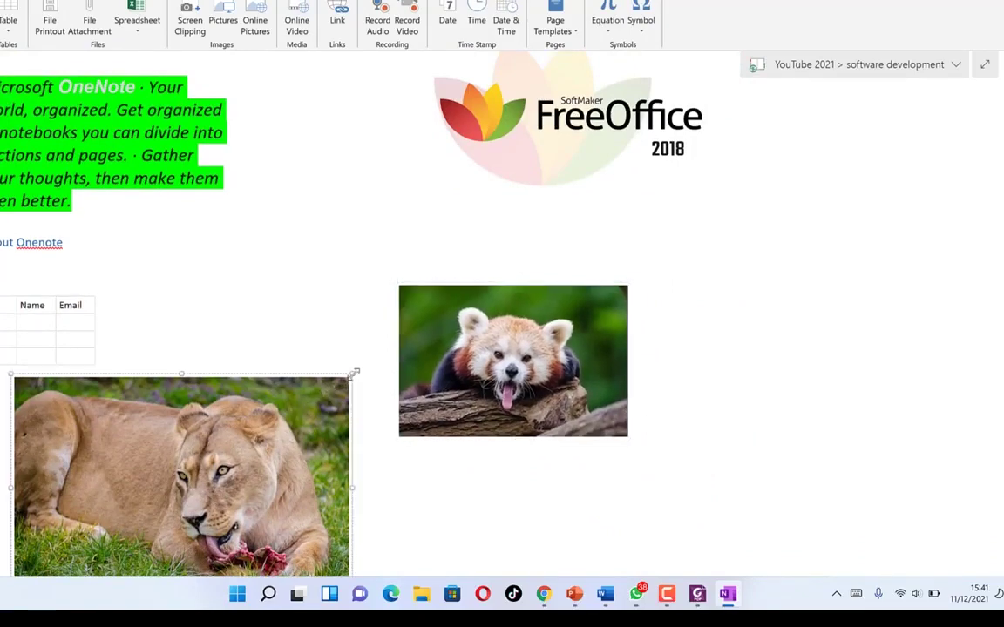
{"action": "left_click_drag", "start_coordinate": [305, 415], "coordinate": [181, 494]}
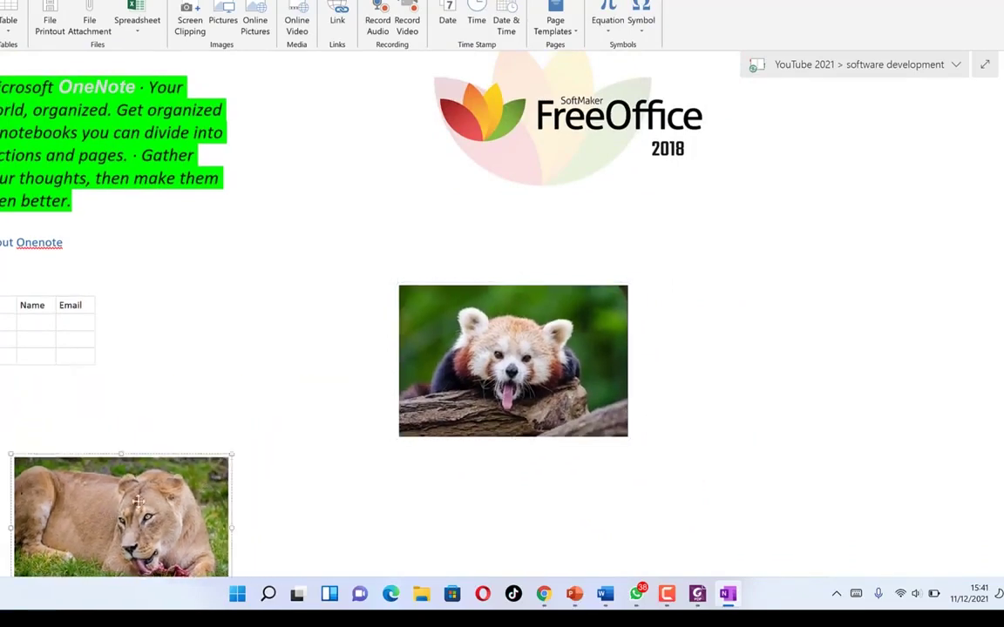
{"action": "left_click_drag", "start_coordinate": [289, 301], "coordinate": [295, 323]}
{"action": "scroll", "coordinate": [512, 326], "scroll_direction": "up", "scroll_amount": 2}
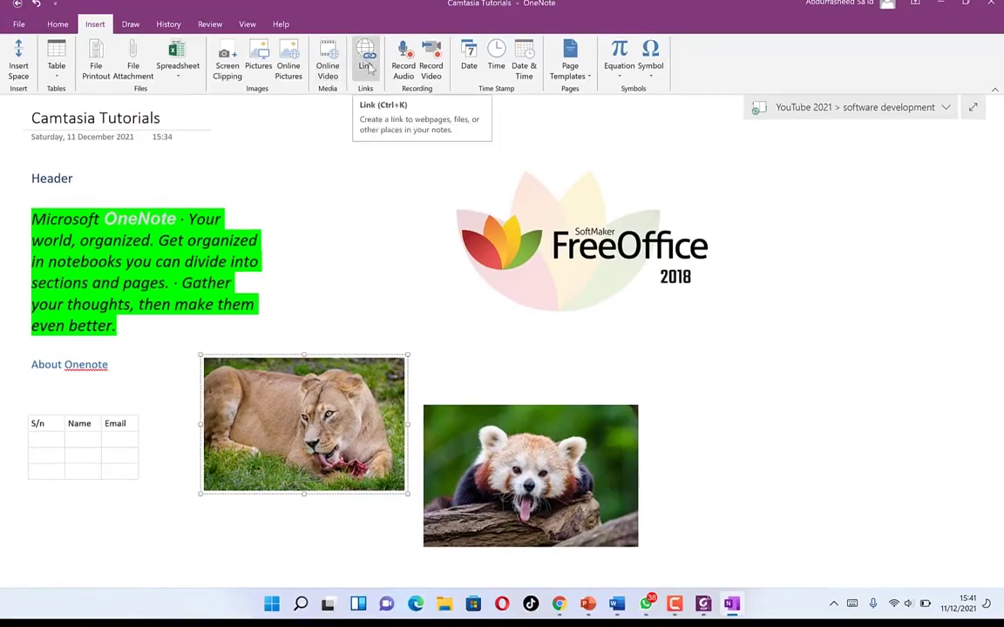
{"action": "left_click", "coordinate": [369, 53]}
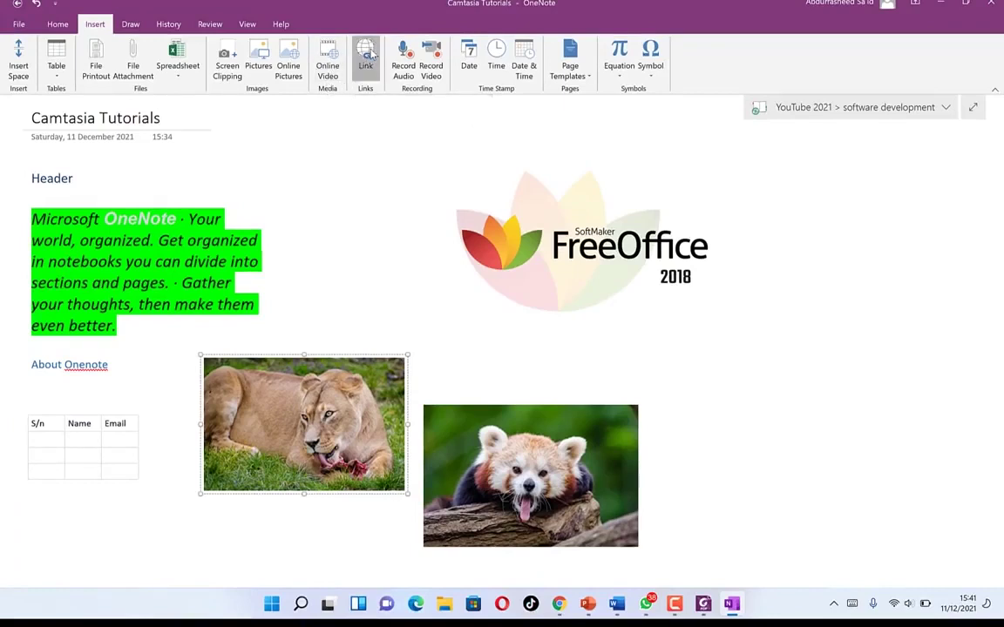
{"action": "key", "text": "Escape"}
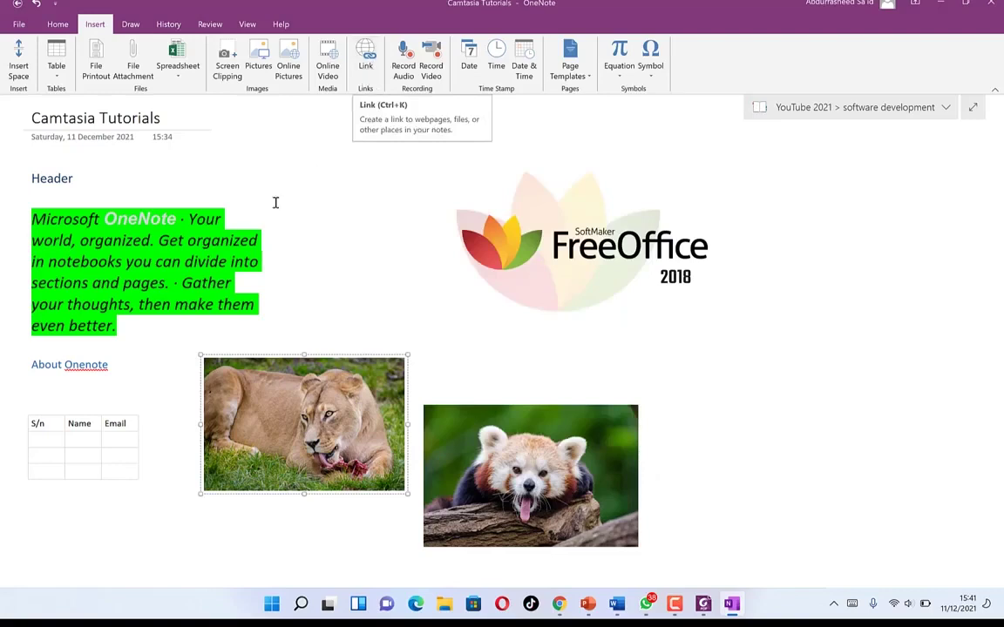
{"action": "left_click", "coordinate": [175, 257]}
{"action": "left_click", "coordinate": [453, 217]}
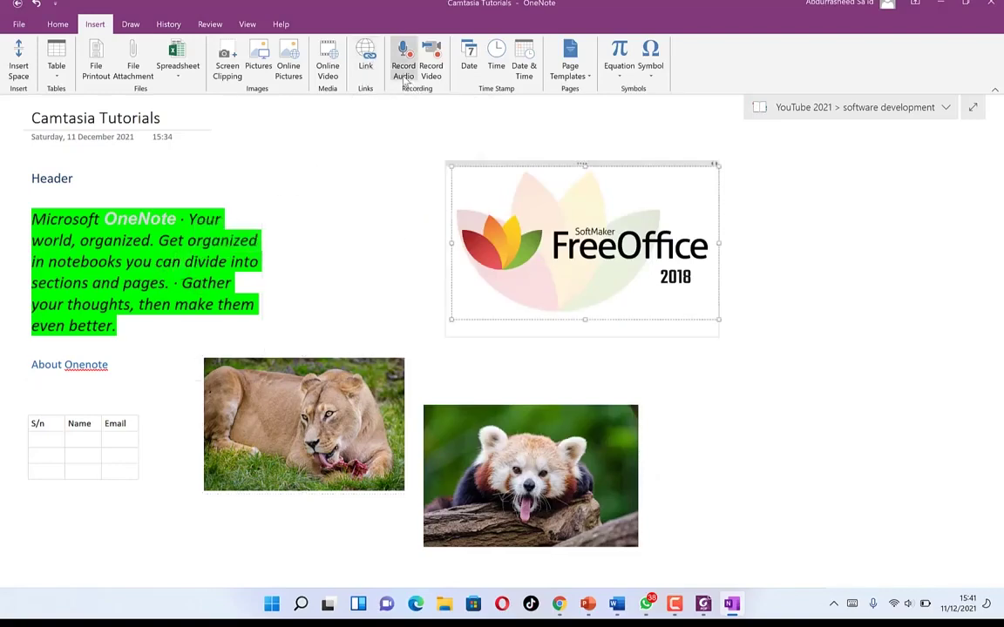
{"action": "left_click", "coordinate": [573, 148]}
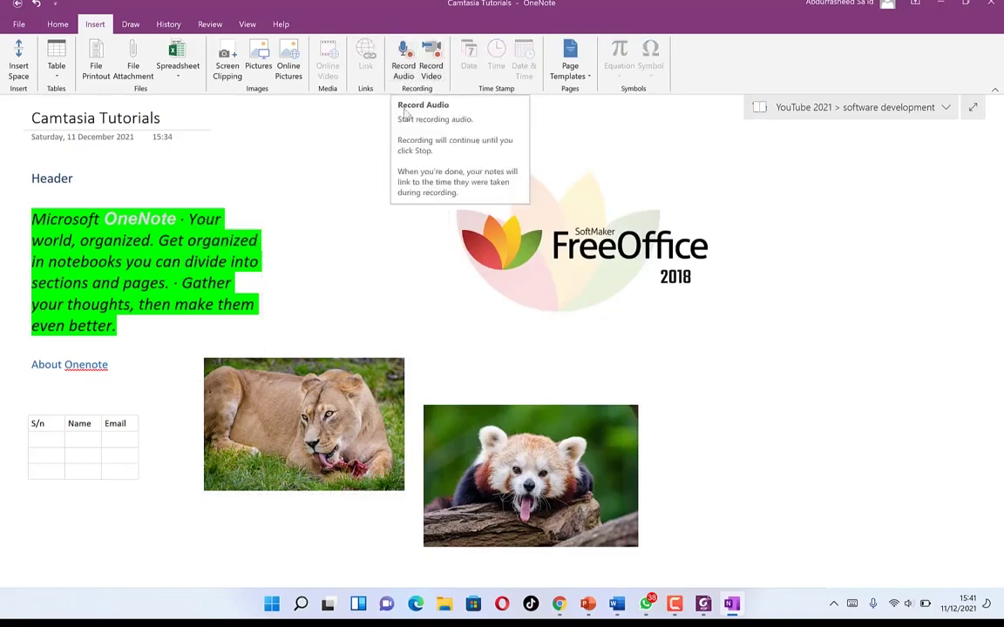
- Record a short audio clip, then play, pause and stop its playback
{"action": "left_click", "coordinate": [404, 54]}
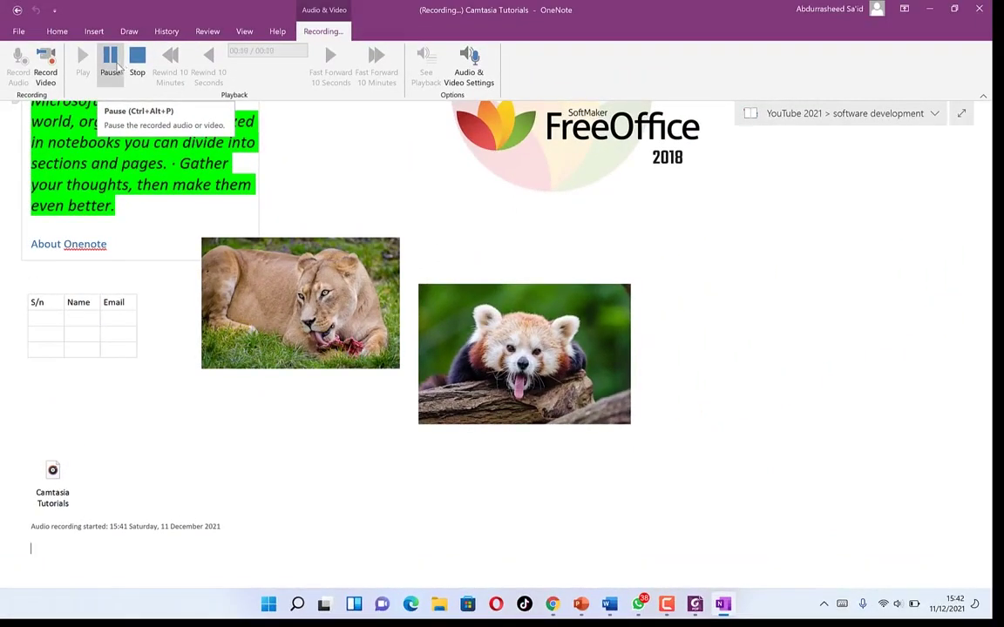
{"action": "left_click", "coordinate": [137, 59]}
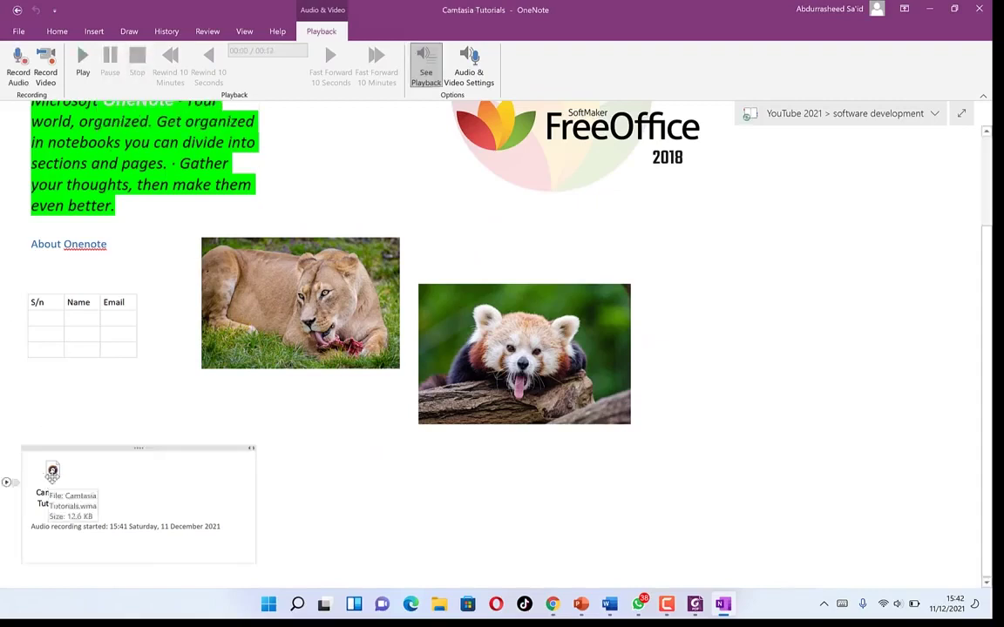
{"action": "left_click", "coordinate": [51, 473]}
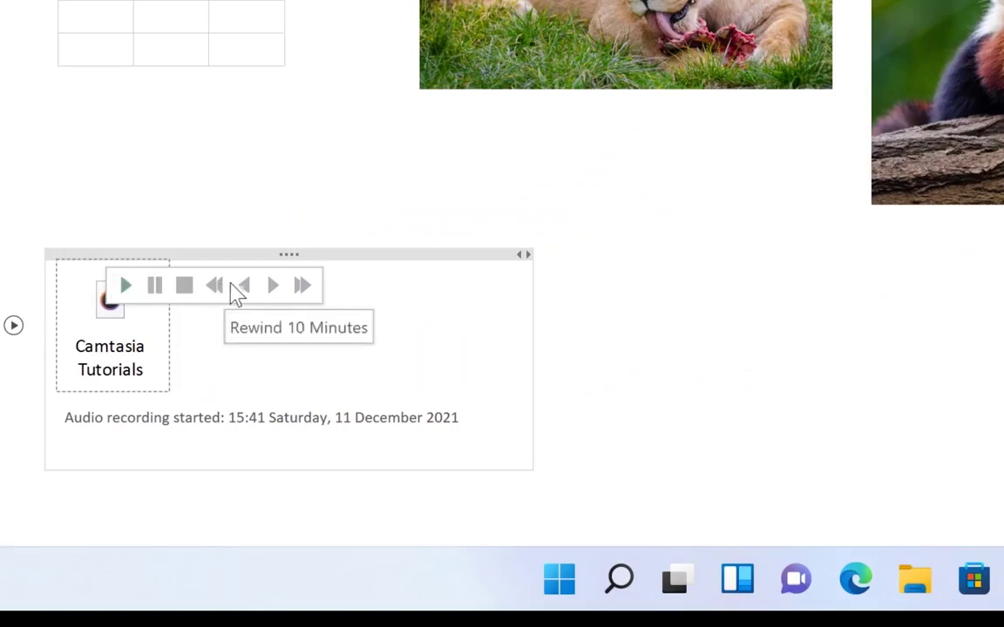
{"action": "left_click", "coordinate": [131, 291]}
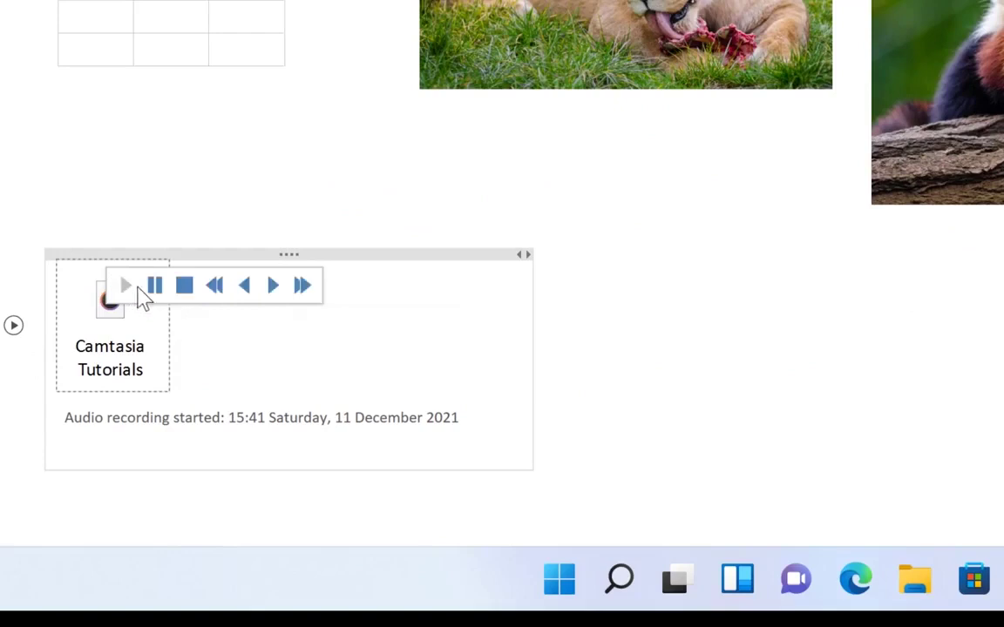
{"action": "left_click", "coordinate": [157, 290]}
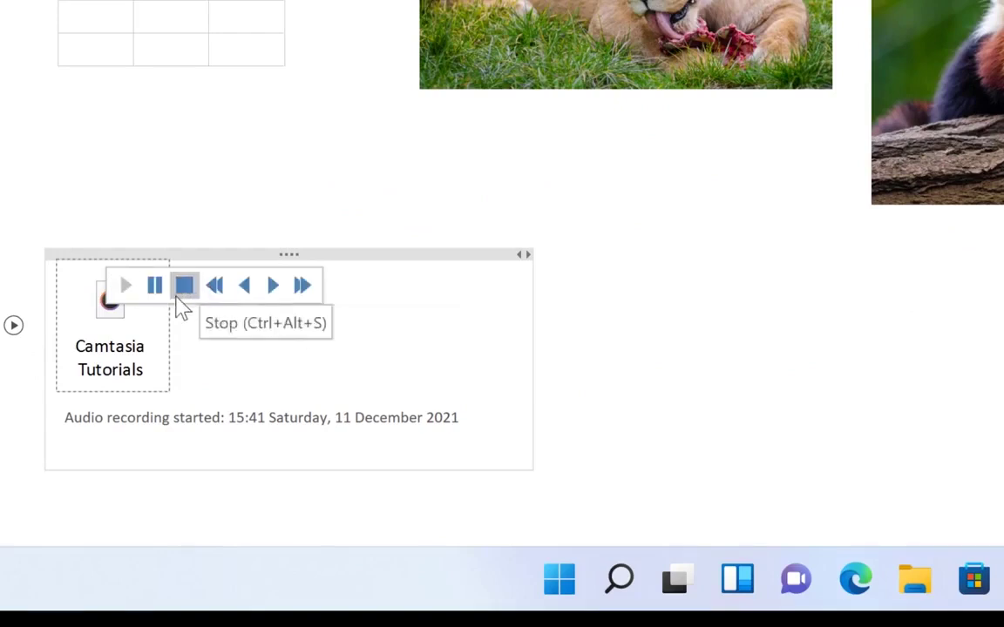
{"action": "left_click", "coordinate": [179, 294]}
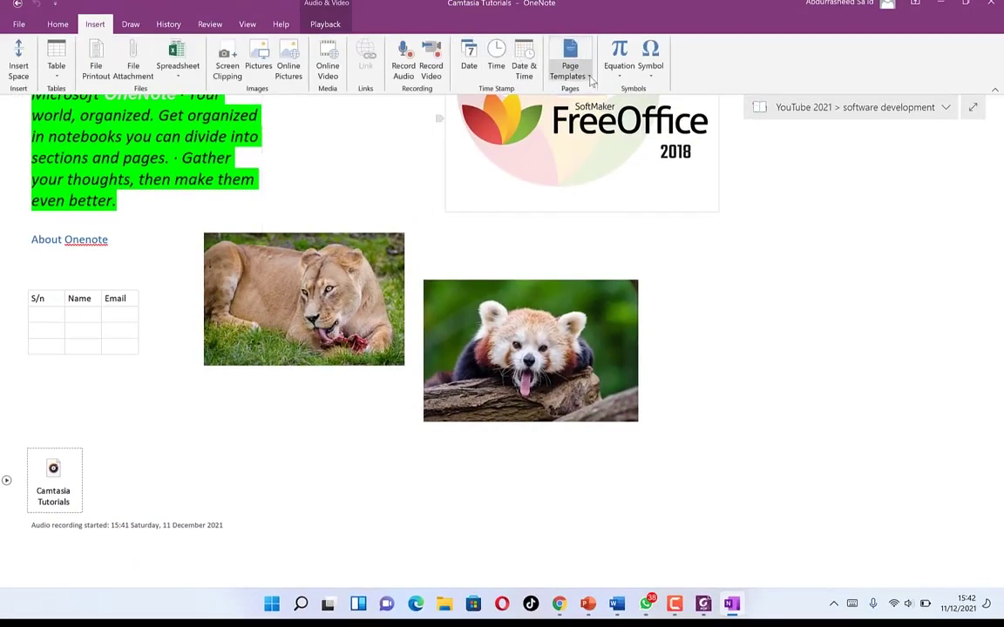
- Insert the preset Fourier Series equation under the recording
{"action": "left_click", "coordinate": [588, 79]}
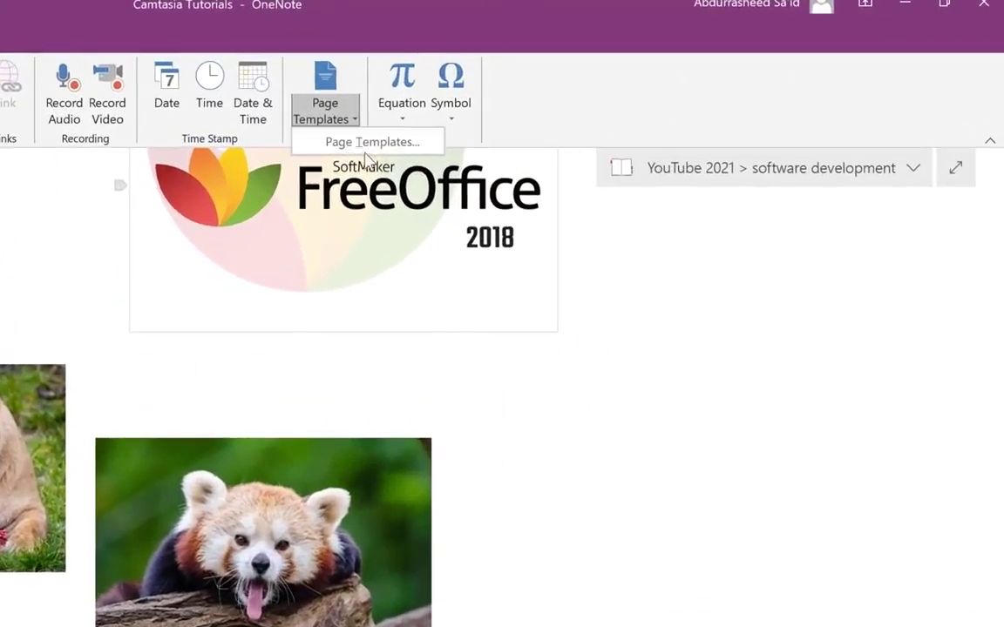
{"action": "left_click", "coordinate": [409, 124]}
{"action": "left_click", "coordinate": [402, 118]}
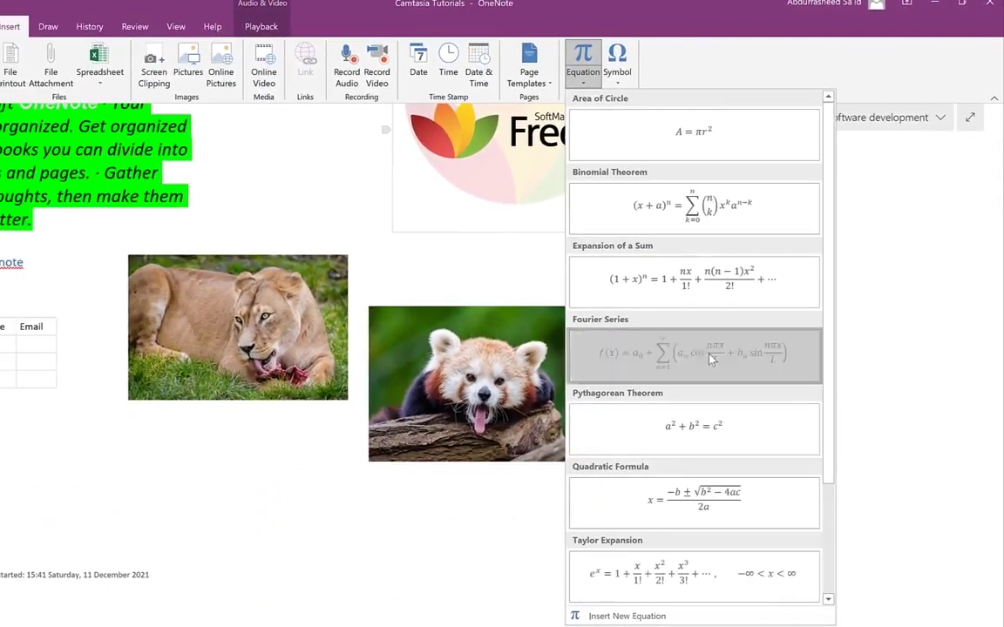
{"action": "left_click", "coordinate": [709, 341]}
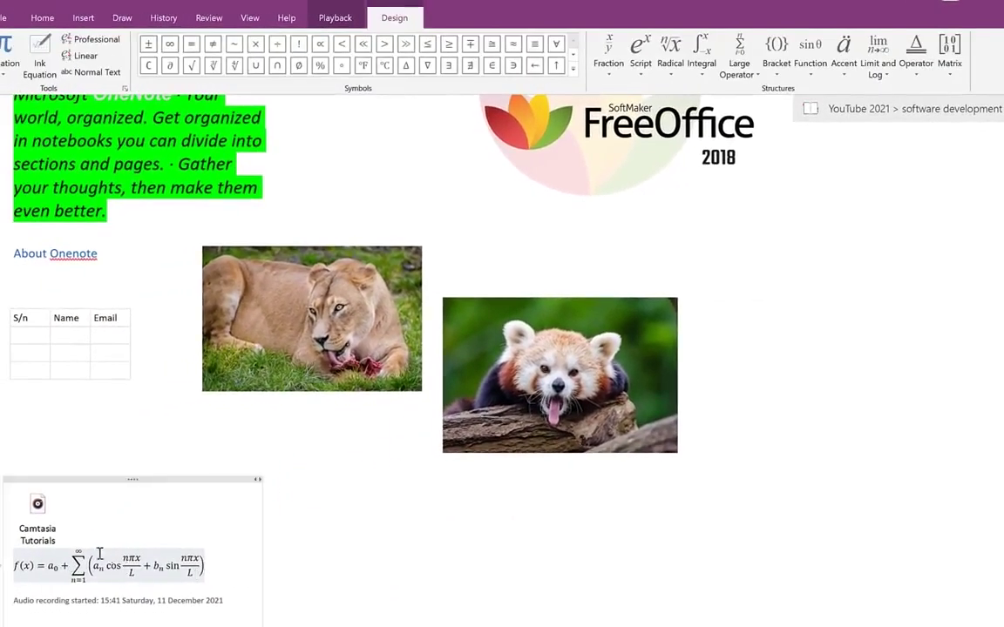
{"action": "left_click", "coordinate": [380, 522]}
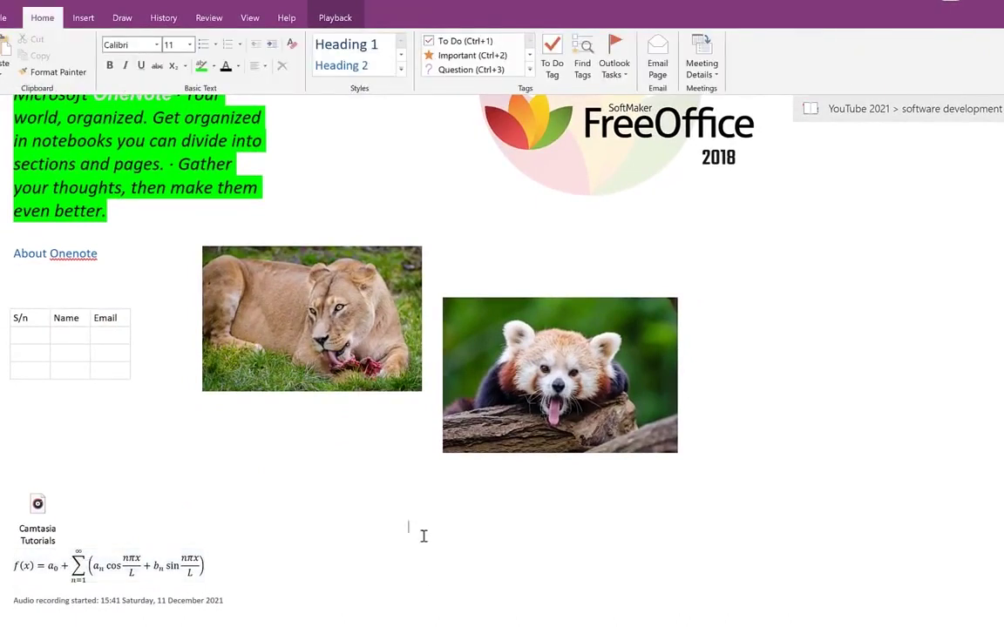
- Insert the preset Taylor Expansion equation beside it and leave equation editing
{"action": "left_click", "coordinate": [84, 17]}
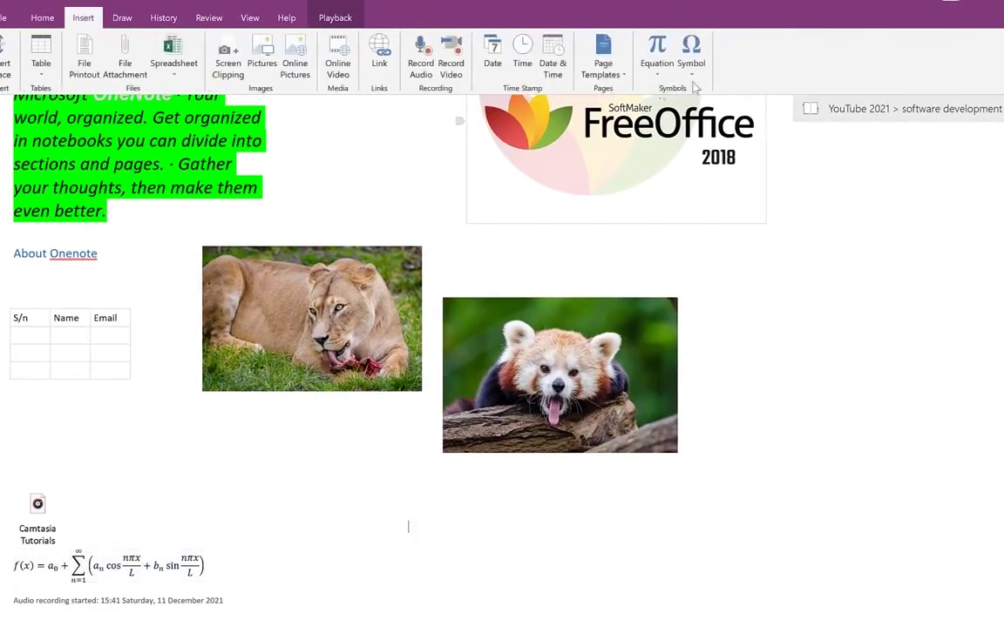
{"action": "left_click", "coordinate": [657, 65]}
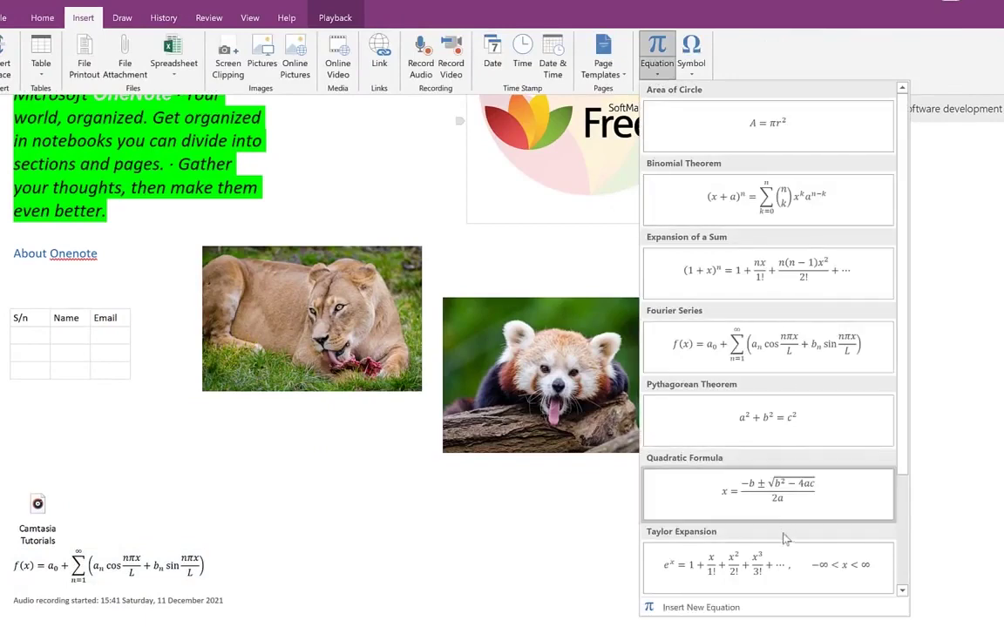
{"action": "left_click", "coordinate": [773, 571]}
{"action": "left_click", "coordinate": [755, 547]}
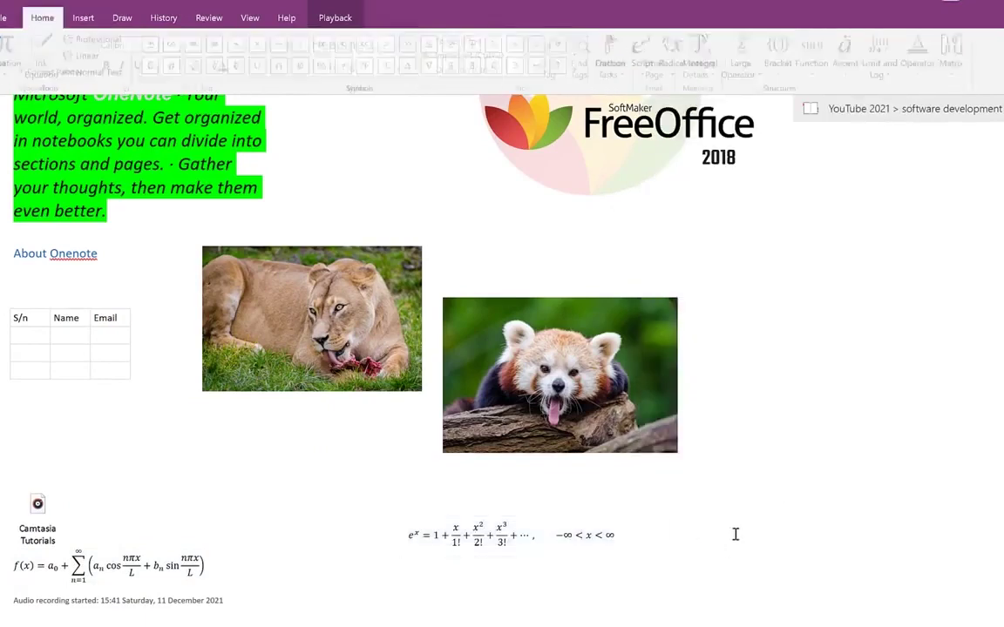
{"action": "left_click", "coordinate": [504, 521]}
{"action": "left_click", "coordinate": [768, 508]}
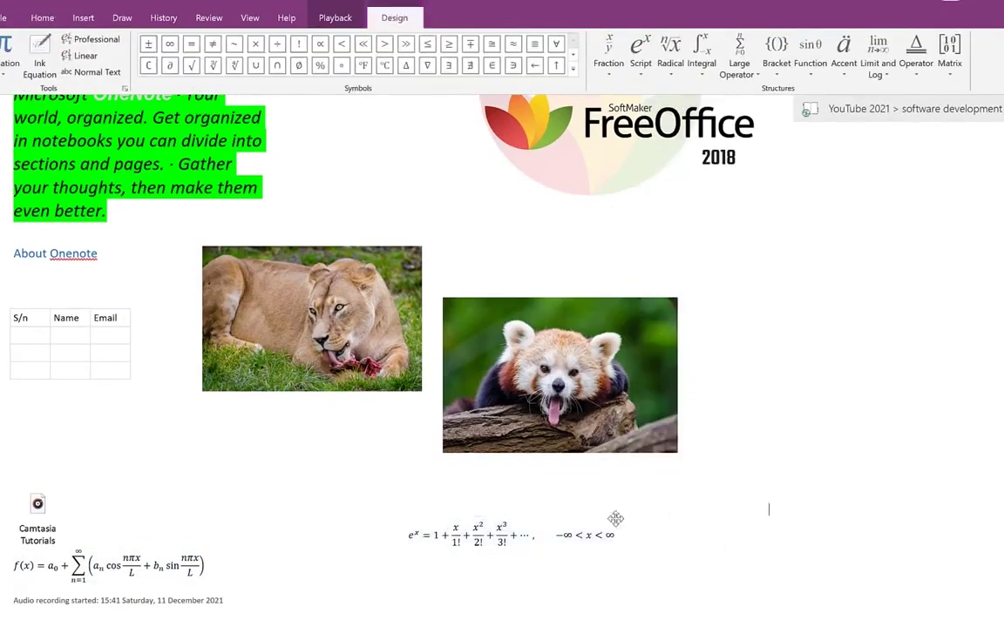
{"action": "scroll", "coordinate": [420, 205], "scroll_direction": "up", "scroll_amount": 1}
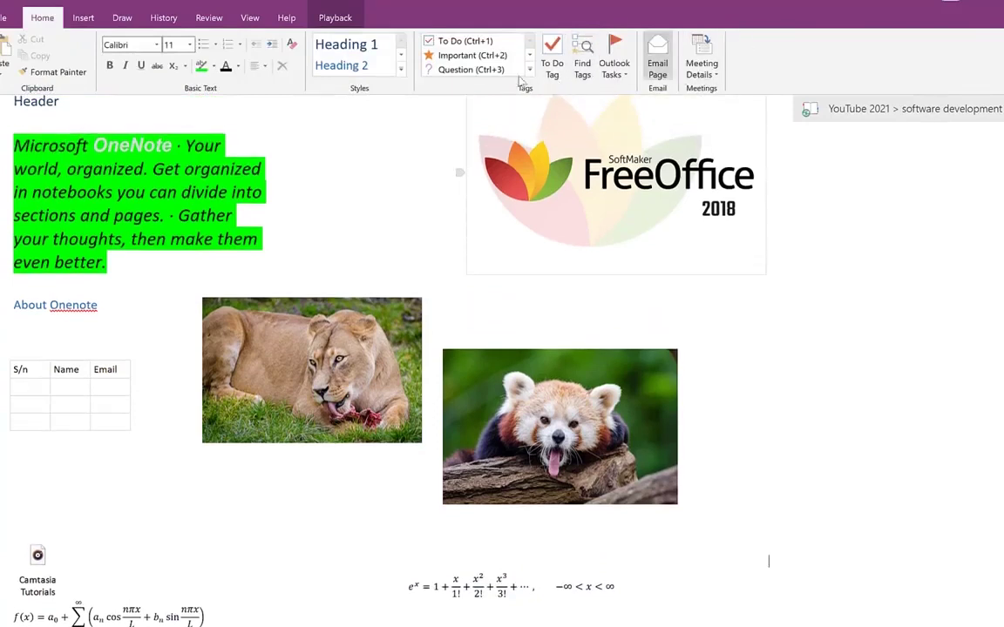
- Insert the ĥ symbol via More Symbols, then switch to the Draw tab
{"action": "left_click", "coordinate": [77, 21]}
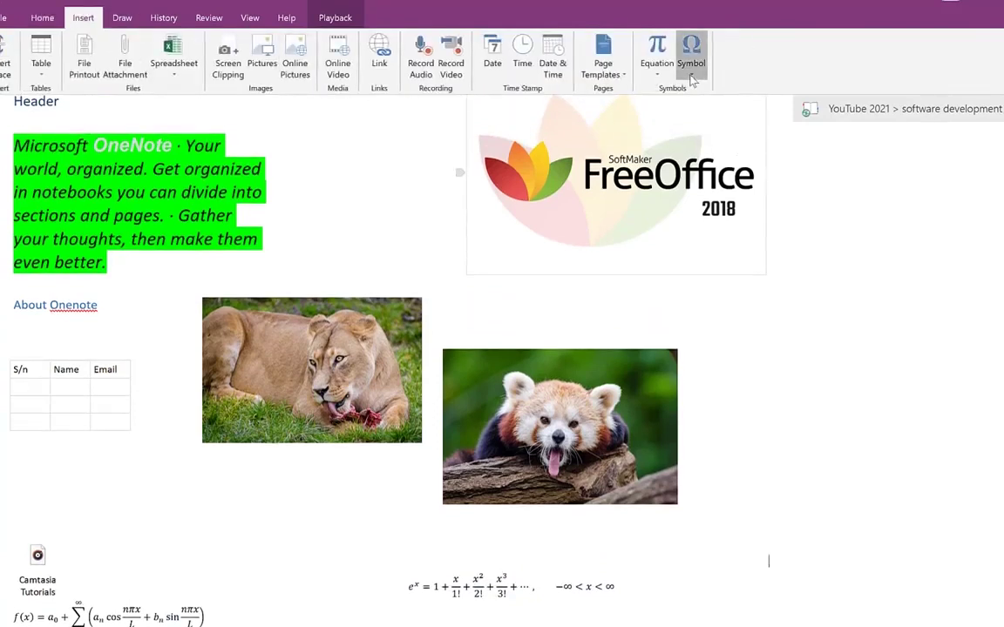
{"action": "left_click", "coordinate": [691, 54]}
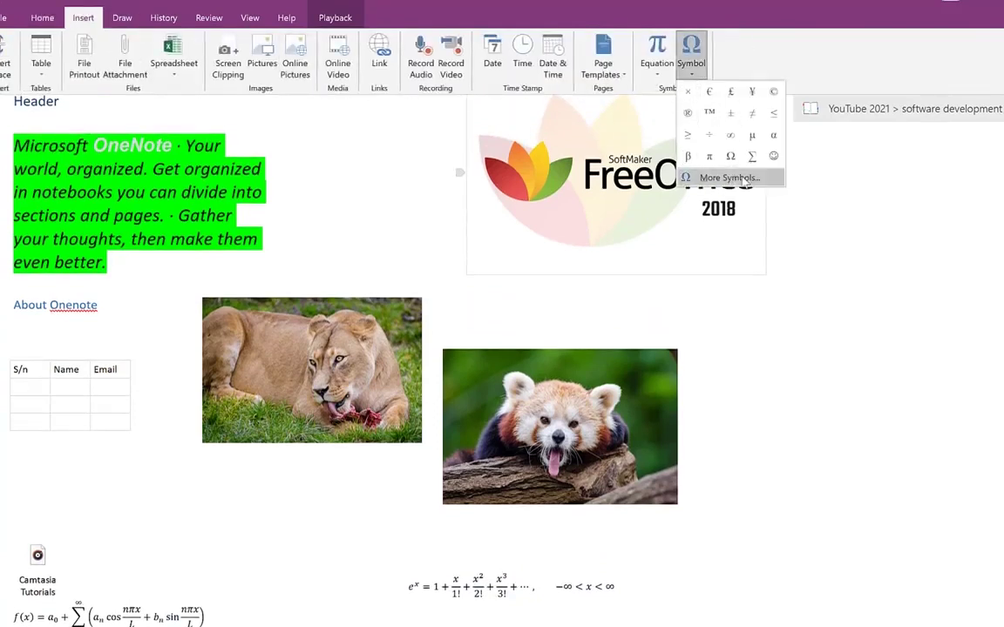
{"action": "left_click", "coordinate": [724, 178]}
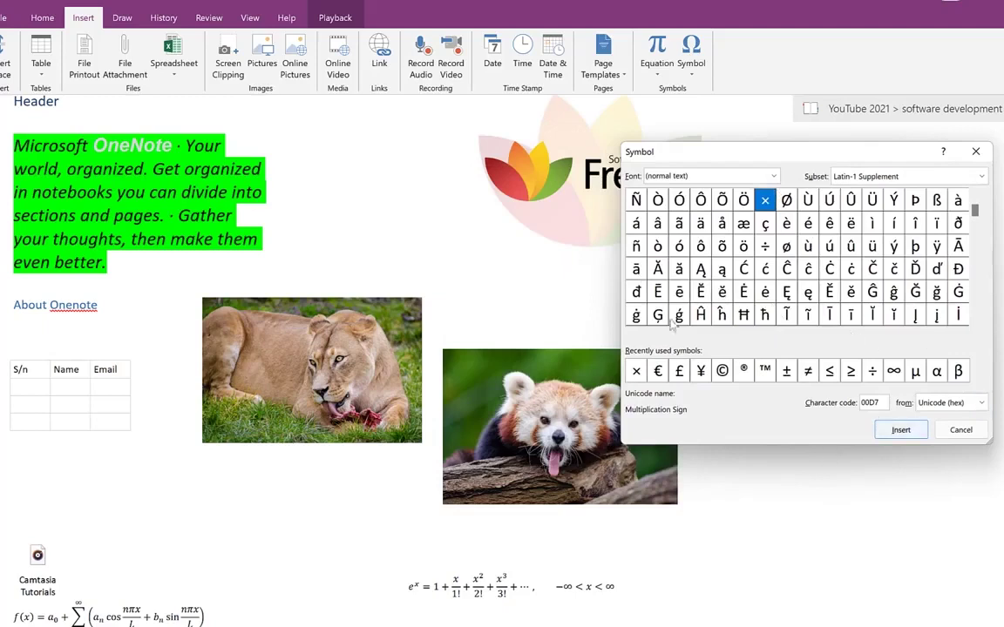
{"action": "left_click", "coordinate": [722, 314]}
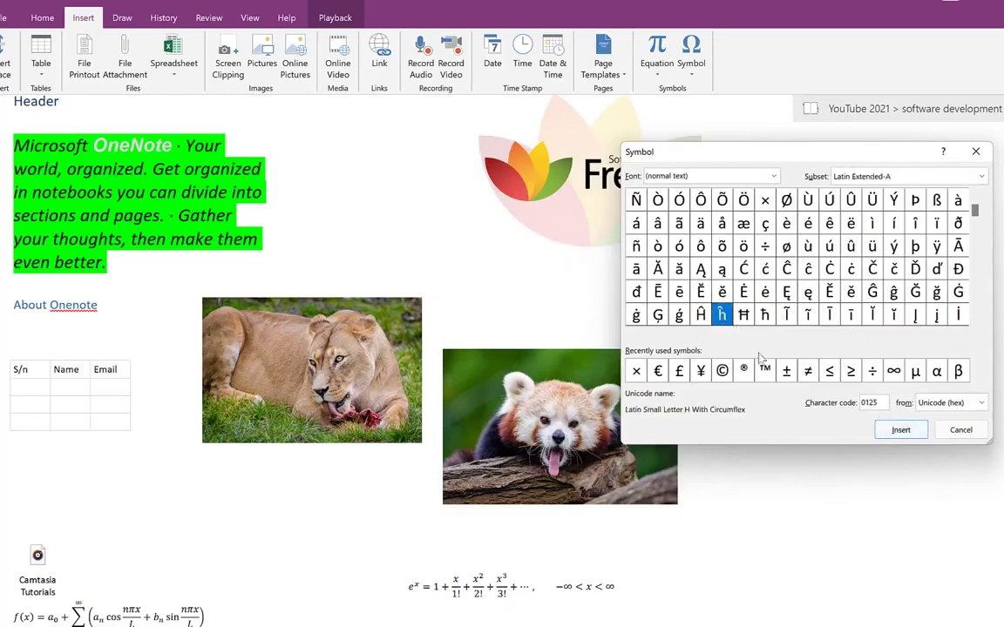
{"action": "left_click", "coordinate": [897, 431]}
{"action": "left_click", "coordinate": [768, 558]}
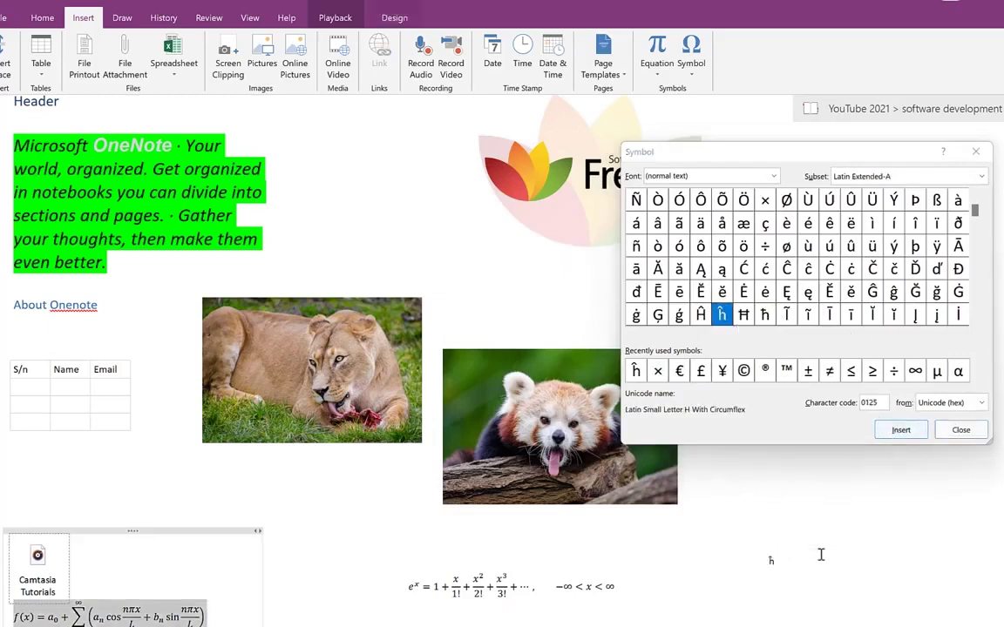
{"action": "left_click", "coordinate": [975, 152]}
{"action": "left_click", "coordinate": [124, 16]}
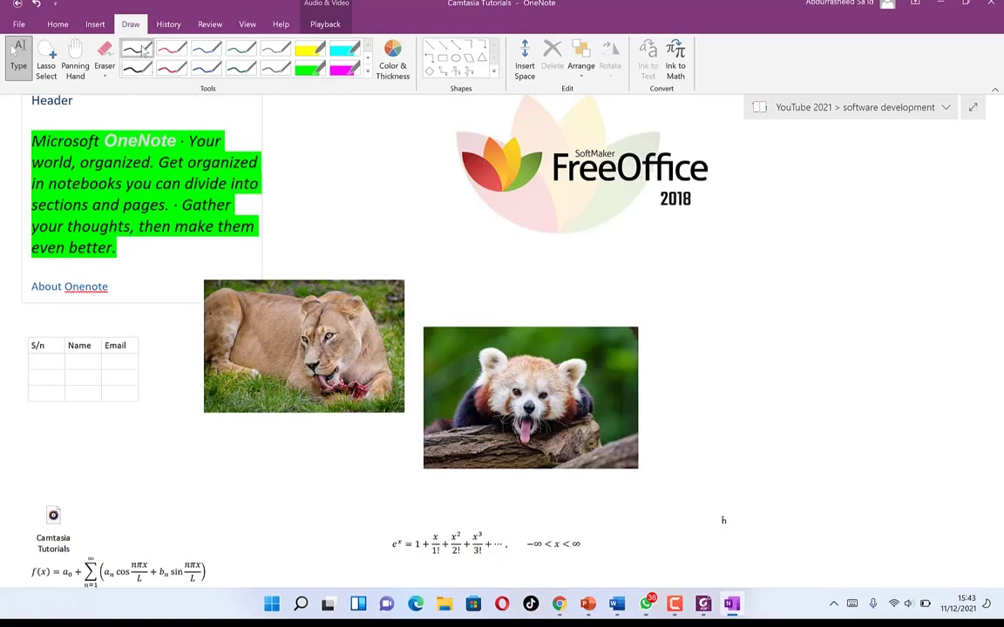
- With the red pen, handwrite a 5 and start an x right of the FreeOffice logo
{"action": "left_click", "coordinate": [138, 50]}
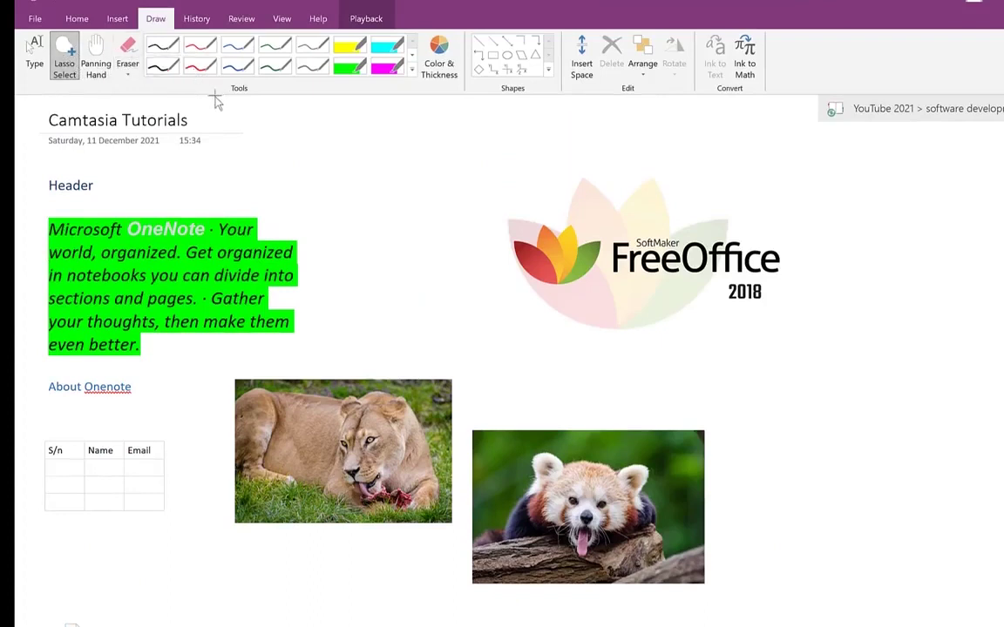
{"action": "left_click", "coordinate": [201, 50]}
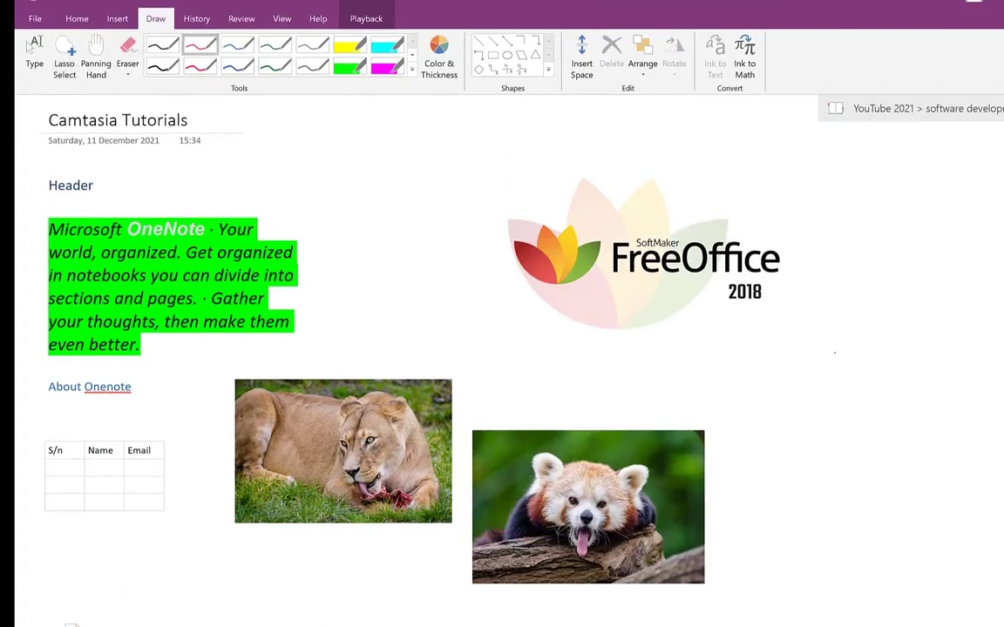
{"action": "left_click_drag", "start_coordinate": [837, 305], "coordinate": [884, 302]}
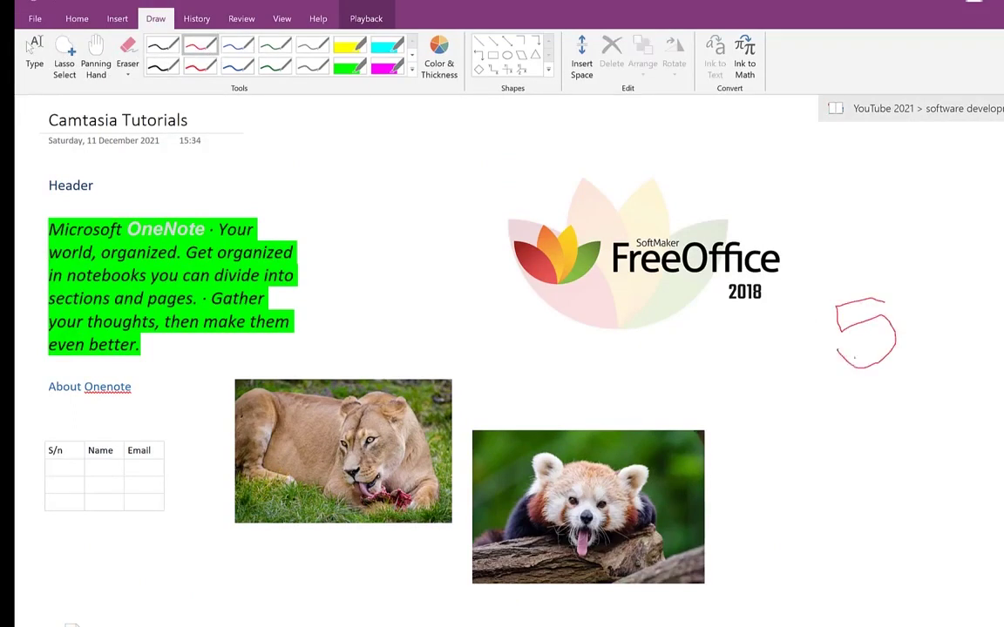
{"action": "left_click_drag", "start_coordinate": [945, 336], "coordinate": [958, 350]}
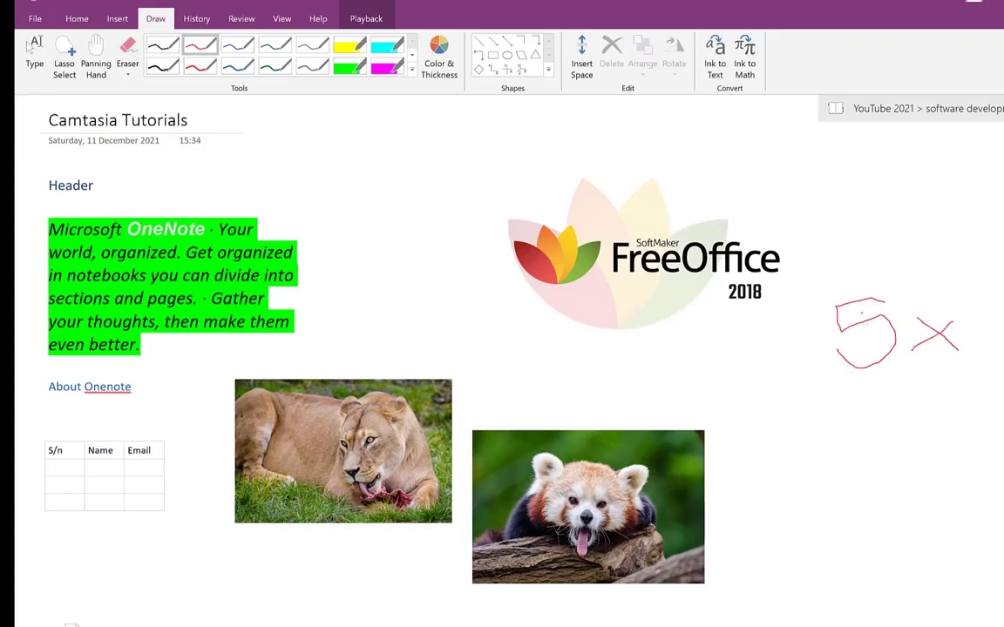
- Lasso-select both strokes of the handwritten red 5x ink
{"action": "left_click", "coordinate": [714, 68]}
{"action": "left_click", "coordinate": [64, 57]}
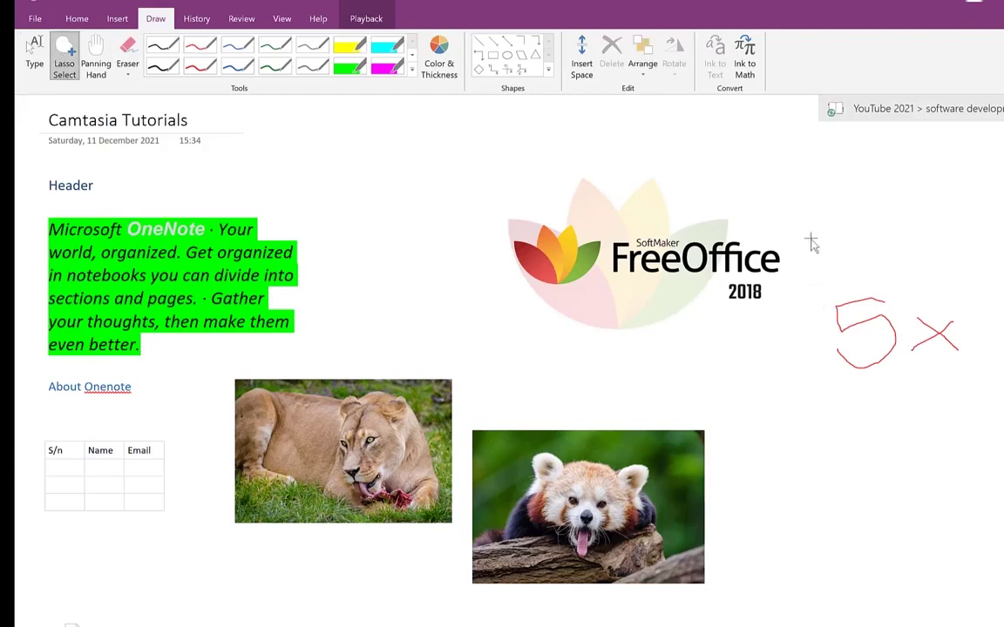
{"action": "mouse_move", "coordinate": [811, 245]}
{"action": "left_mouse_down"}
{"action": "mouse_move", "coordinate": [858, 275]}
{"action": "mouse_move", "coordinate": [876, 458]}
{"action": "mouse_move", "coordinate": [795, 347]}
{"action": "mouse_move", "coordinate": [789, 296]}
{"action": "left_mouse_up"}
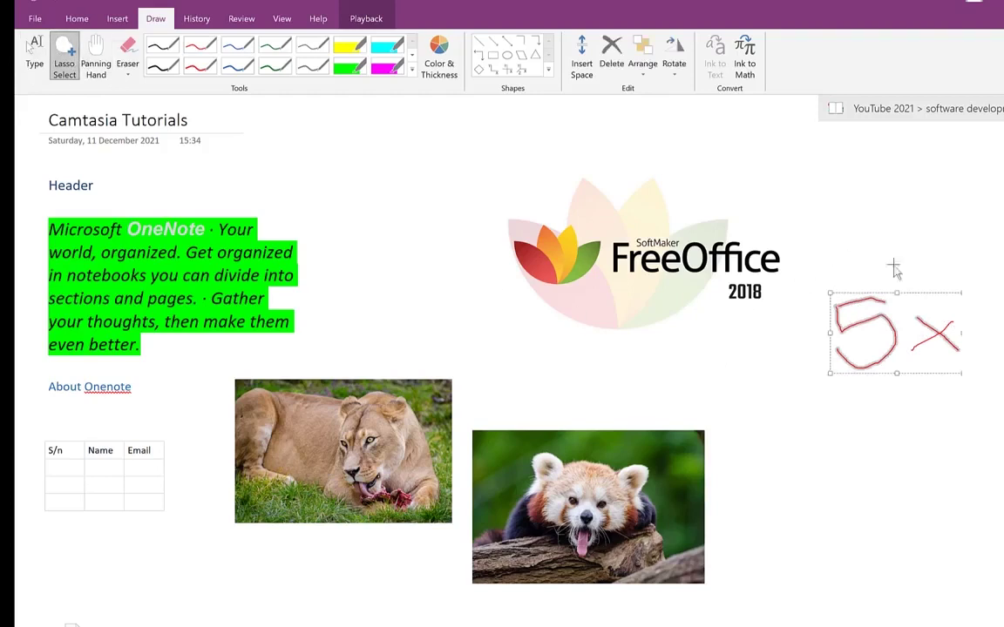
{"action": "mouse_move", "coordinate": [893, 270]}
{"action": "left_mouse_down"}
{"action": "mouse_move", "coordinate": [976, 441]}
{"action": "mouse_move", "coordinate": [940, 413]}
{"action": "left_mouse_up"}
{"action": "mouse_move", "coordinate": [819, 220]}
{"action": "left_mouse_down"}
{"action": "mouse_move", "coordinate": [993, 291]}
{"action": "mouse_move", "coordinate": [880, 436]}
{"action": "mouse_move", "coordinate": [780, 370]}
{"action": "mouse_move", "coordinate": [823, 349]}
{"action": "left_mouse_up"}
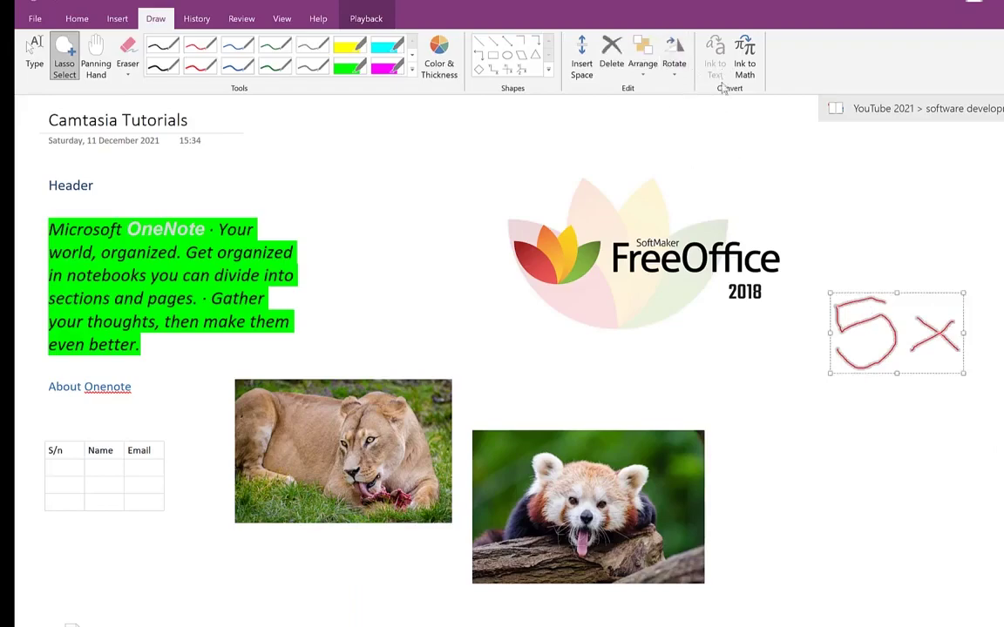
- Convert the selected ink with Ink to Math and insert the recognised 5x equation
{"action": "left_click", "coordinate": [755, 79]}
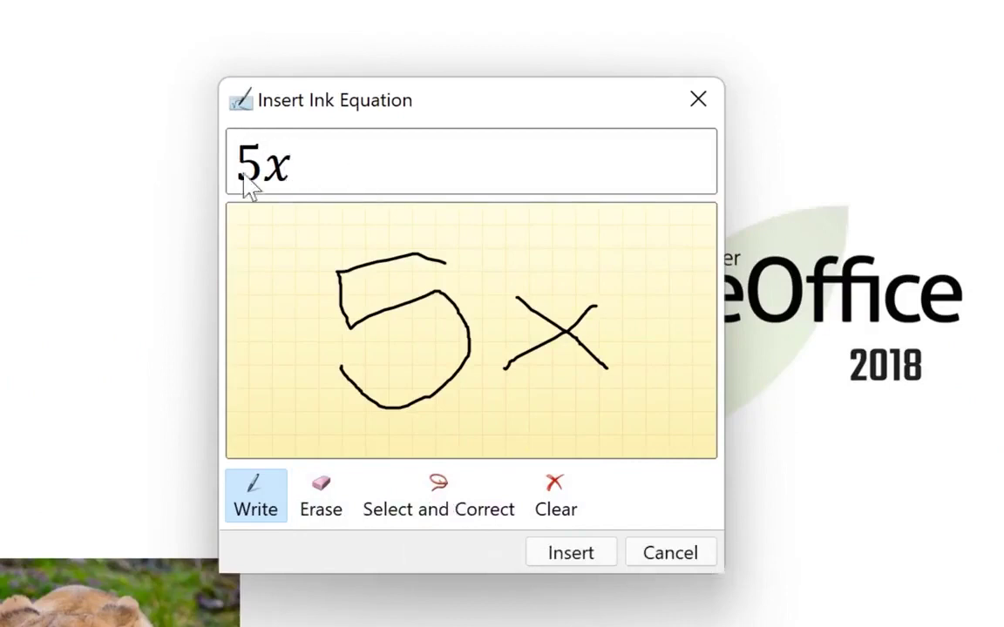
{"action": "left_click", "coordinate": [580, 557]}
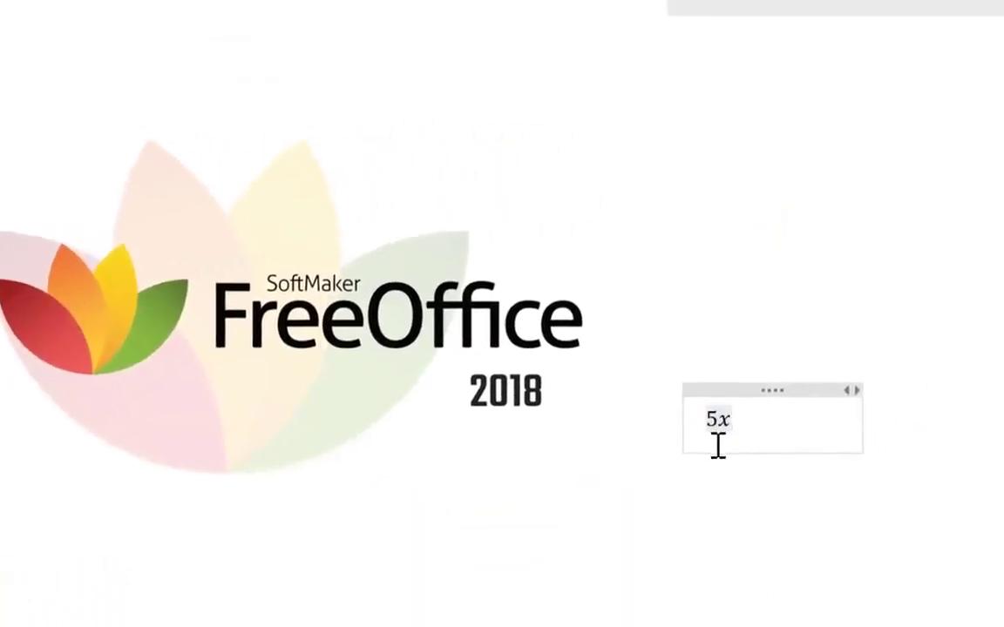
{"action": "left_click", "coordinate": [760, 545]}
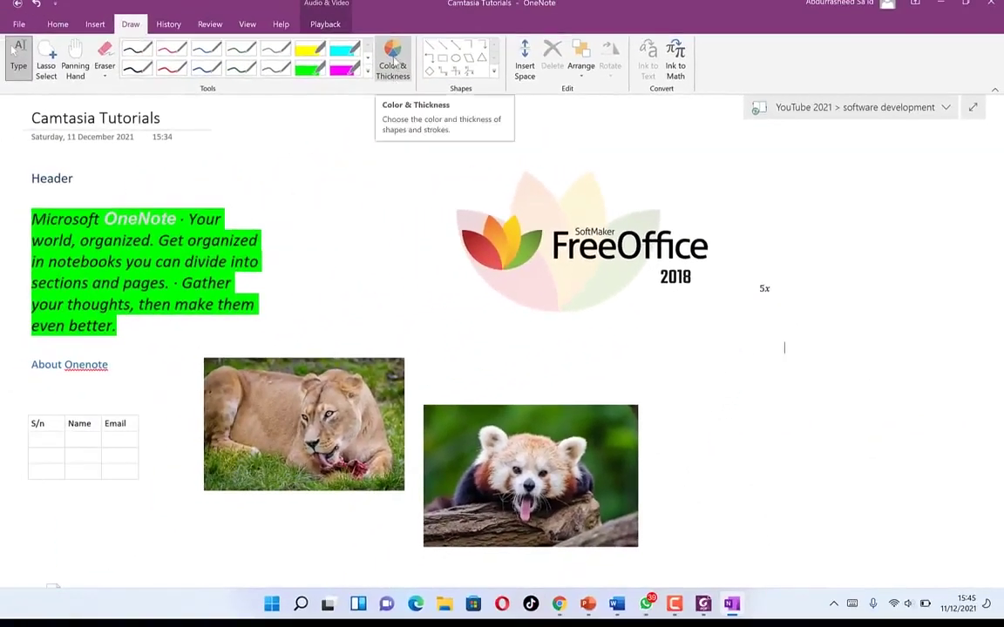
- In Color & Thickness, try a thicker pen in dark green, then light blue
{"action": "left_click", "coordinate": [392, 58]}
{"action": "left_click_drag", "start_coordinate": [455, 183], "coordinate": [618, 84]}
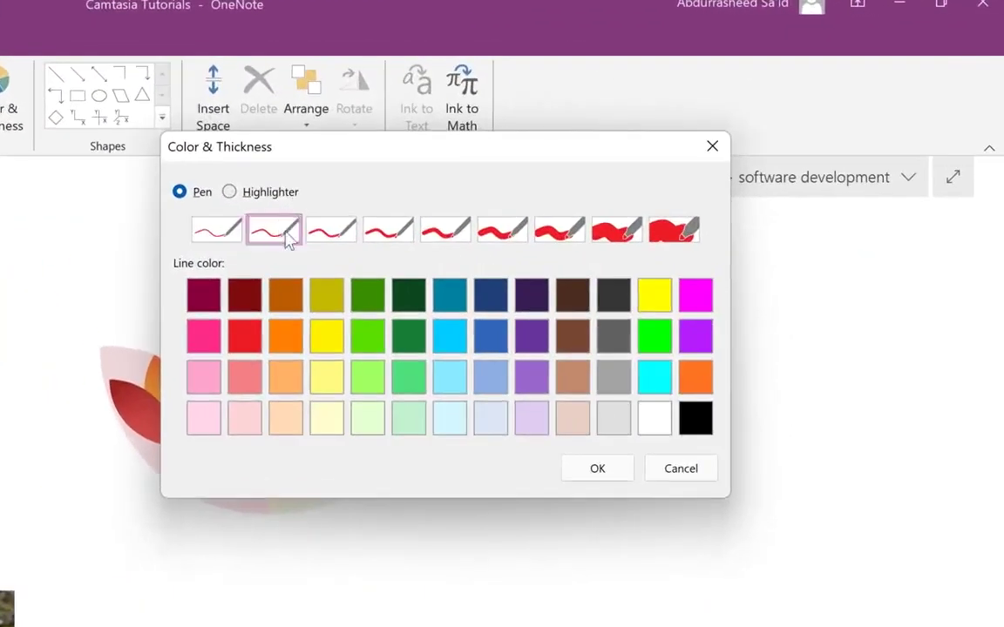
{"action": "left_click", "coordinate": [392, 237]}
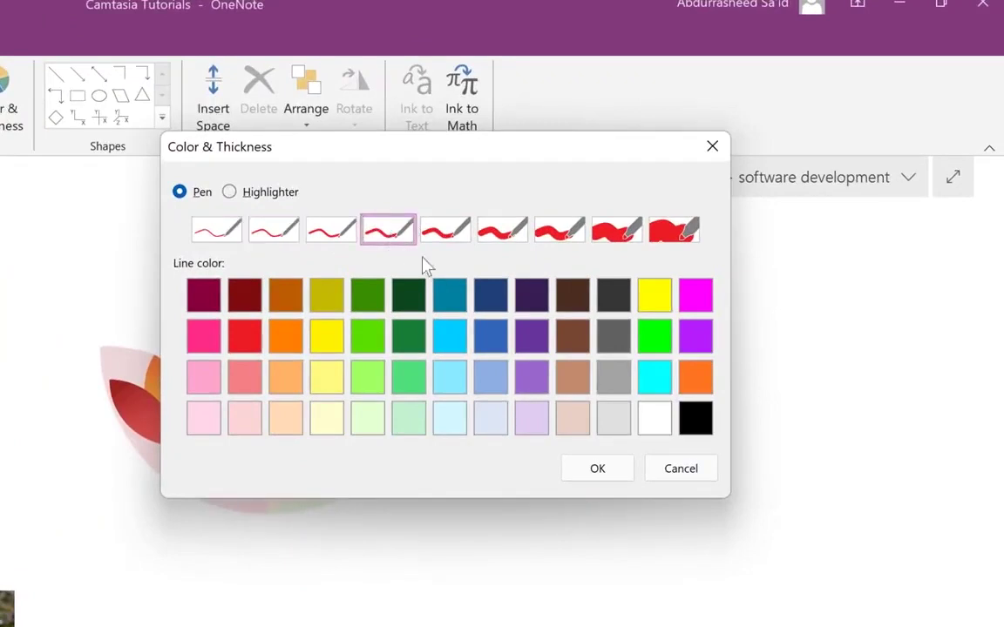
{"action": "left_click", "coordinate": [409, 301]}
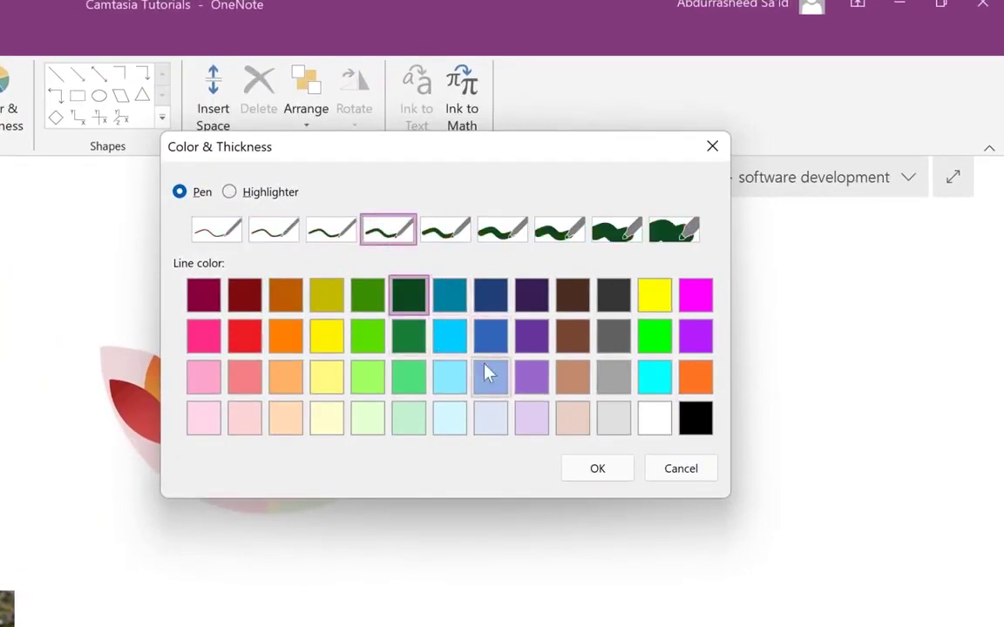
{"action": "left_click", "coordinate": [442, 392]}
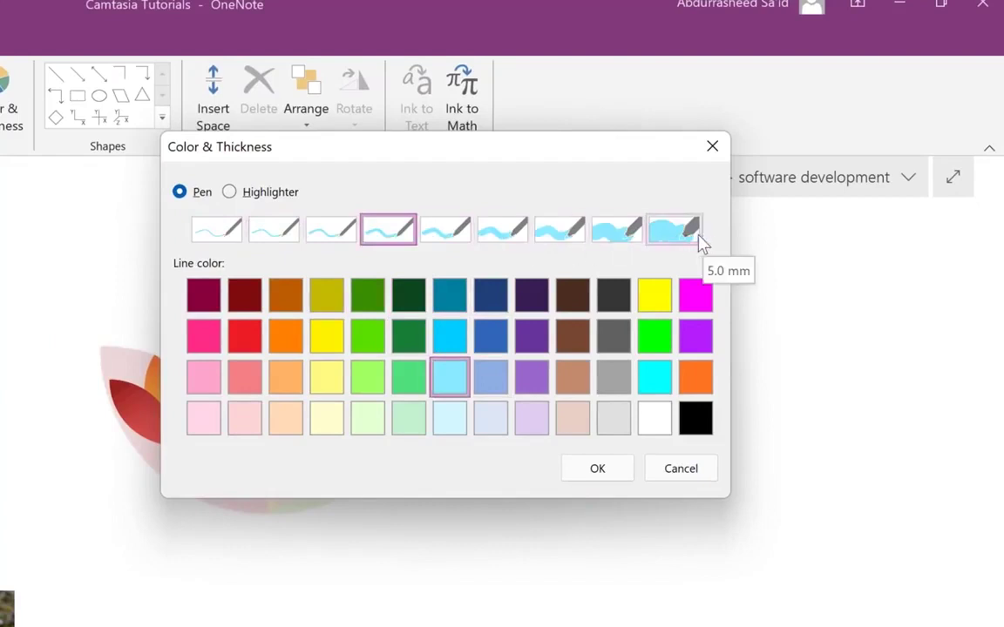
- Set the highlighter to light yellow with a thick stroke and apply it
{"action": "left_click", "coordinate": [230, 194]}
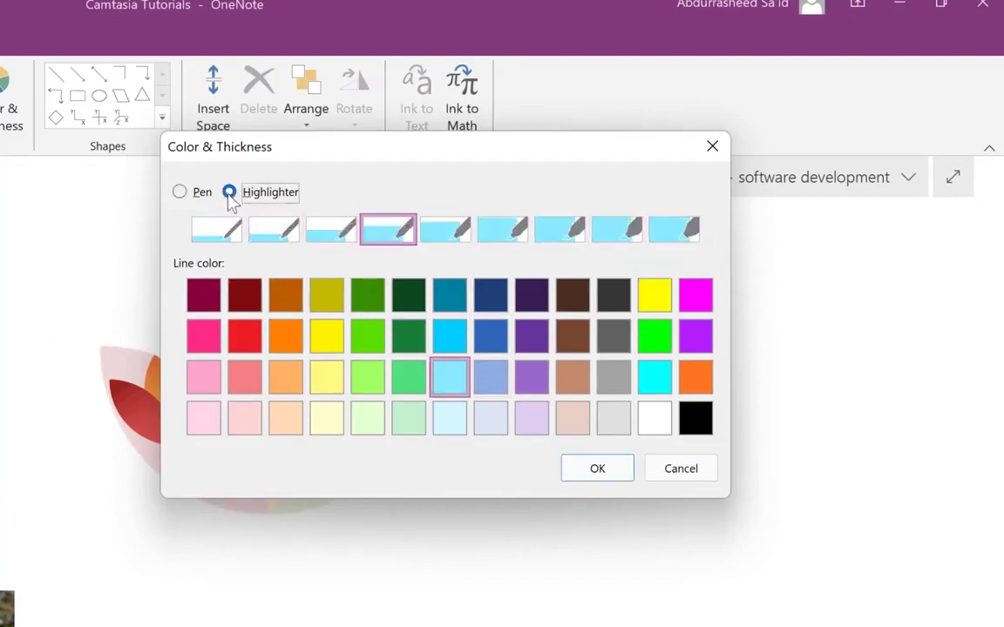
{"action": "left_click", "coordinate": [329, 383]}
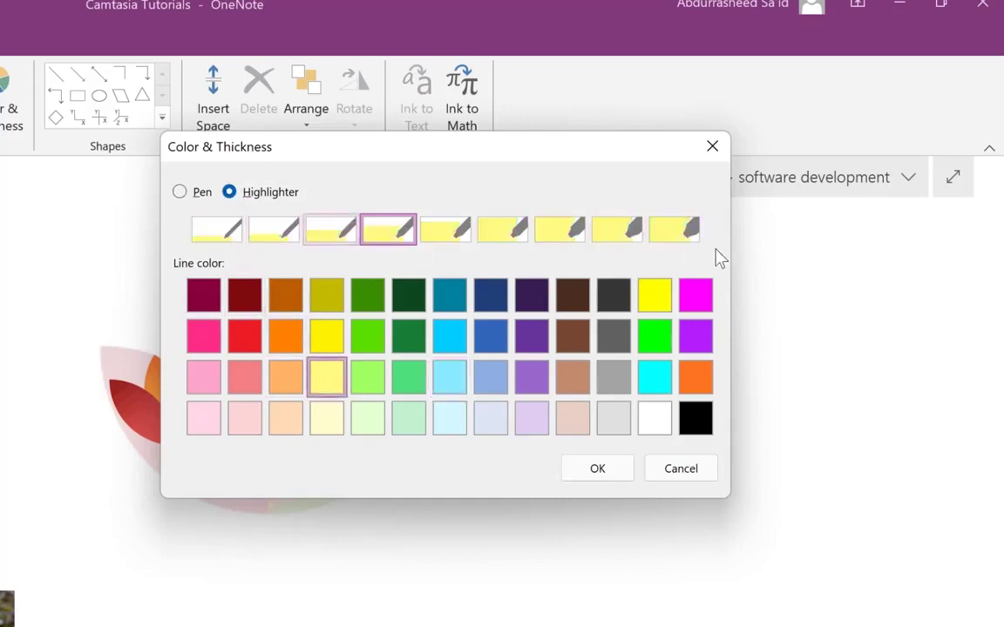
{"action": "left_click", "coordinate": [633, 230]}
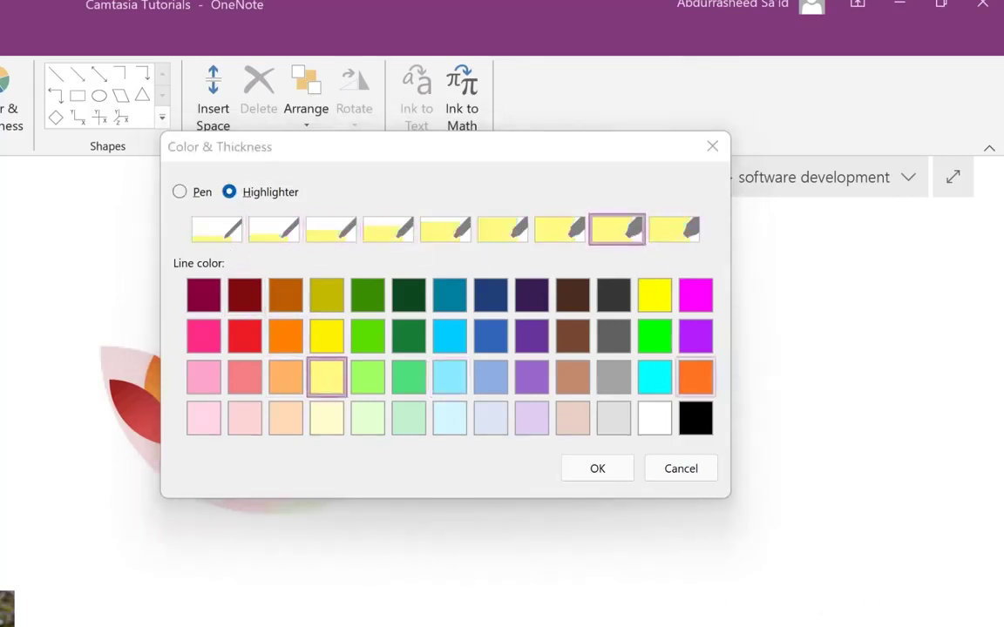
{"action": "left_click", "coordinate": [597, 470]}
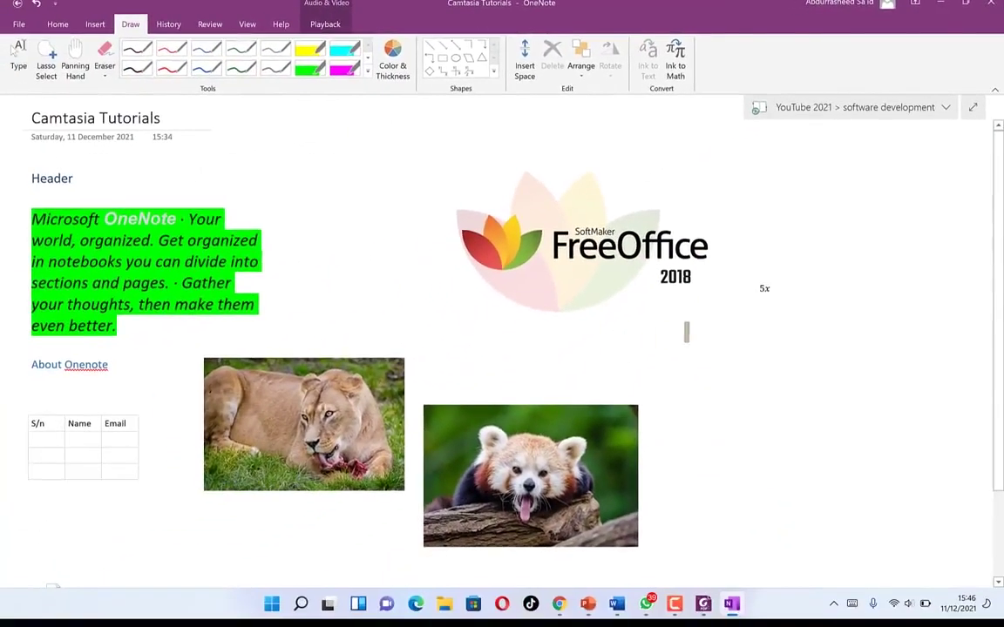
- Scribble two yellow highlighter strokes and a loop below 5x, then resume typing below Header
{"action": "left_click_drag", "start_coordinate": [686, 332], "coordinate": [801, 354]}
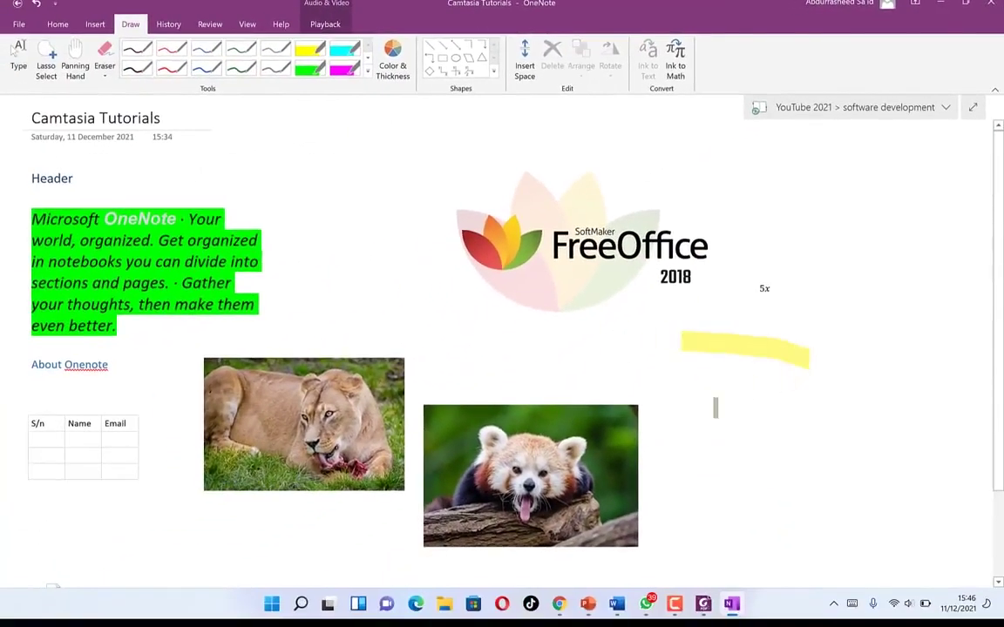
{"action": "left_click_drag", "start_coordinate": [715, 406], "coordinate": [803, 397]}
{"action": "mouse_move", "coordinate": [795, 322]}
{"action": "left_mouse_down"}
{"action": "mouse_move", "coordinate": [813, 404]}
{"action": "mouse_move", "coordinate": [840, 303]}
{"action": "mouse_move", "coordinate": [900, 408]}
{"action": "mouse_move", "coordinate": [813, 409]}
{"action": "left_mouse_up"}
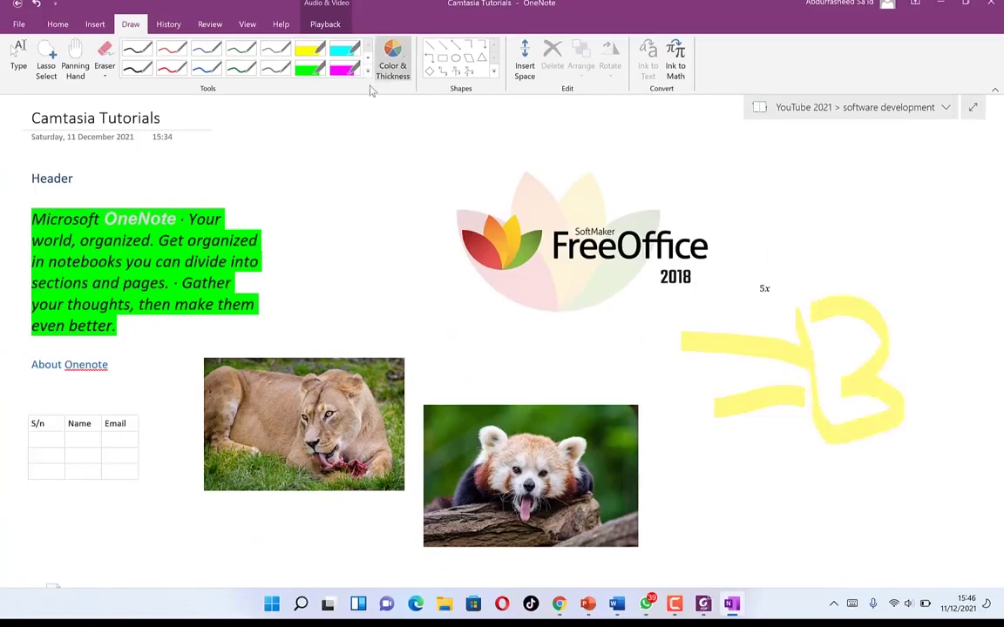
{"action": "left_click", "coordinate": [19, 57]}
{"action": "left_click", "coordinate": [244, 205]}
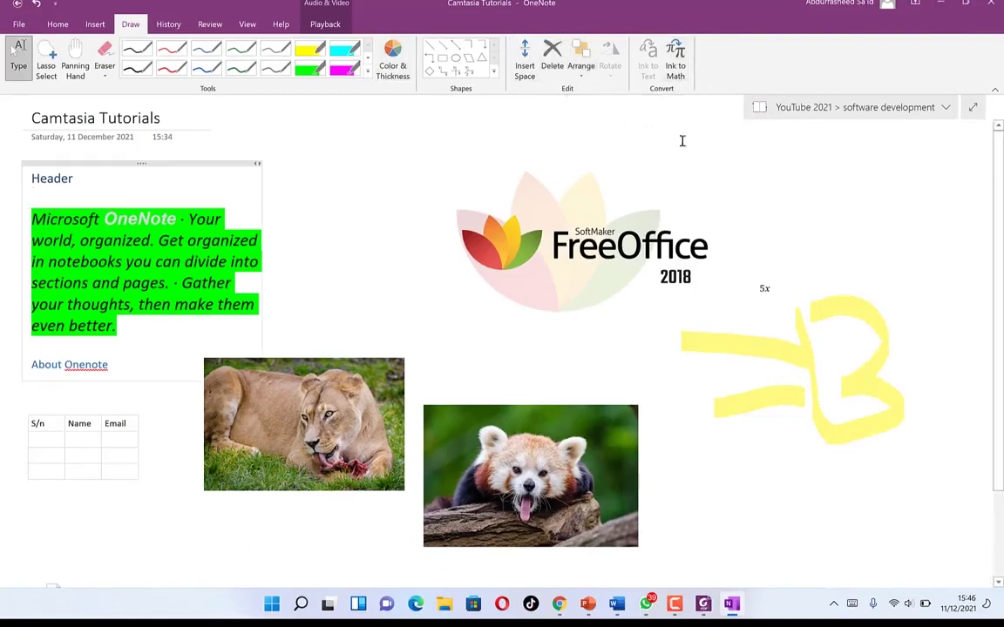
- Draw a yellow ellipse at the lower right and a rectangle below the FreeOffice logo
{"action": "left_click", "coordinate": [493, 72]}
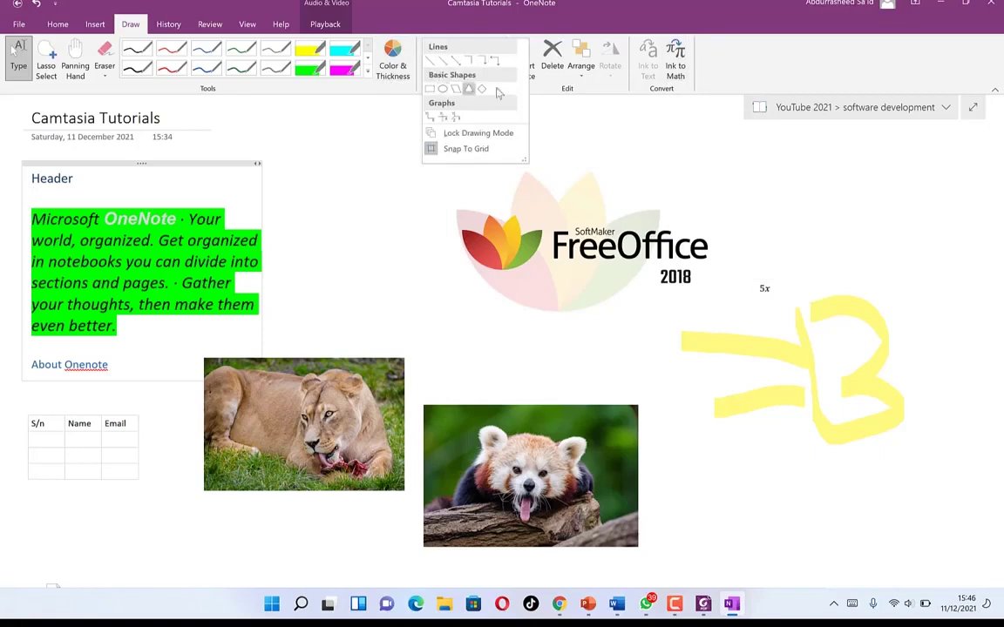
{"action": "left_click", "coordinate": [443, 89]}
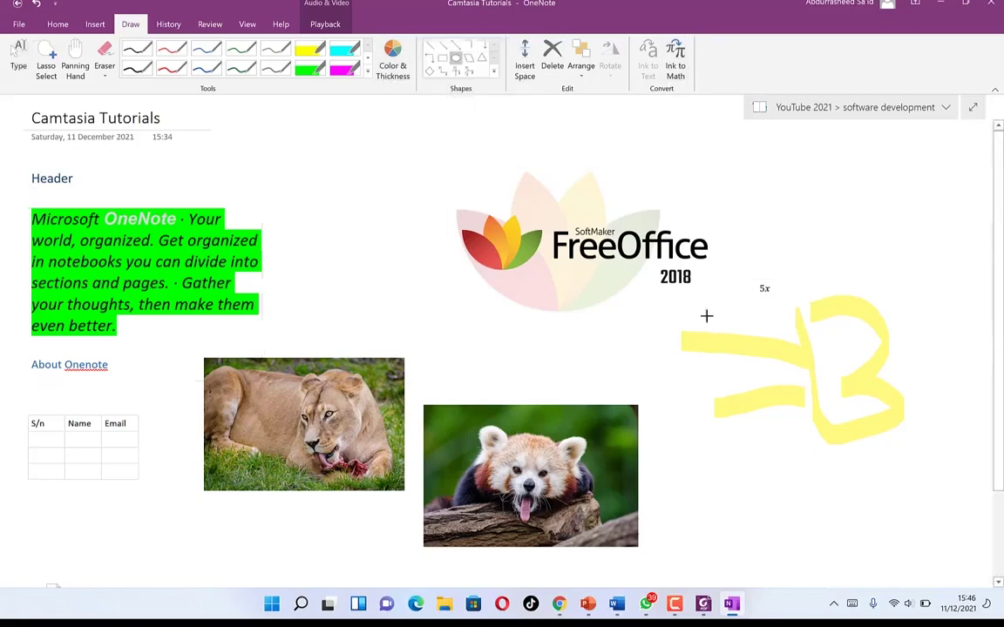
{"action": "left_click_drag", "start_coordinate": [816, 498], "coordinate": [909, 557]}
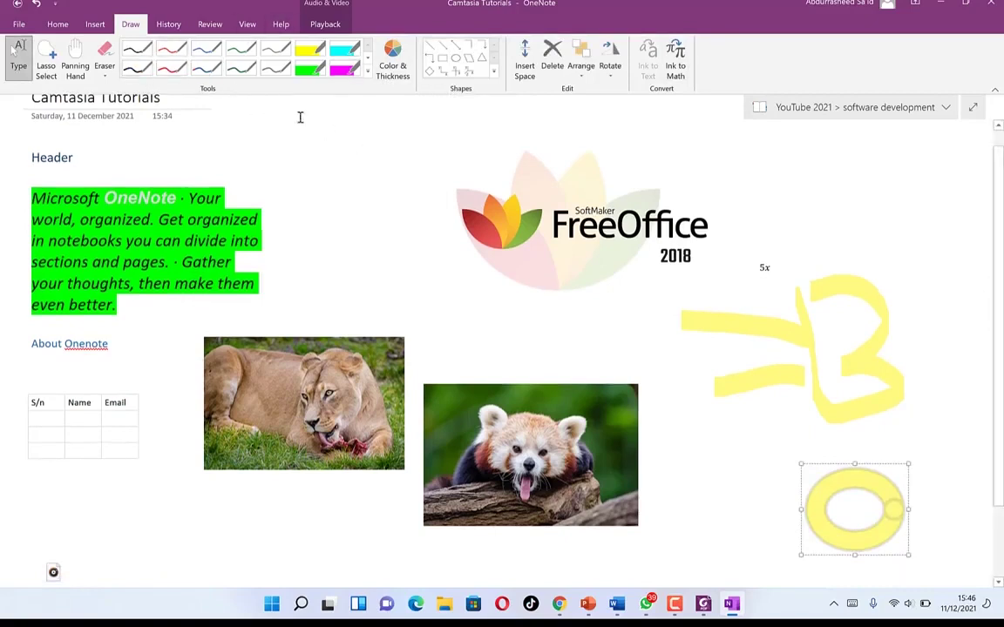
{"action": "left_click", "coordinate": [442, 58]}
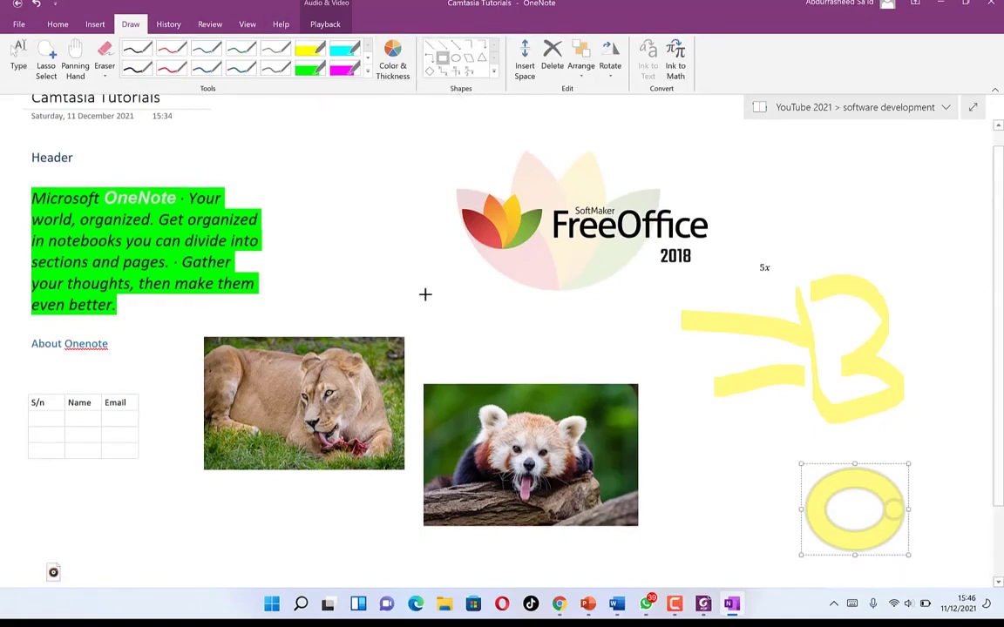
{"action": "left_click_drag", "start_coordinate": [425, 291], "coordinate": [578, 336]}
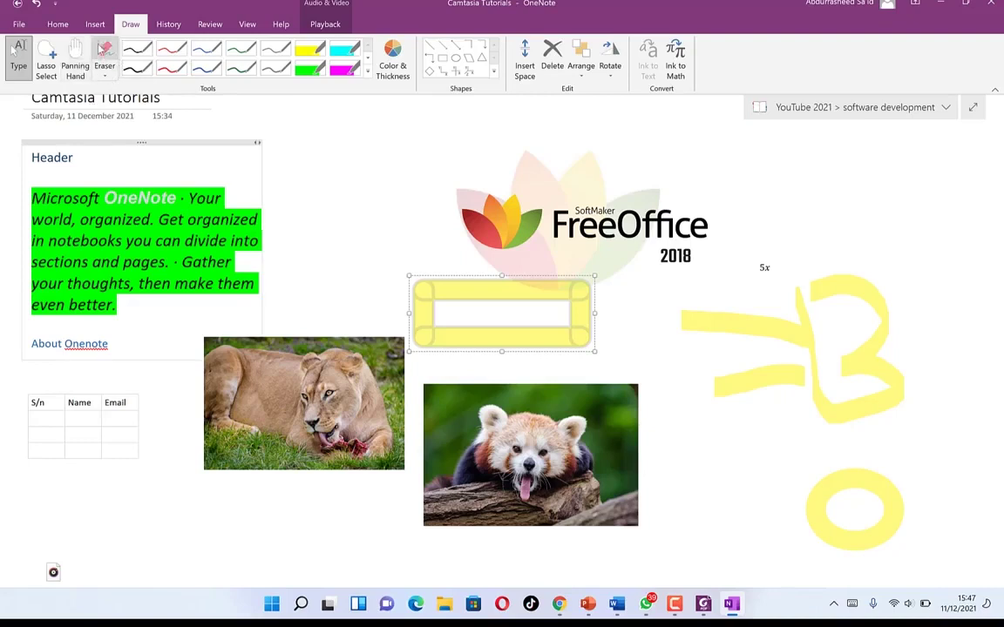
- Erase the yellow highlighter scribbles, oval and rectangle, then show the History tools
{"action": "left_click", "coordinate": [113, 65]}
{"action": "mouse_move", "coordinate": [772, 329]}
{"action": "left_mouse_down"}
{"action": "mouse_move", "coordinate": [847, 369]}
{"action": "mouse_move", "coordinate": [801, 320]}
{"action": "mouse_move", "coordinate": [815, 427]}
{"action": "mouse_move", "coordinate": [572, 333]}
{"action": "mouse_move", "coordinate": [558, 392]}
{"action": "left_mouse_up"}
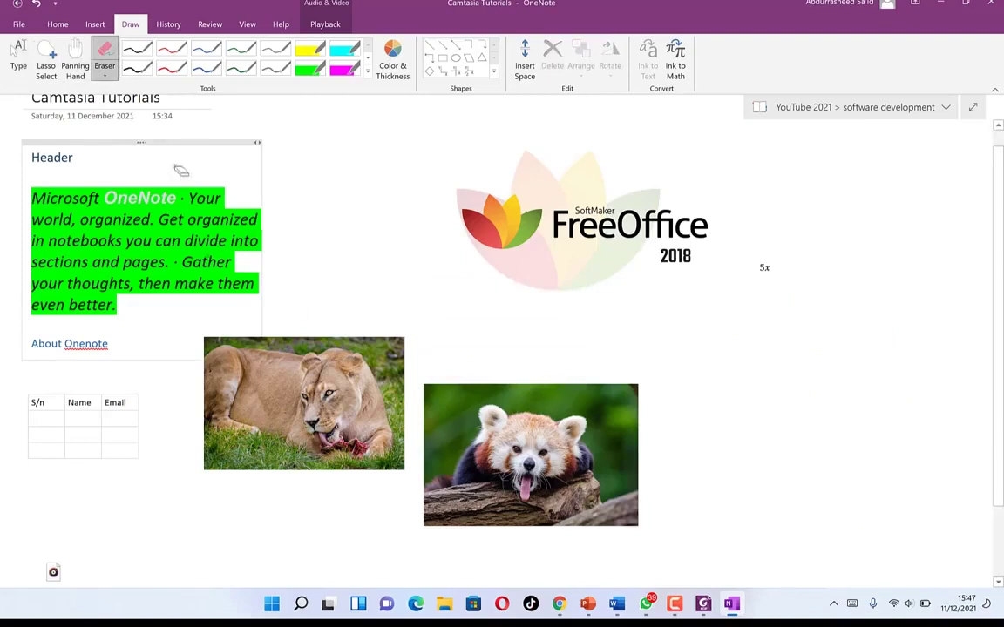
{"action": "left_click", "coordinate": [167, 26]}
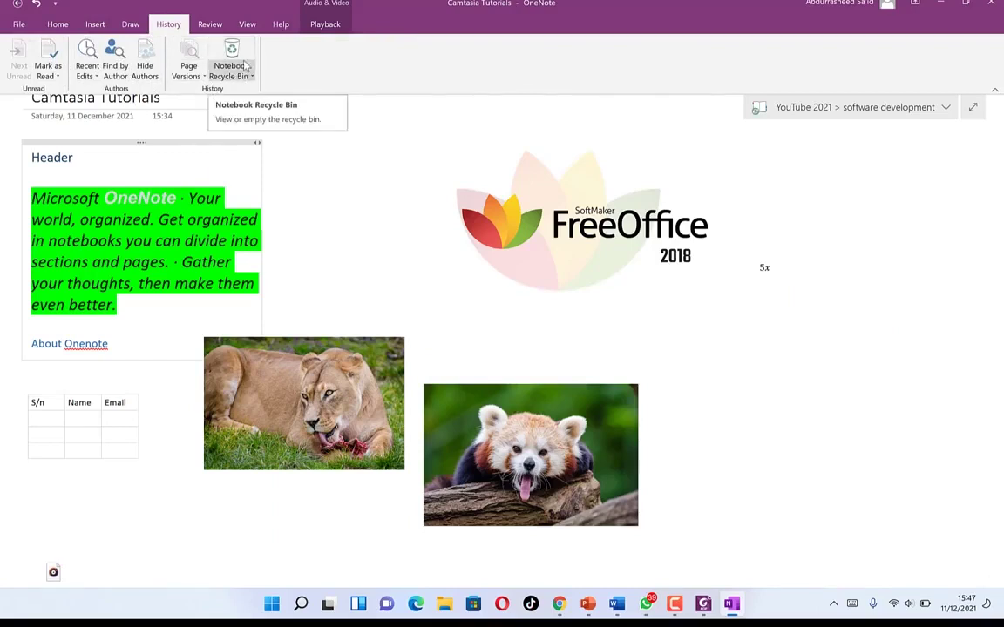
- Select the whole green highlighted paragraph and open the Translate options on Review
{"action": "left_click", "coordinate": [214, 26]}
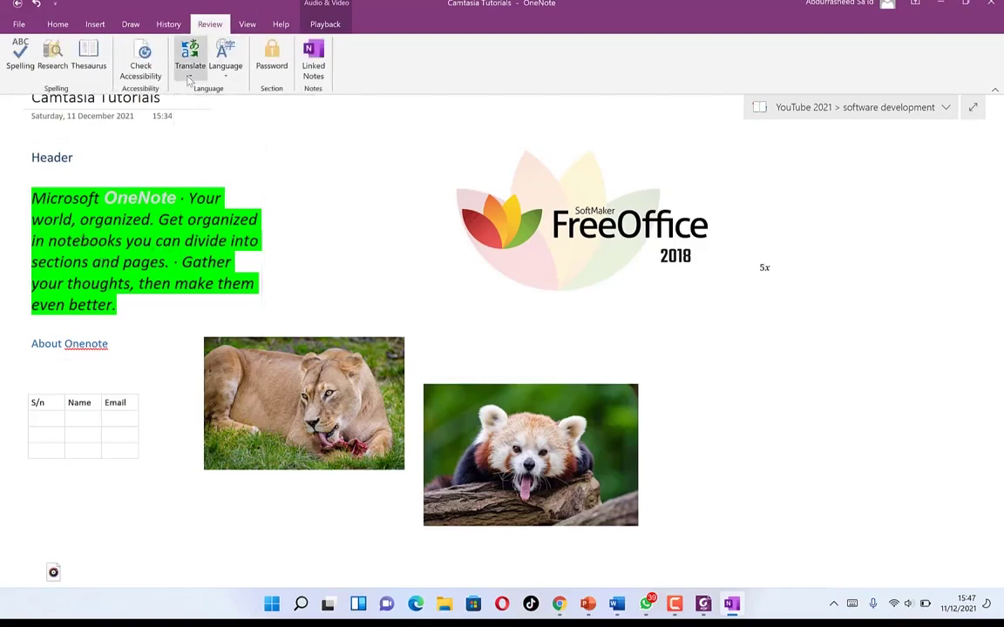
{"action": "triple_click", "coordinate": [90, 249]}
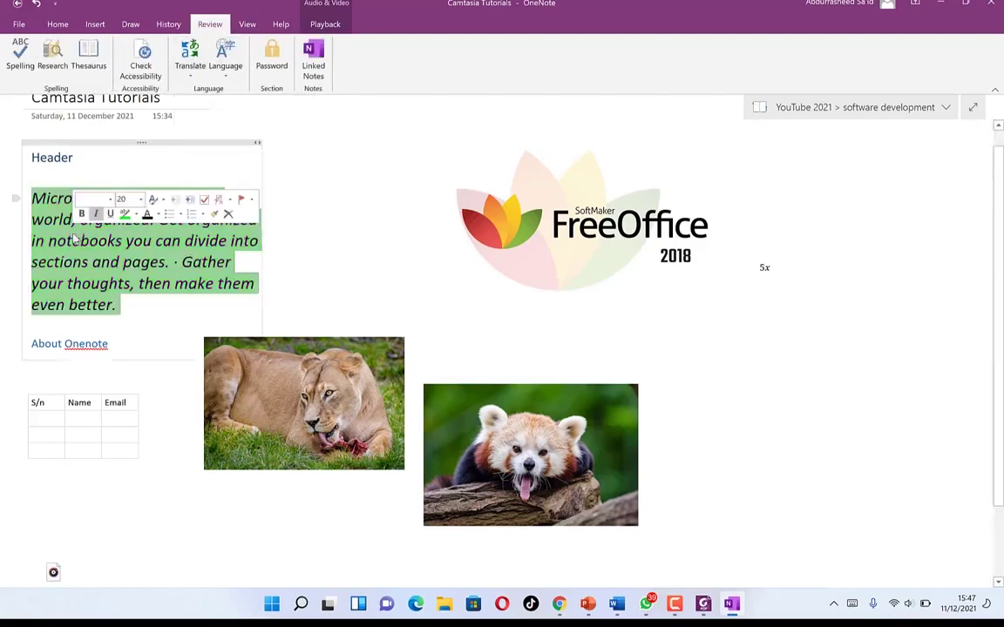
{"action": "left_click", "coordinate": [189, 74]}
- Set Arabic as the translation language to translate the green paragraph in the Research pane
{"action": "left_click", "coordinate": [225, 173]}
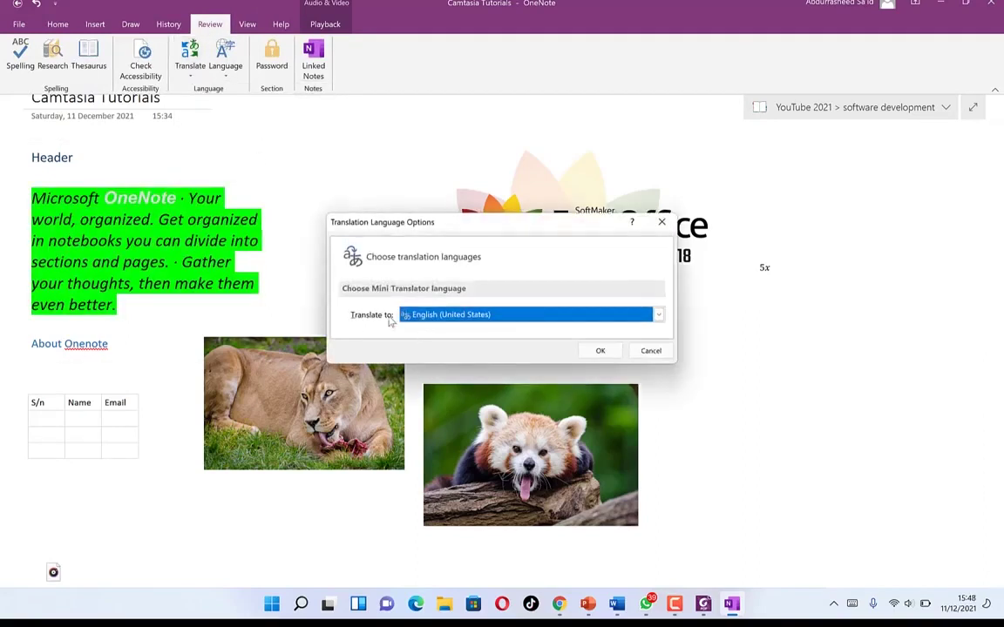
{"action": "left_click", "coordinate": [538, 318]}
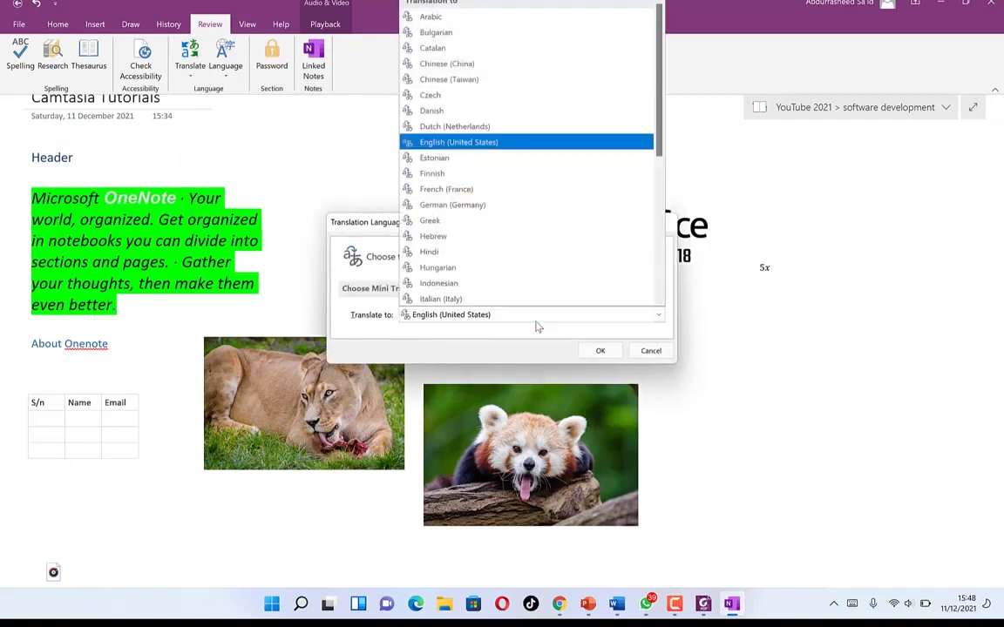
{"action": "left_click", "coordinate": [495, 143]}
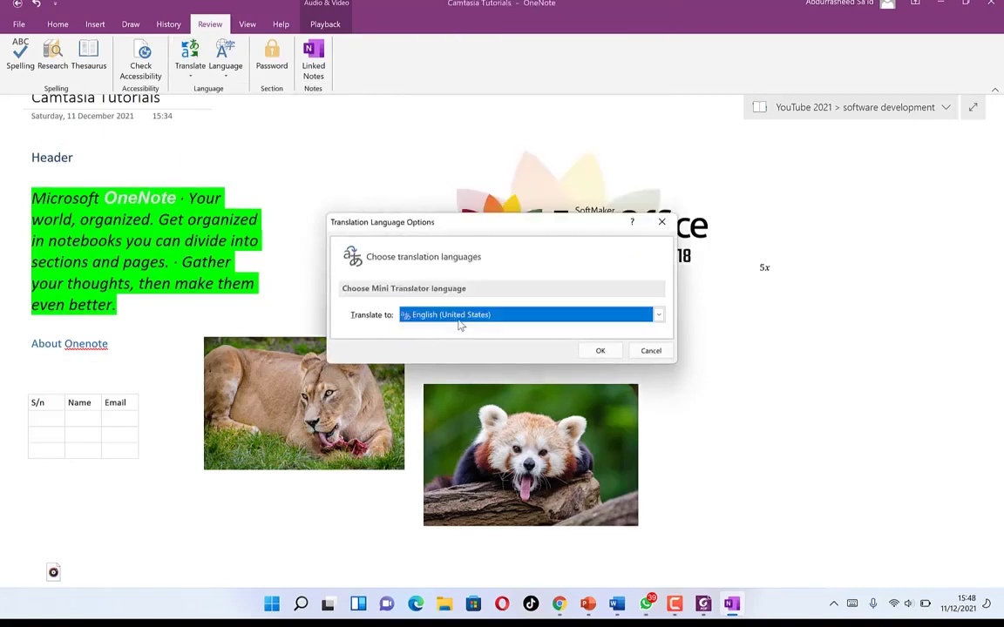
{"action": "left_click", "coordinate": [460, 321]}
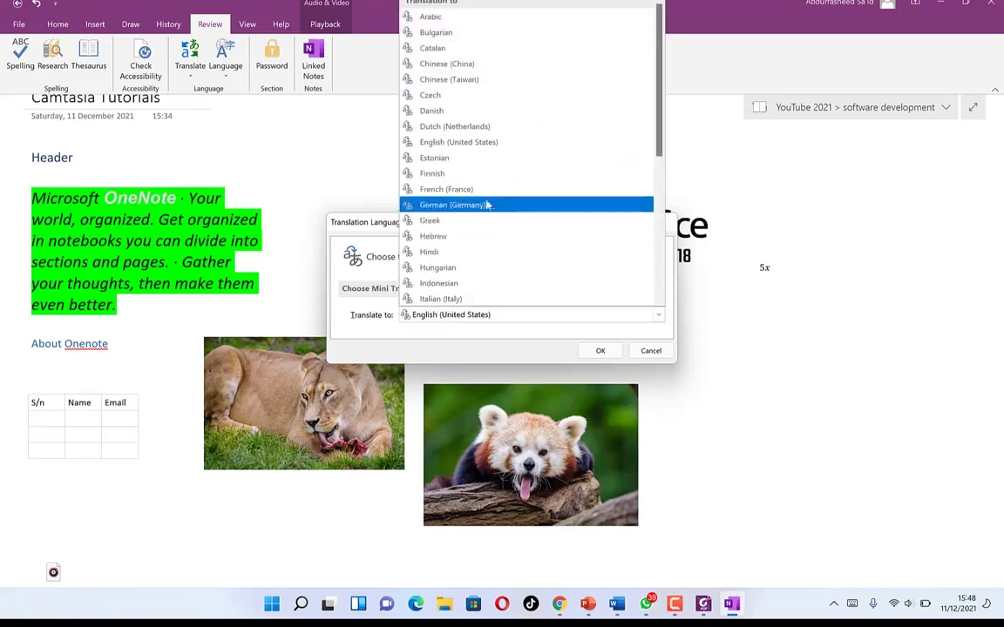
{"action": "left_click", "coordinate": [463, 17]}
{"action": "left_click", "coordinate": [600, 351]}
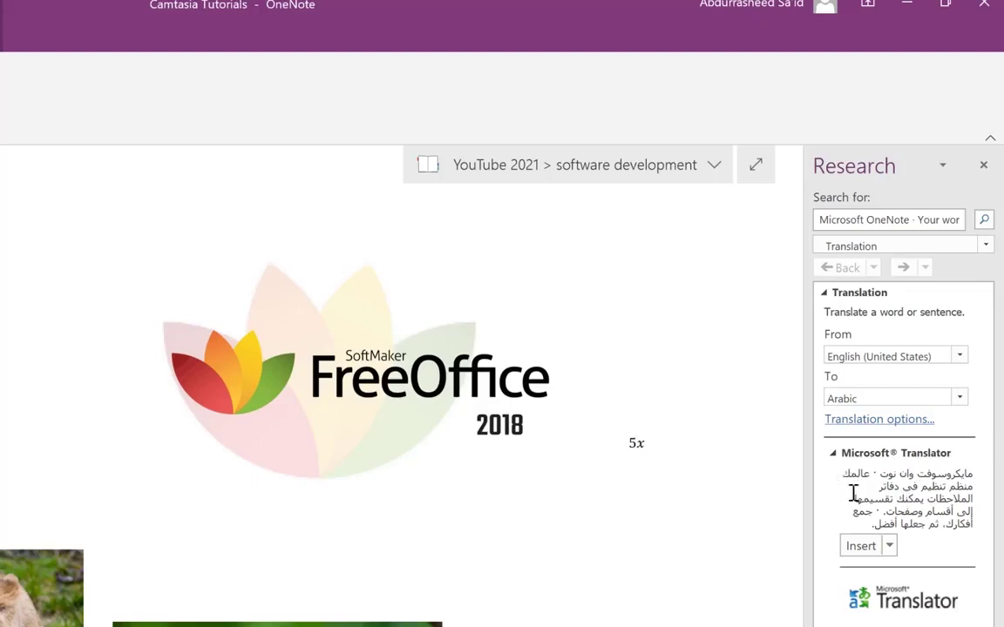
- Copy the Arabic translation and paste it with Keep Source Formatting beside the red panda photo
{"action": "left_click", "coordinate": [889, 547]}
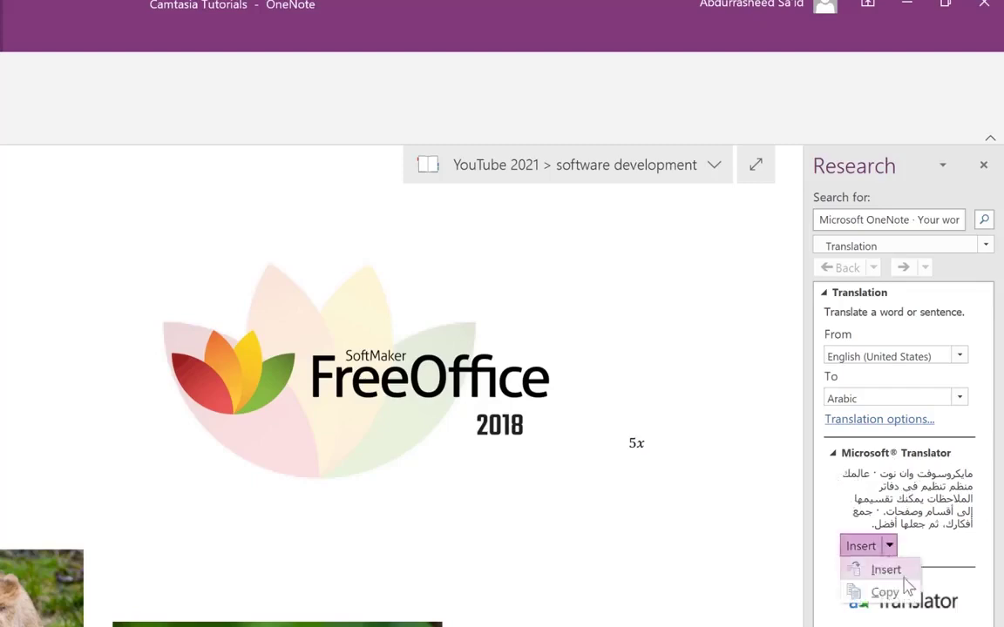
{"action": "left_click", "coordinate": [904, 578]}
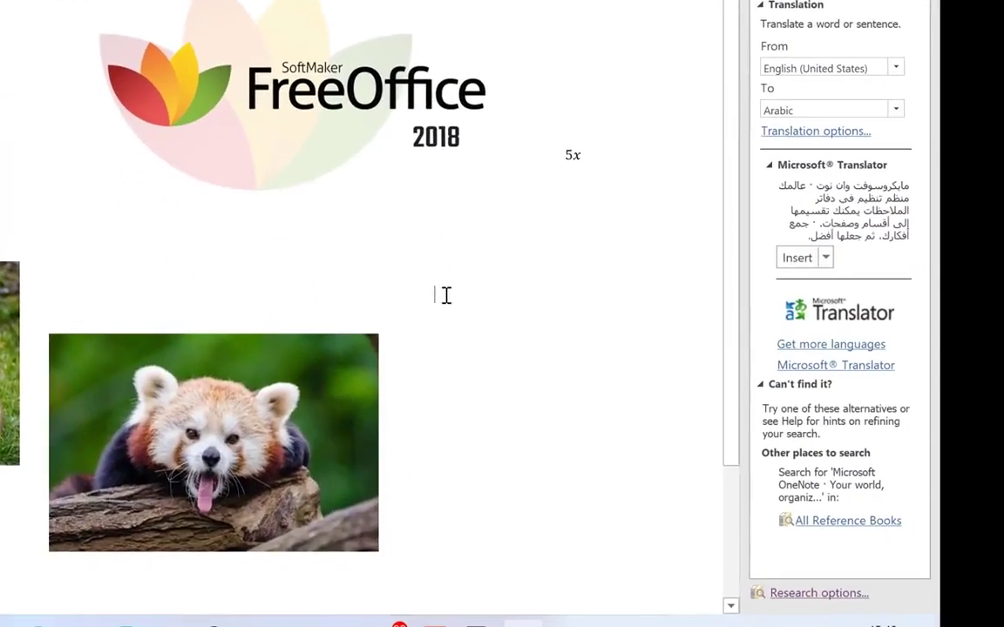
{"action": "right_click", "coordinate": [443, 293]}
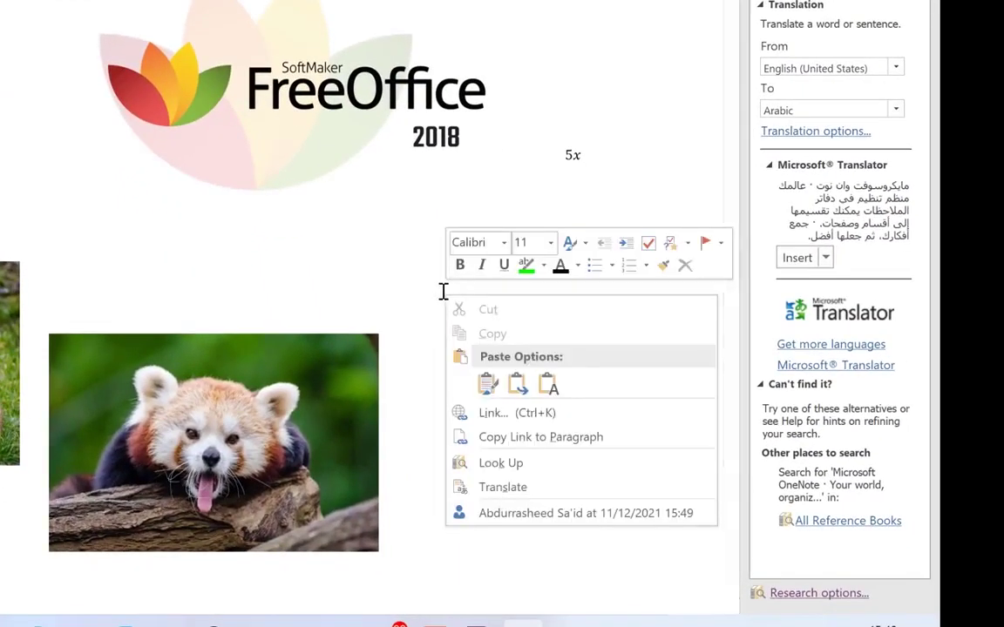
{"action": "left_click", "coordinate": [485, 385]}
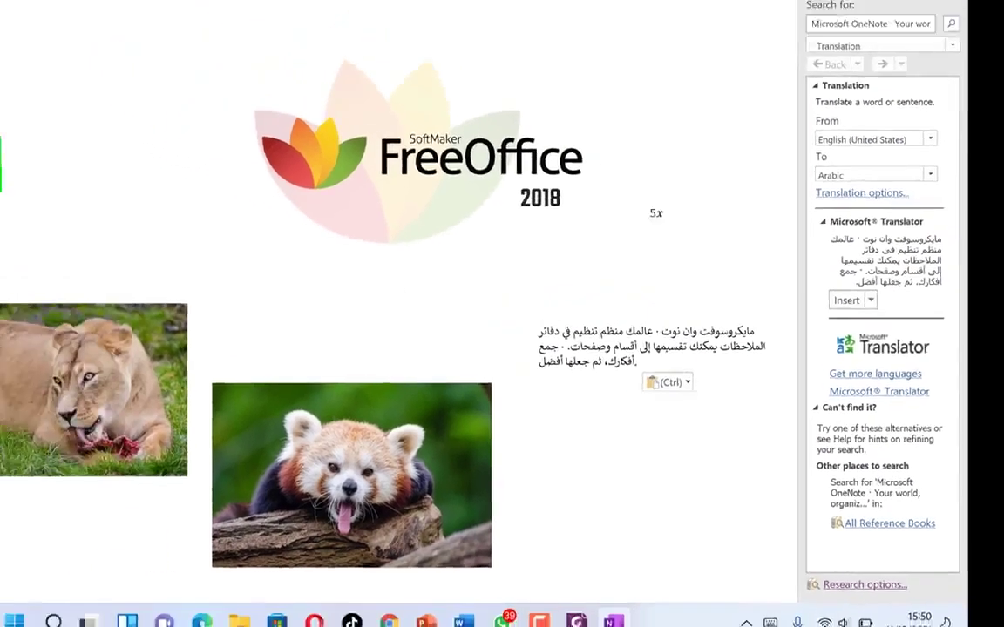
{"action": "left_click", "coordinate": [225, 54]}
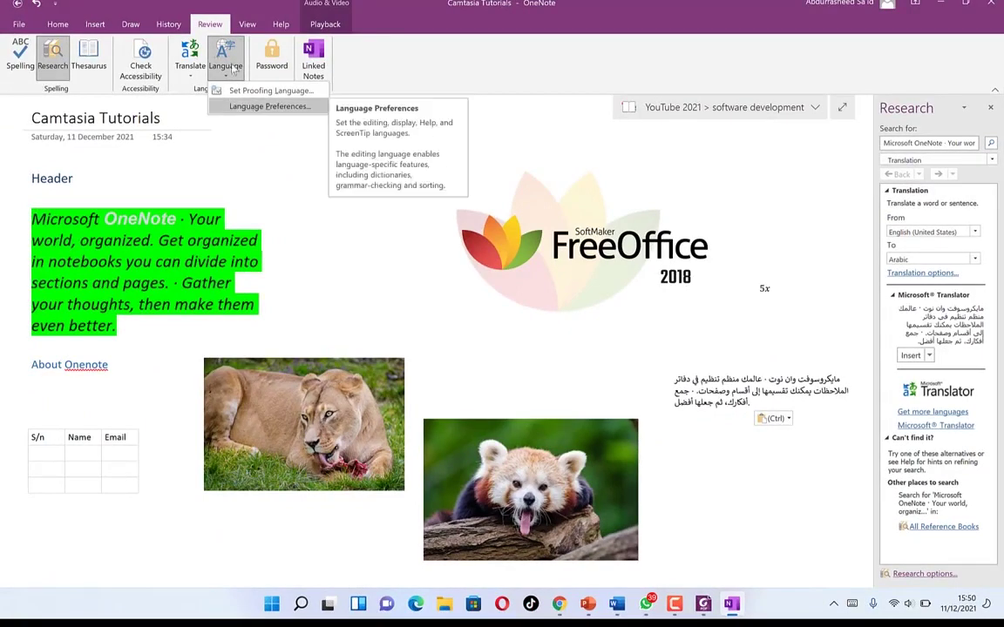
- Dismiss the Language dropdown and bring up the View ribbon's page setup and window options
{"action": "left_click", "coordinate": [310, 170]}
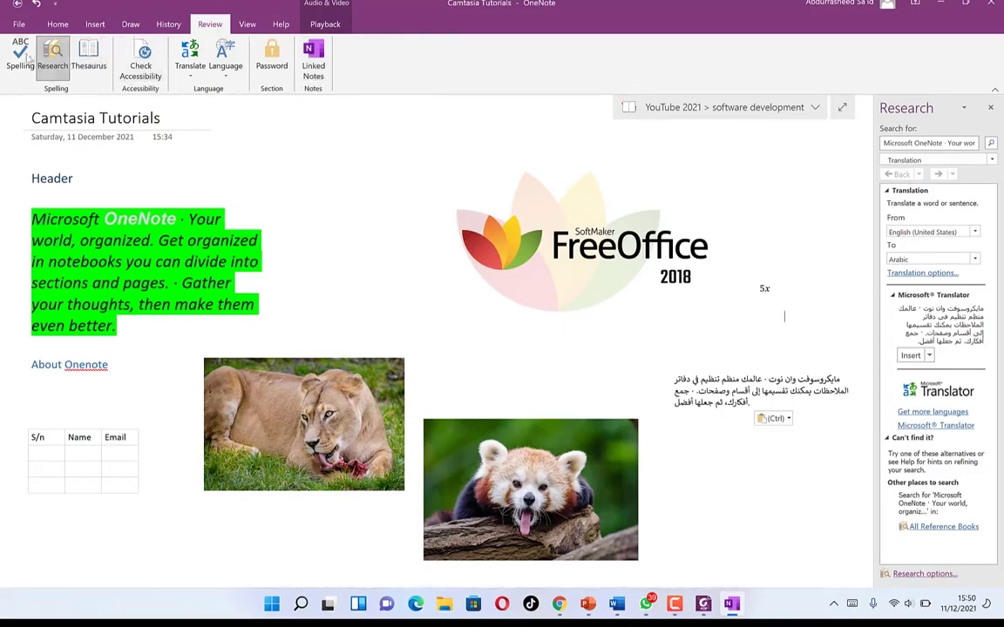
{"action": "left_click", "coordinate": [248, 24]}
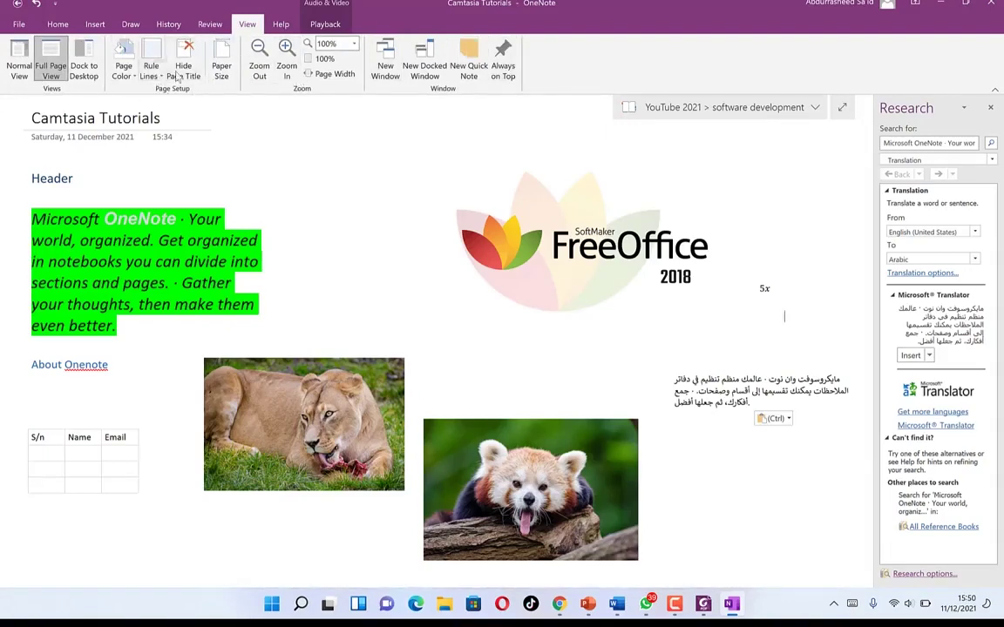
- Show the Playback tools, close the Research translation pane, and open the Customize Quick Access Toolbar menu
{"action": "left_click", "coordinate": [325, 23]}
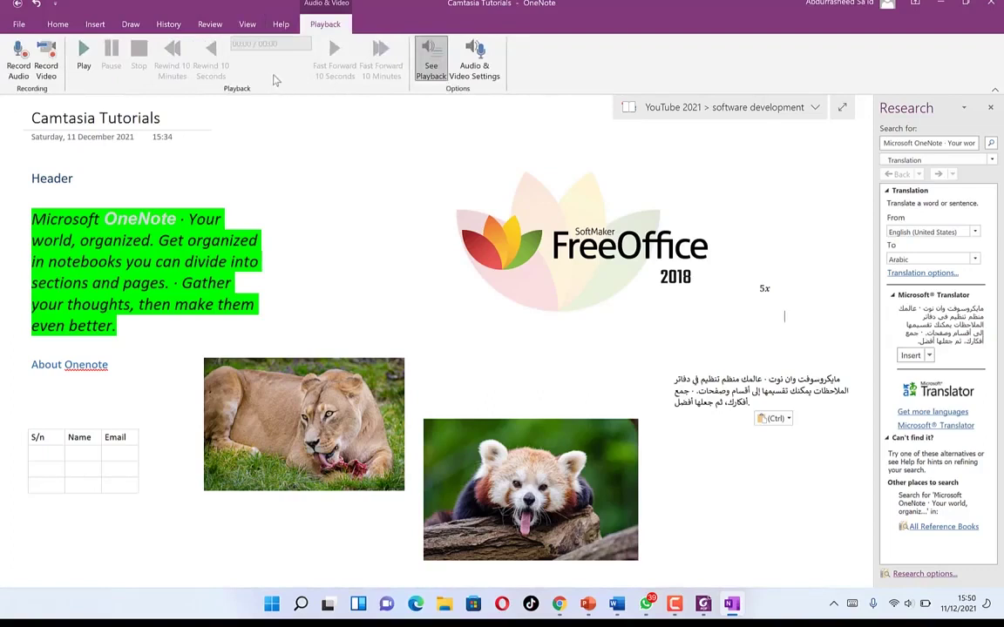
{"action": "left_click", "coordinate": [392, 253]}
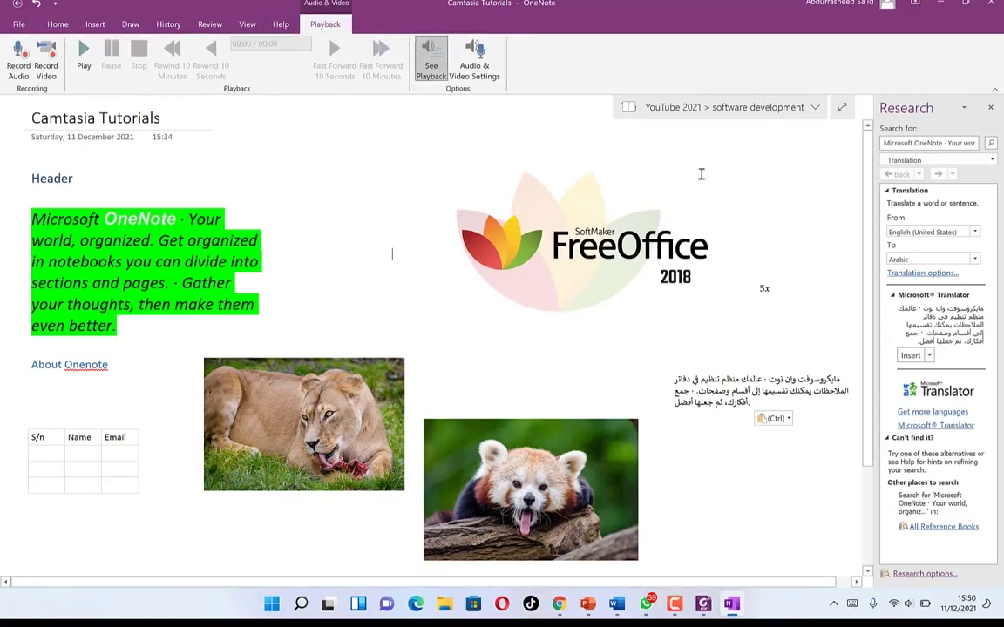
{"action": "left_click", "coordinate": [990, 108]}
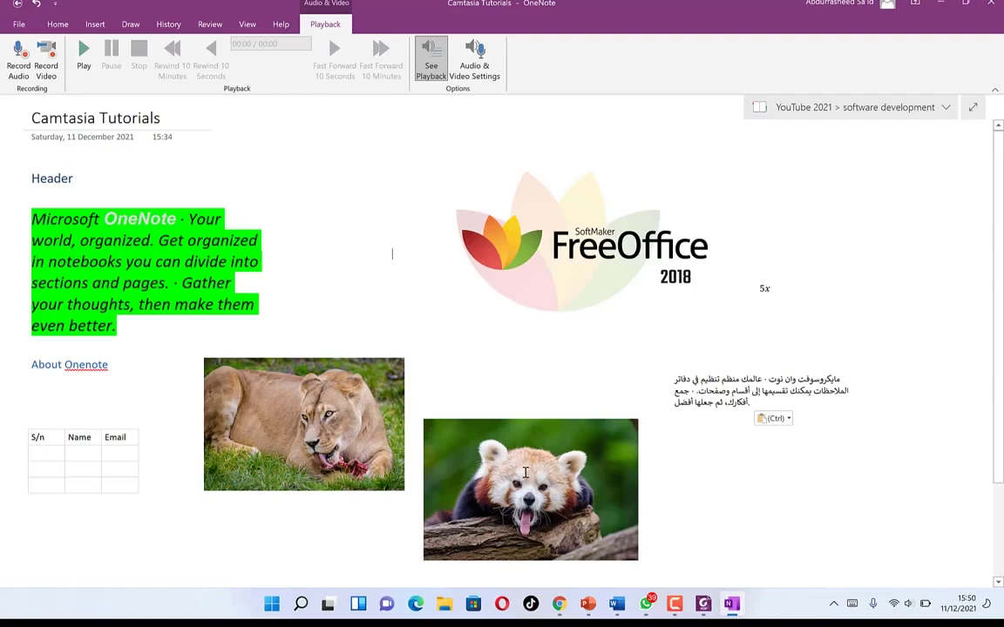
{"action": "left_click", "coordinate": [56, 5]}
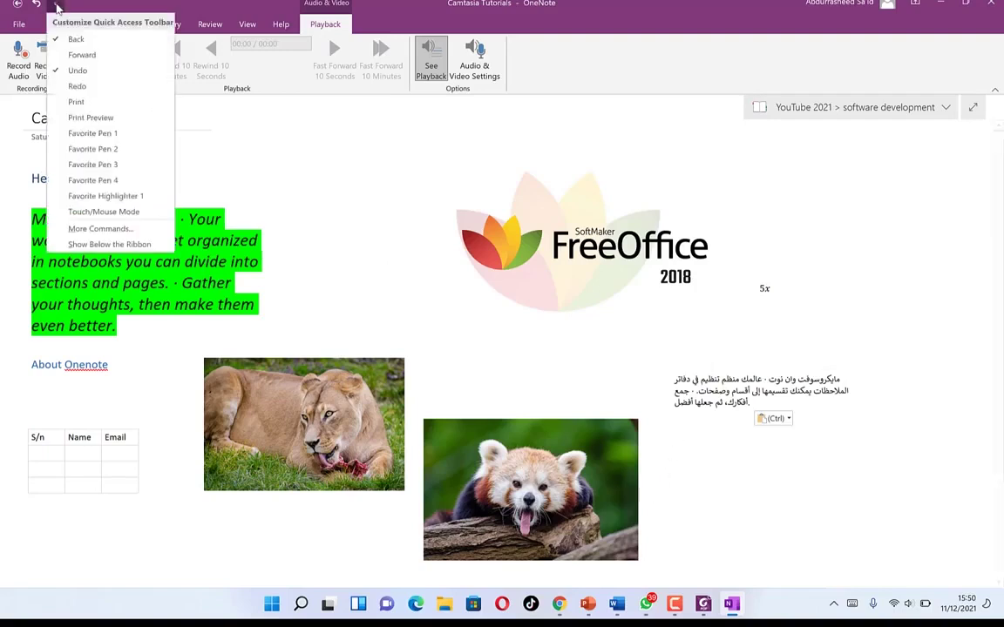
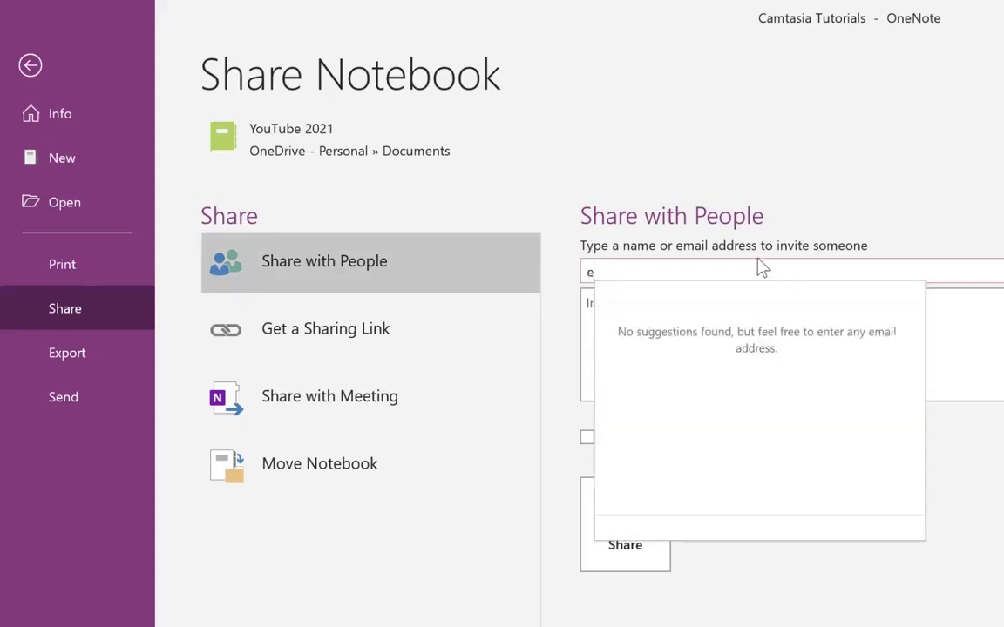
- Invite a contact by e-mail with the note 'check out my onenote and comment', then view sharing-link options
{"action": "left_click", "coordinate": [630, 315]}
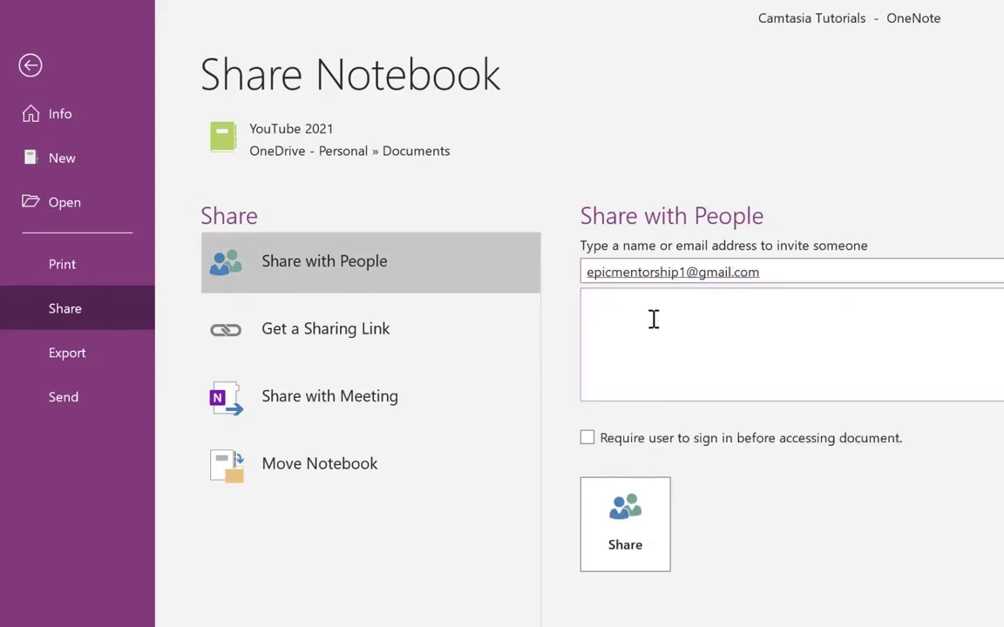
{"action": "type", "text": "check out my onenote and comment"}
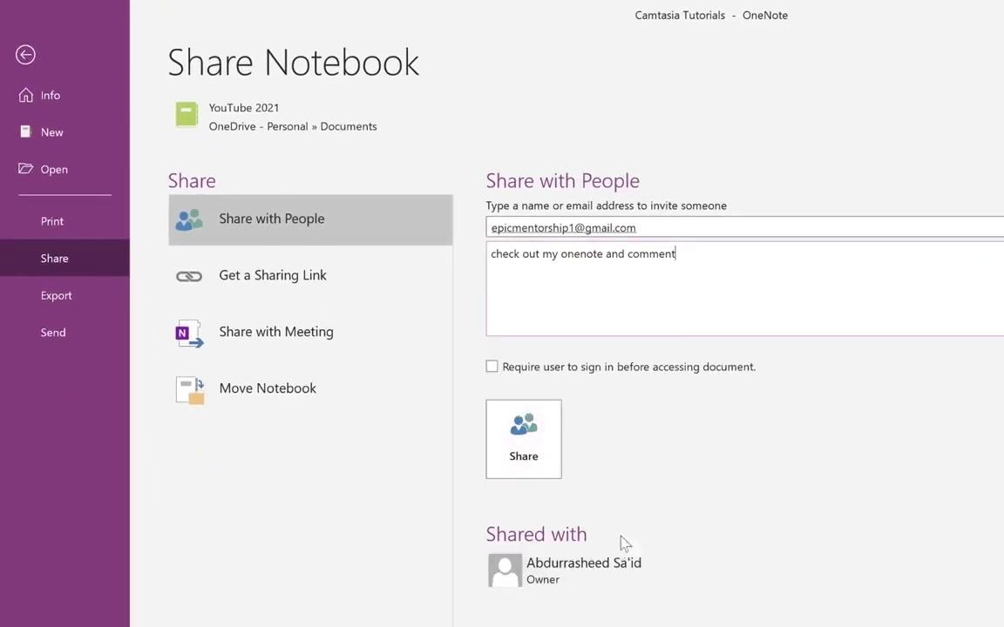
{"action": "left_click", "coordinate": [543, 435]}
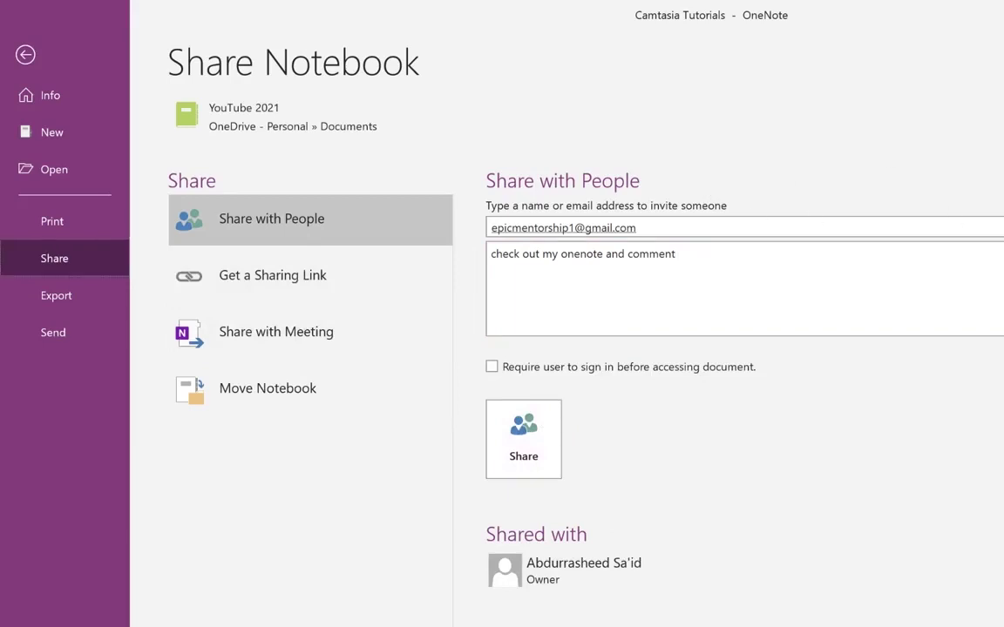
{"action": "left_click", "coordinate": [261, 277]}
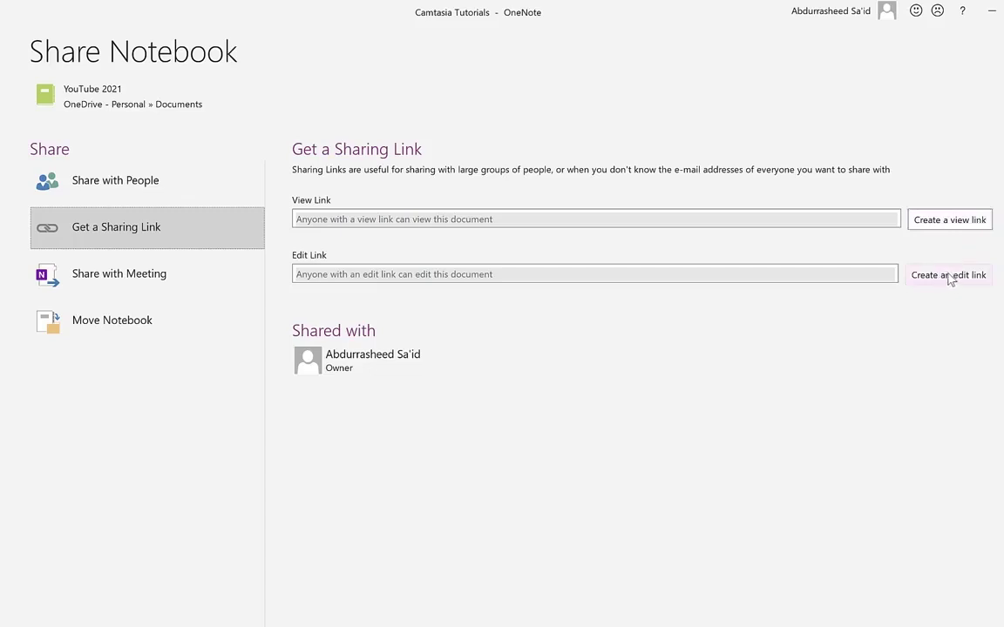
- Review the Share with Meeting and Move Notebook options
{"action": "left_click", "coordinate": [119, 287]}
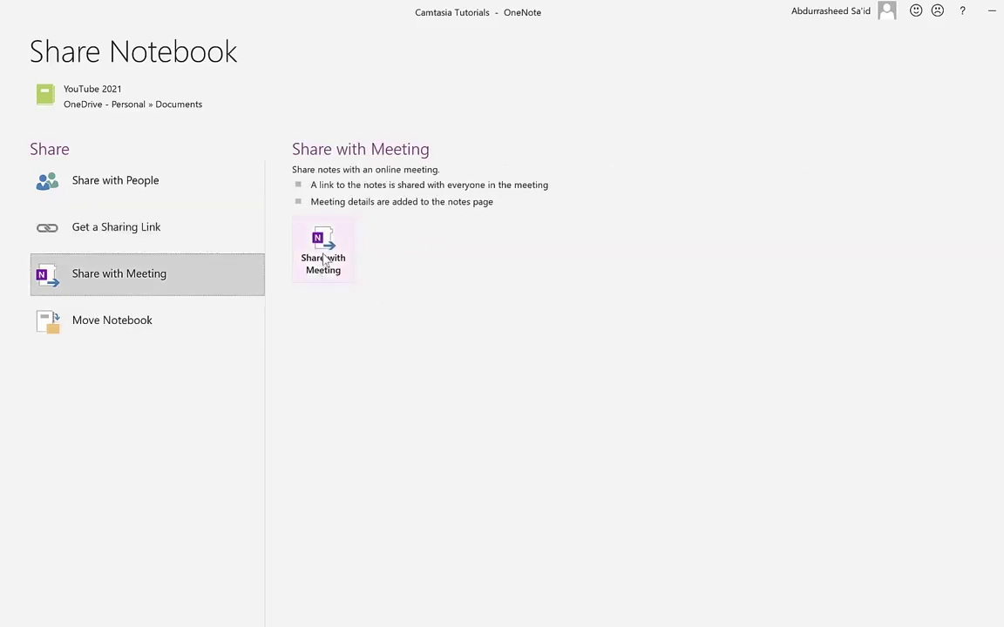
{"action": "left_click", "coordinate": [131, 320]}
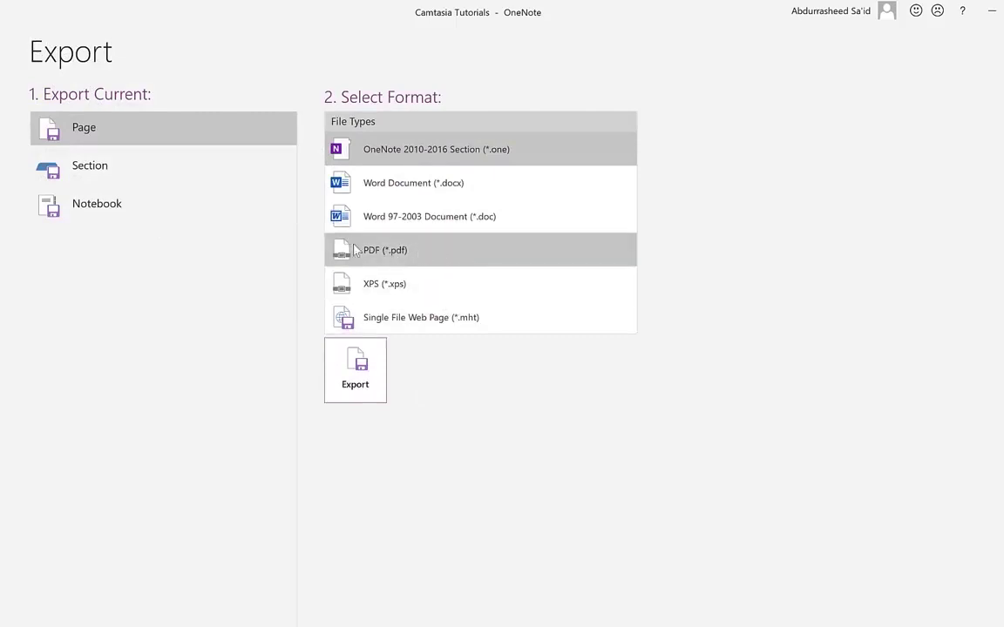
- Switch the export scope between Section, Page and Notebook to compare the available formats
{"action": "left_click", "coordinate": [80, 164]}
{"action": "left_click", "coordinate": [93, 138]}
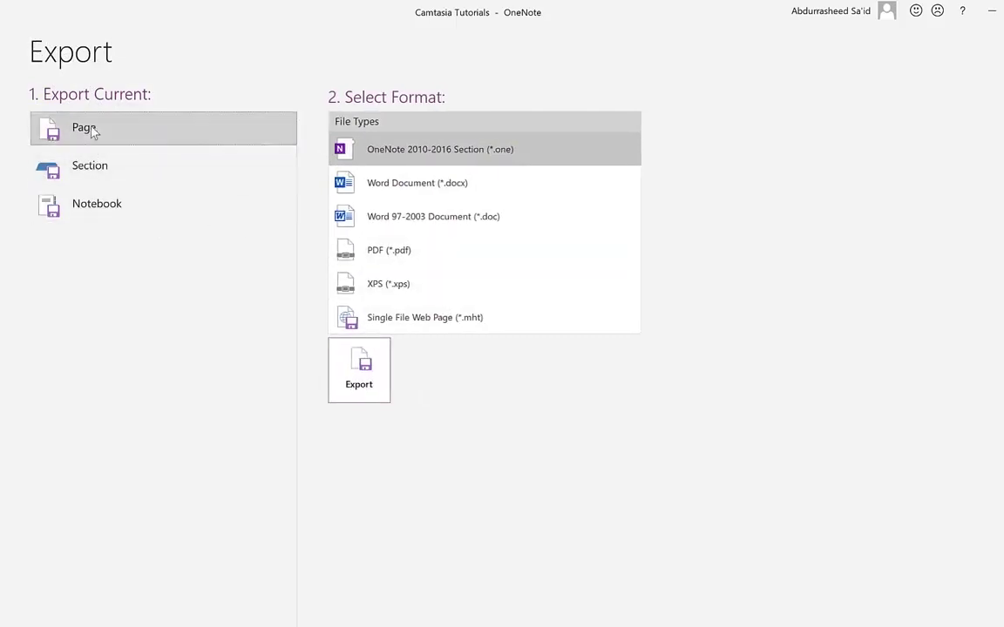
{"action": "left_click", "coordinate": [109, 169]}
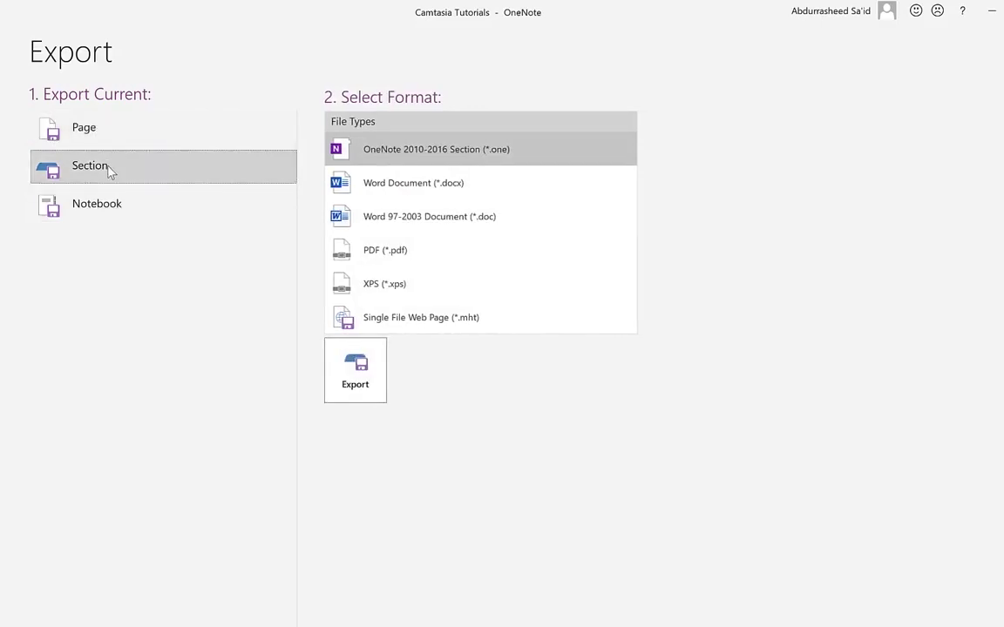
{"action": "left_click", "coordinate": [105, 218]}
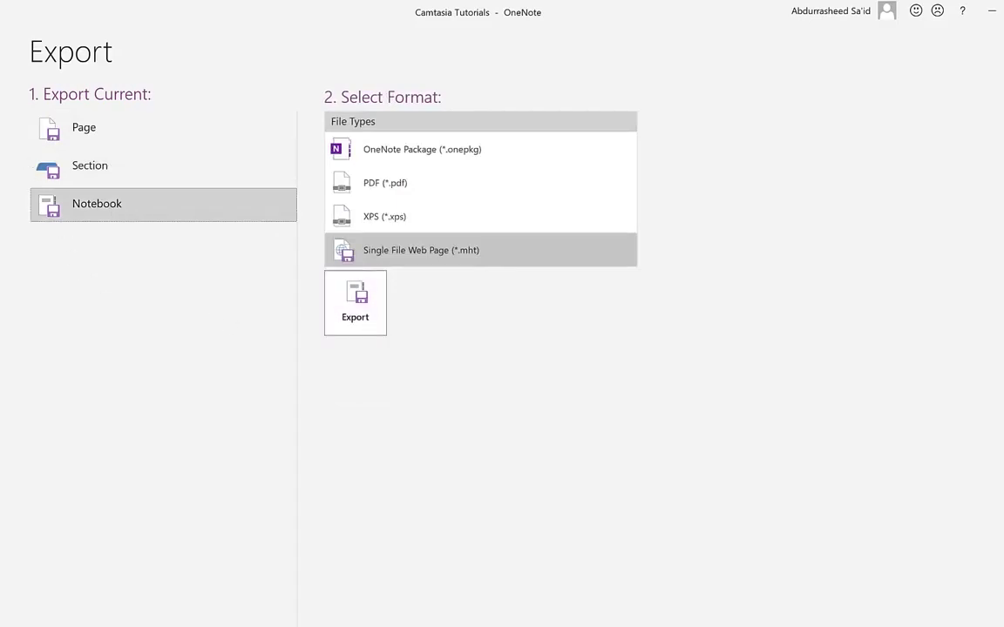
- Leave the Export screen and look through the History, Draw, Insert and Home ribbon tabs
{"action": "key", "text": "Escape"}
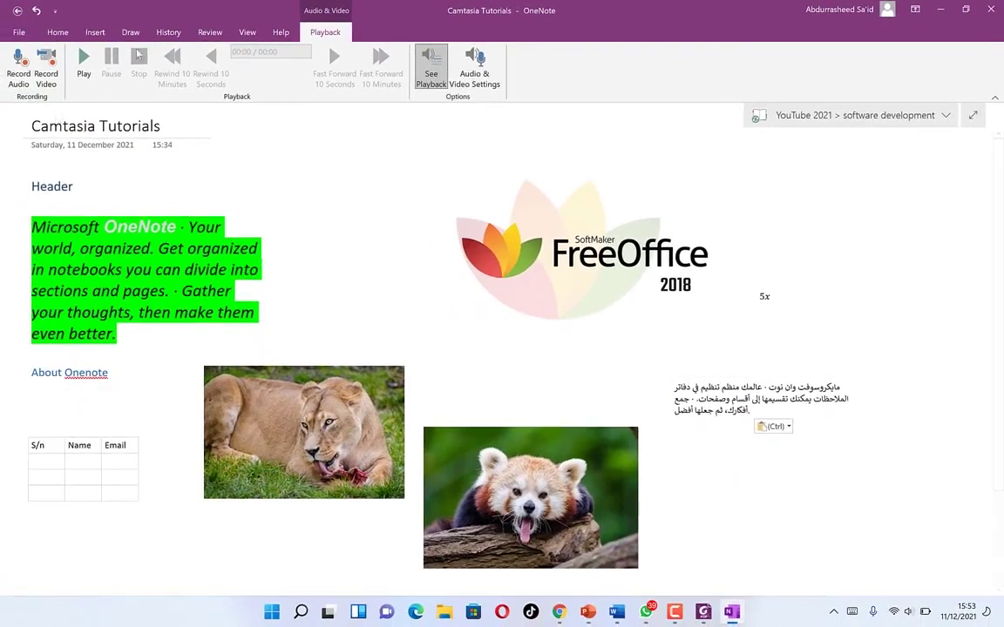
{"action": "left_click", "coordinate": [168, 33]}
{"action": "left_click", "coordinate": [130, 33]}
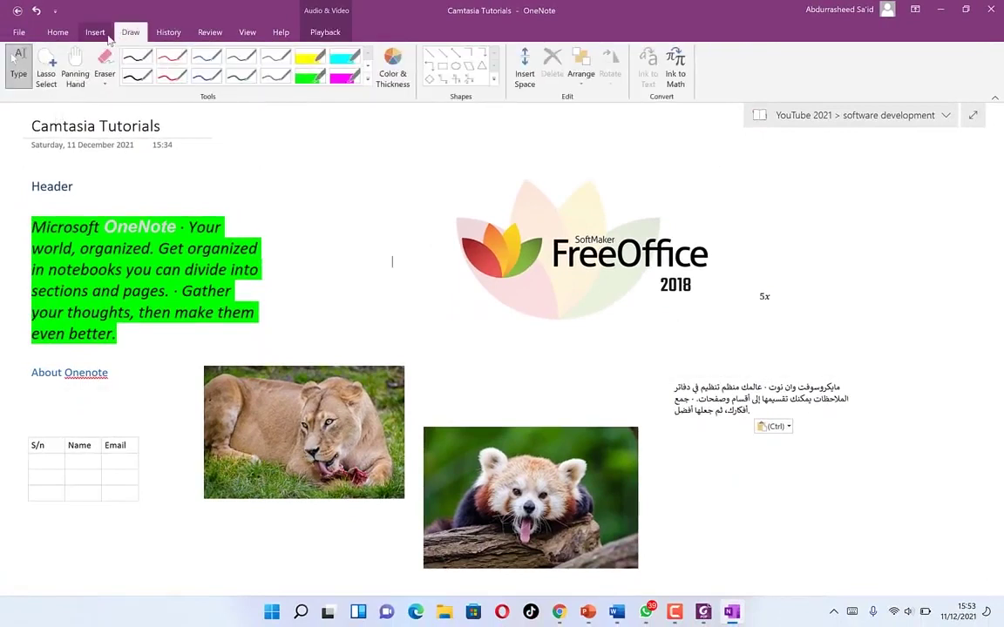
{"action": "left_click", "coordinate": [95, 33]}
{"action": "left_click", "coordinate": [57, 33]}
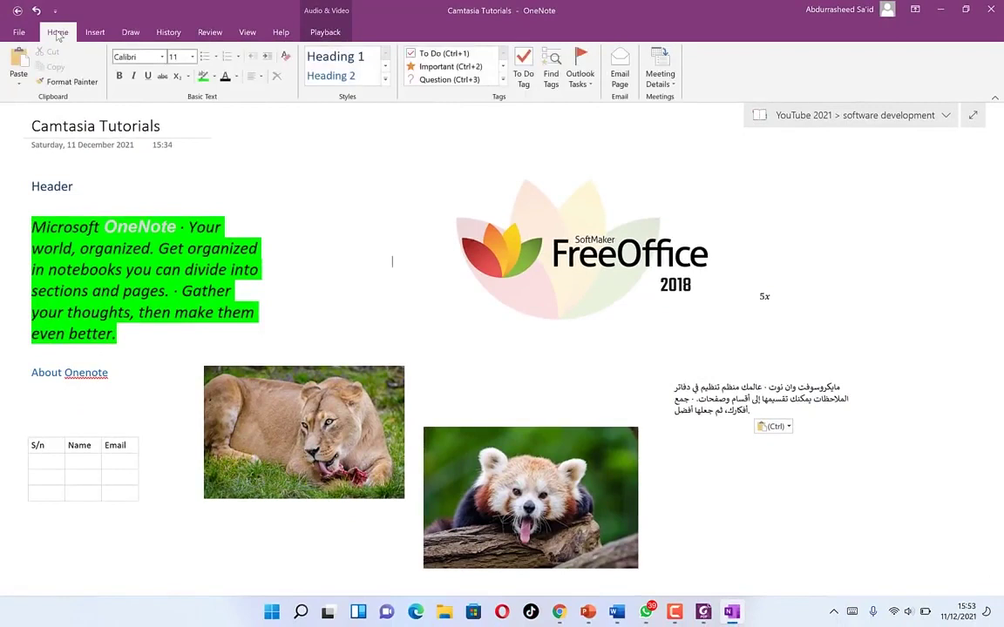